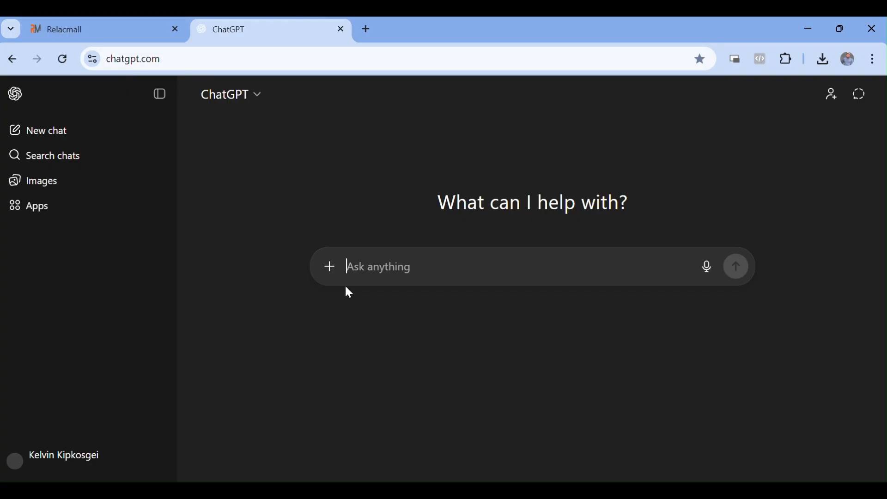
# - Attach the white loafer JPG in ChatGPT and request an ecommerce title, description and specs
pyautogui.click(328, 268)
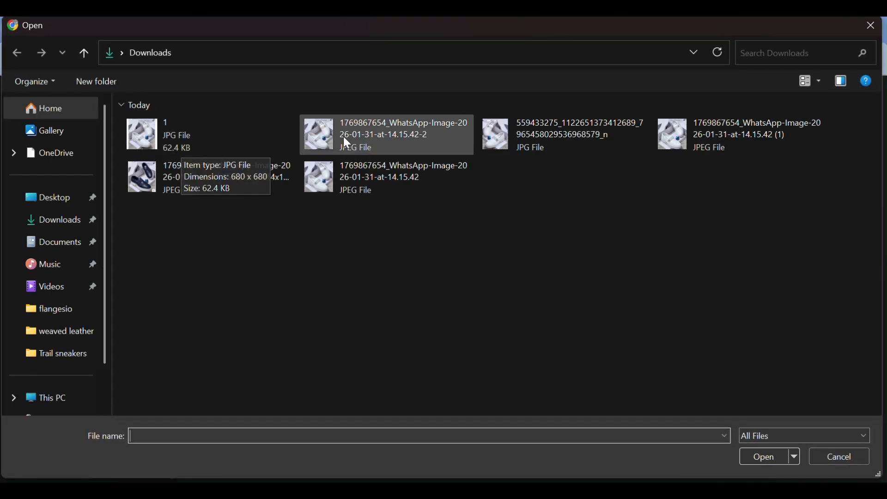
pyautogui.click(386, 148)
pyautogui.click(764, 459)
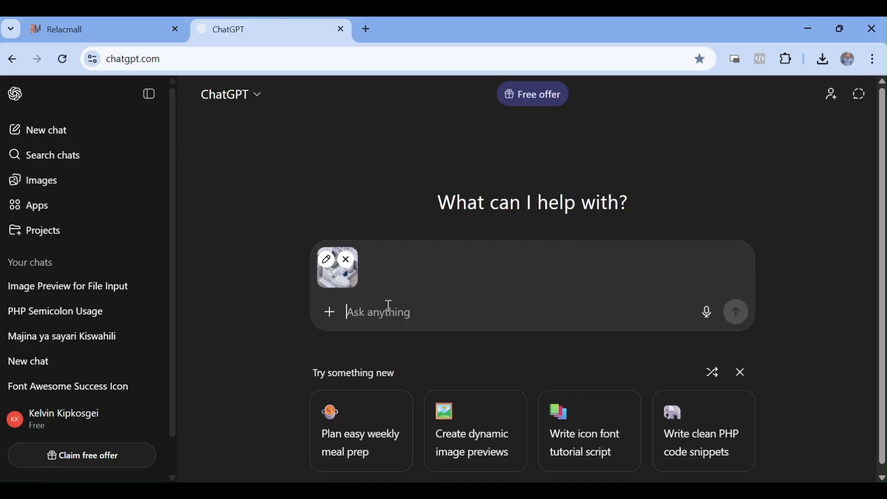
pyautogui.write('Give me title, d')
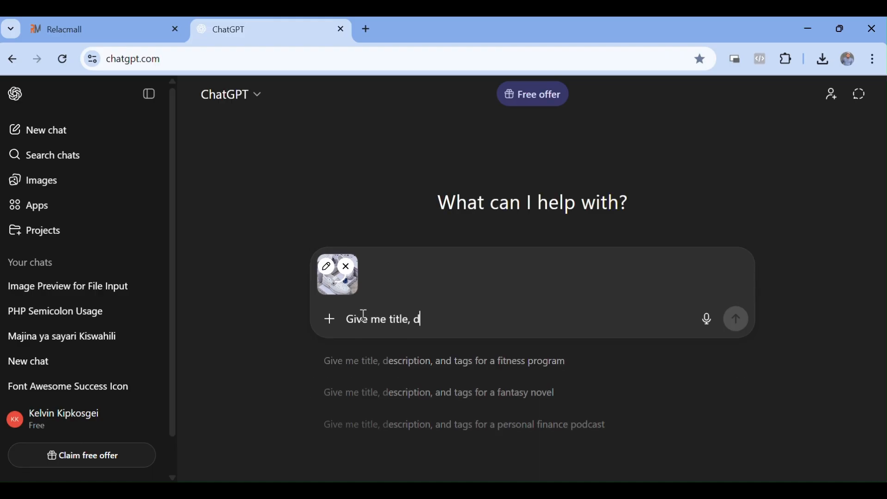
pyautogui.write('escription')
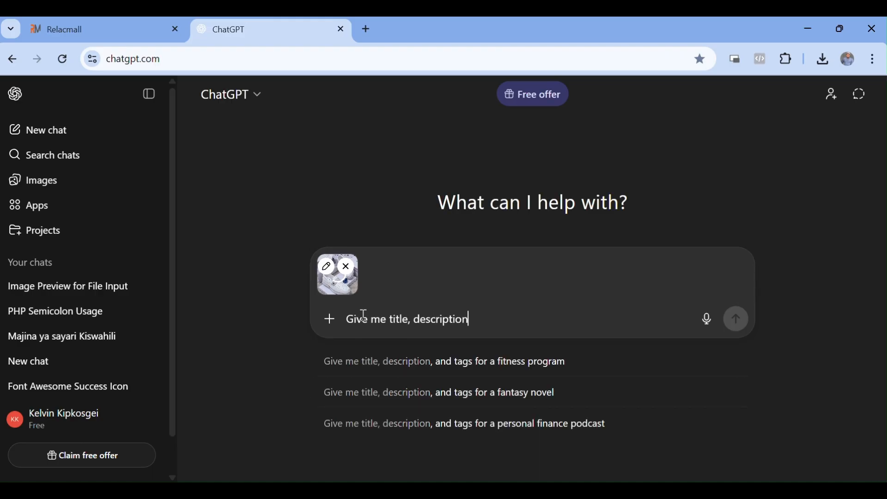
pyautogui.write(' and sp')
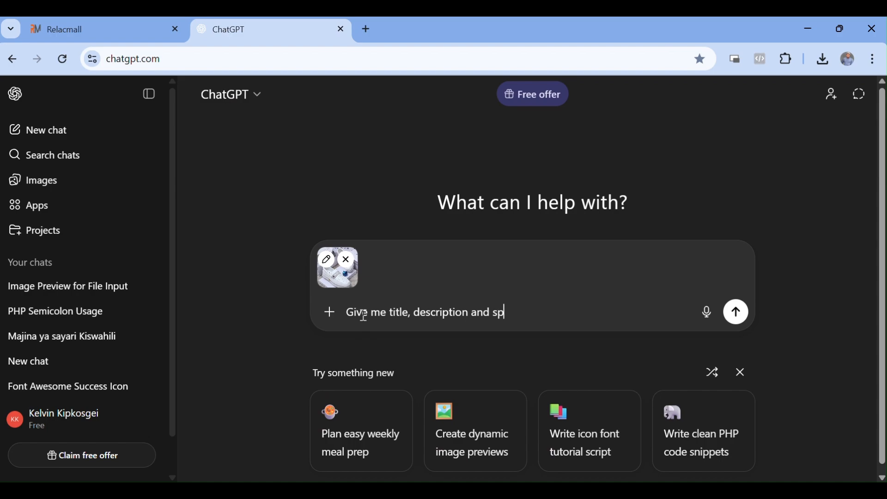
pyautogui.write('ecs for this pro')
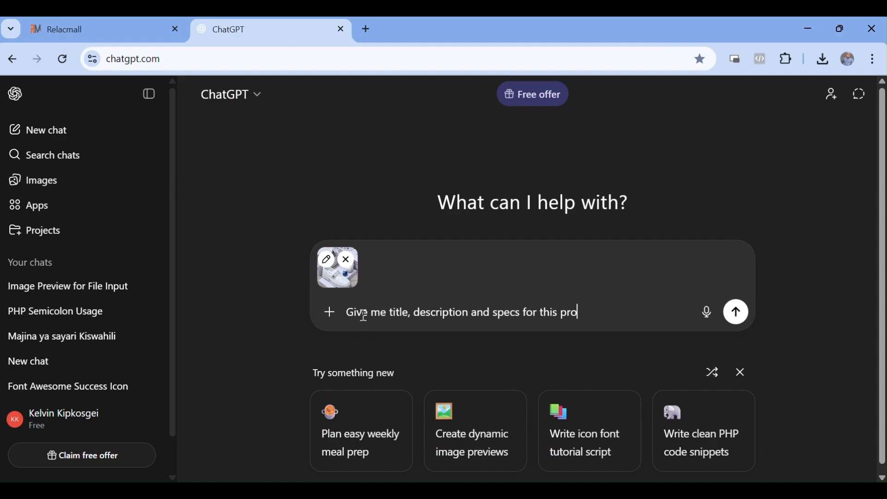
pyautogui.write('duct to use in an eco')
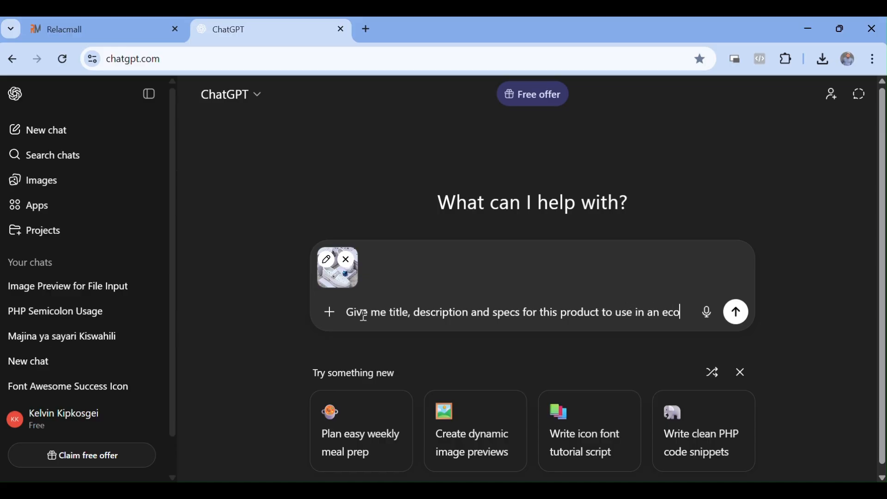
pyautogui.write('mmerce websit')
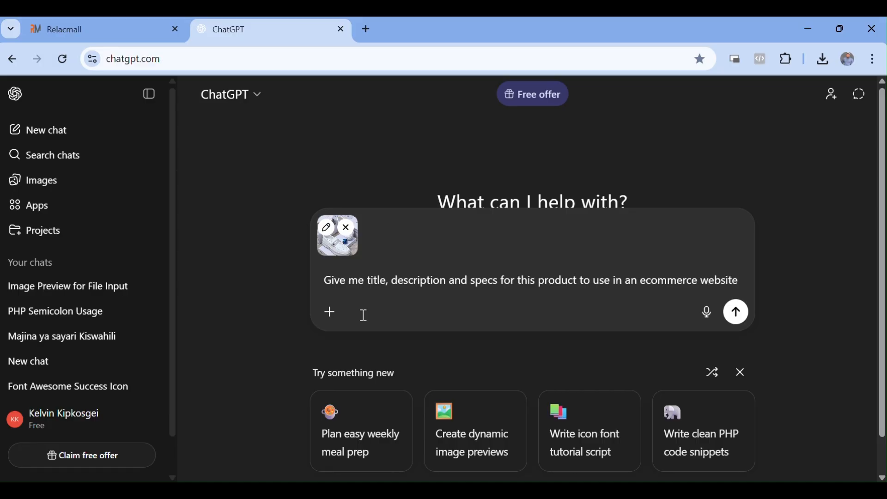
pyautogui.write('e summarize')
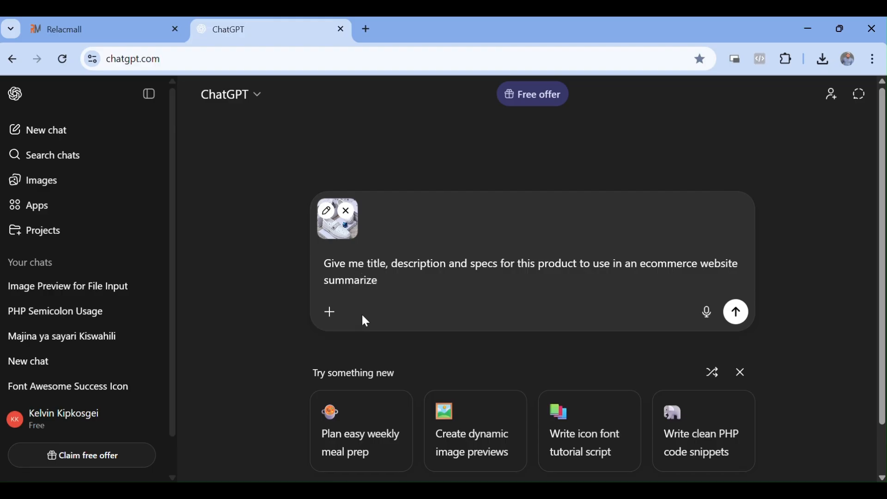
pyautogui.press('Return')
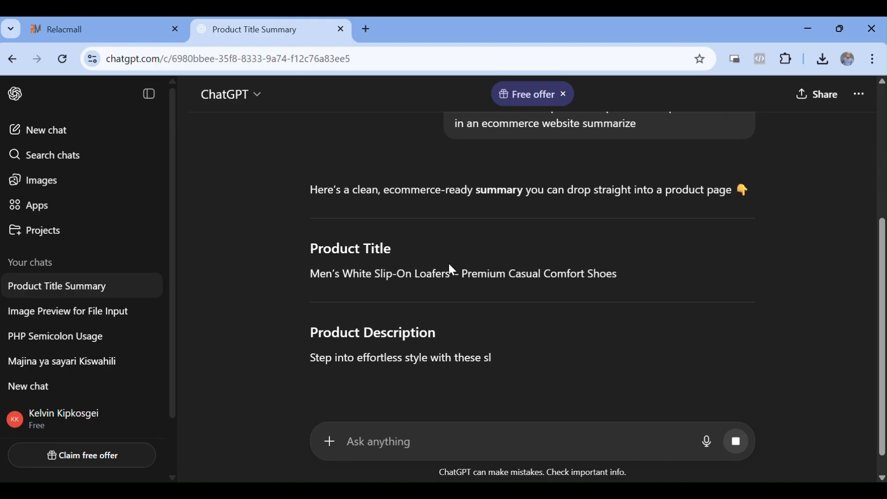
# - Copy ChatGPT's generated loafer title into the Product Title field
pyautogui.moveTo(308, 273); pyautogui.dragTo(642, 278)
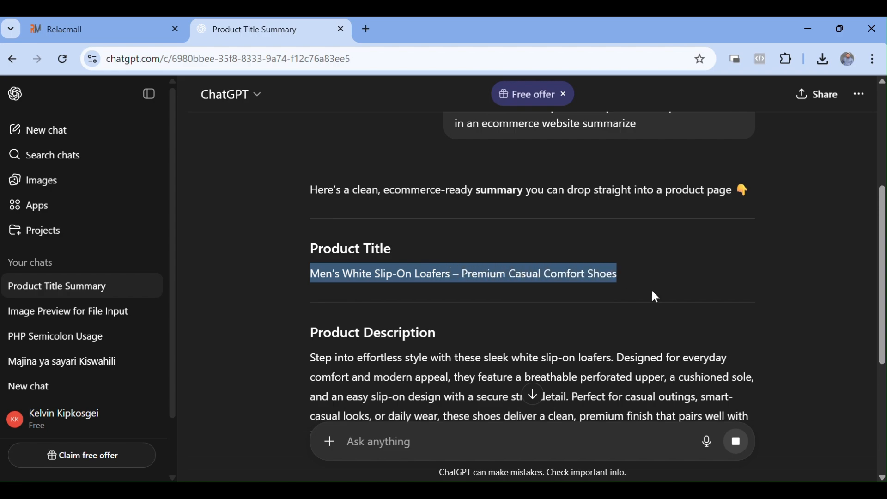
pyautogui.rightClick(504, 275)
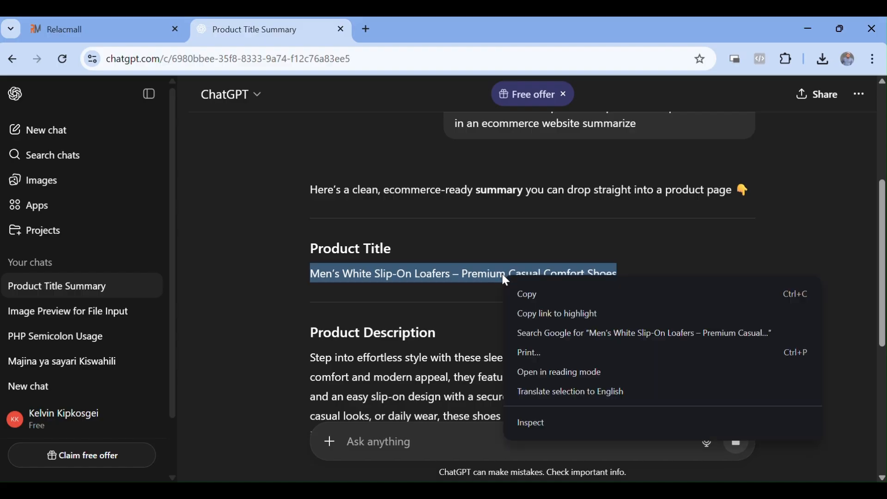
pyautogui.click(528, 295)
pyautogui.click(111, 18)
pyautogui.click(211, 191)
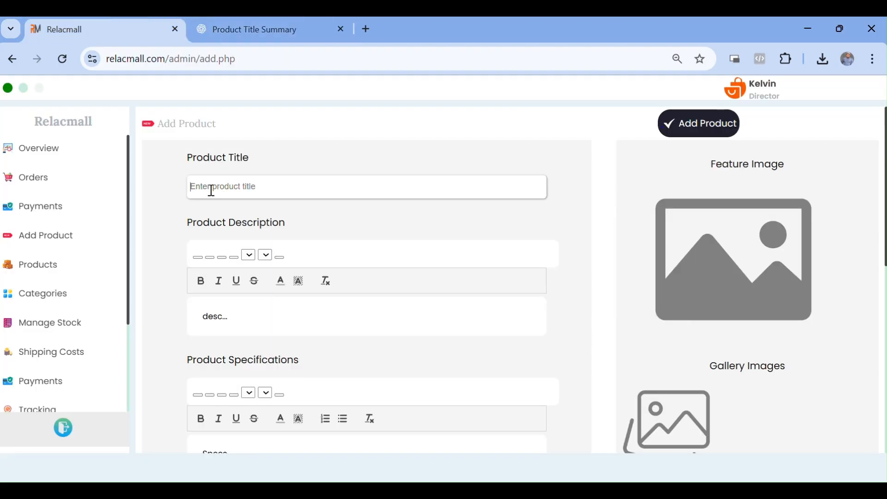
pyautogui.rightClick(208, 195)
pyautogui.click(237, 323)
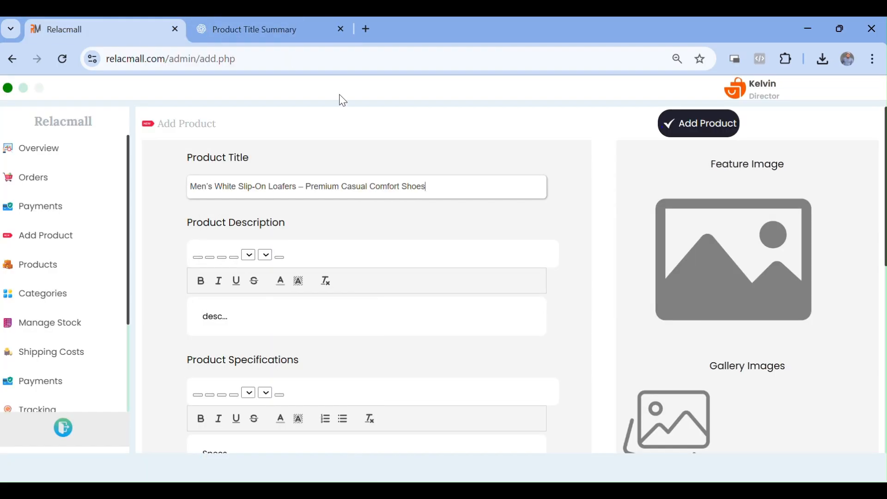
# - Replace the placeholder Product Description with ChatGPT's description paragraph
pyautogui.click(266, 23)
pyautogui.scroll(-3, 470, 289)
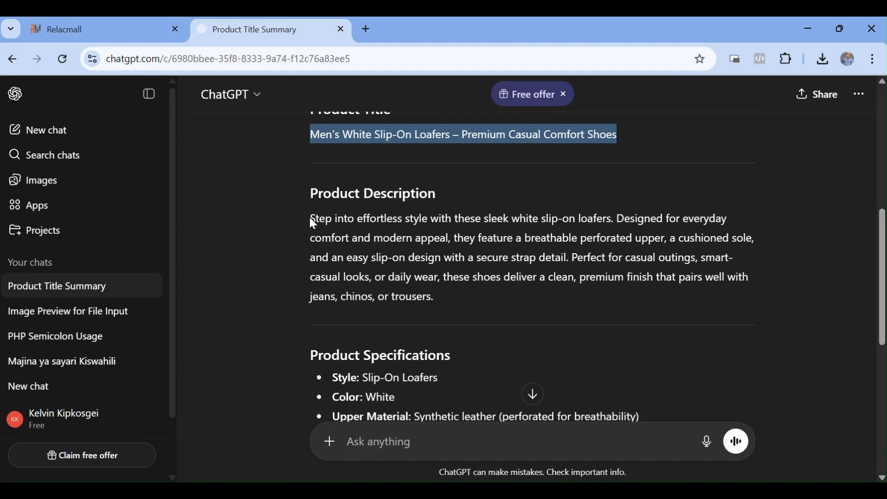
pyautogui.moveTo(310, 218); pyautogui.dragTo(437, 317)
pyautogui.rightClick(379, 243)
pyautogui.click(409, 265)
pyautogui.click(93, 29)
pyautogui.tripleClick(250, 318)
pyautogui.press('BackSpace')
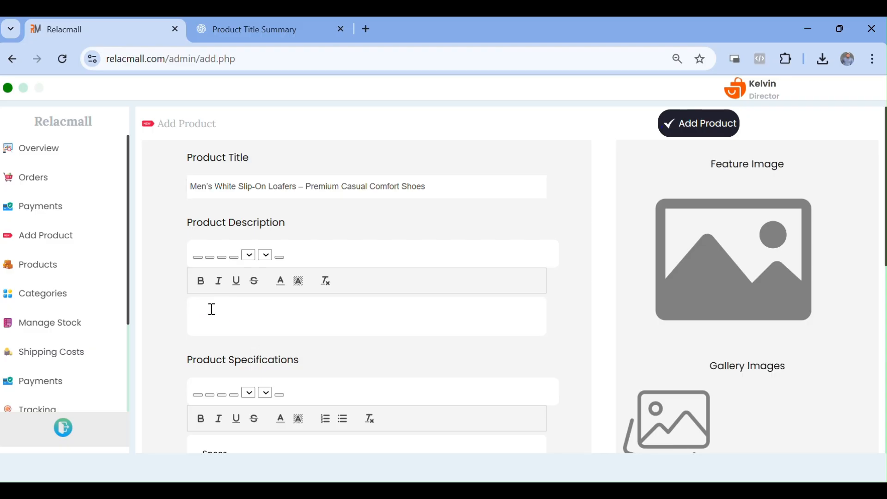
pyautogui.rightClick(213, 316)
pyautogui.click(247, 334)
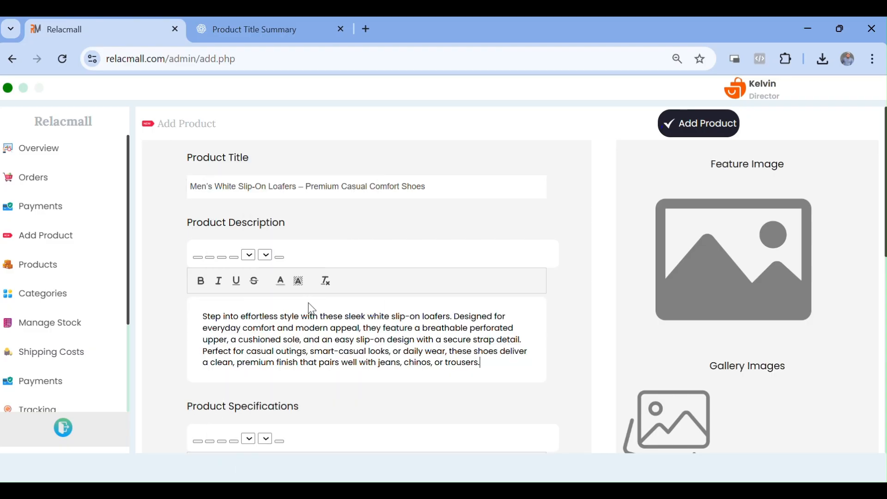
pyautogui.scroll(-3, 522, 300)
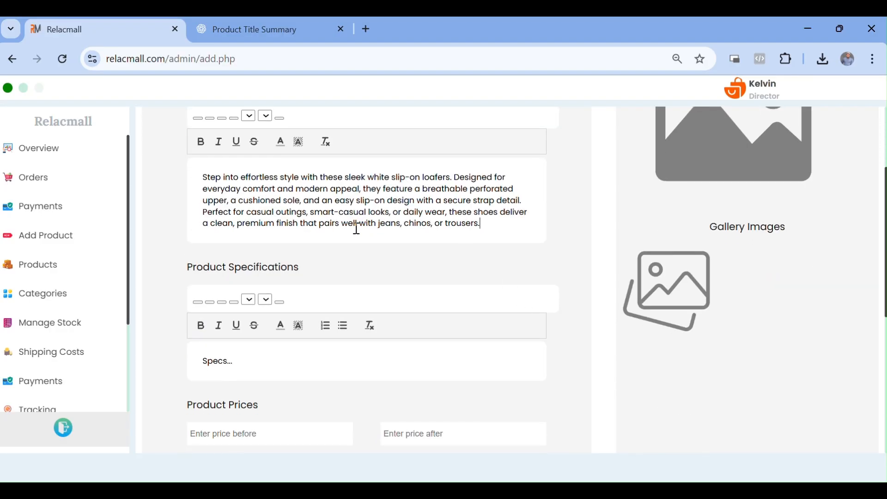
# - Replace the placeholder Product Specifications with ChatGPT's eight-line specs list
pyautogui.click(272, 28)
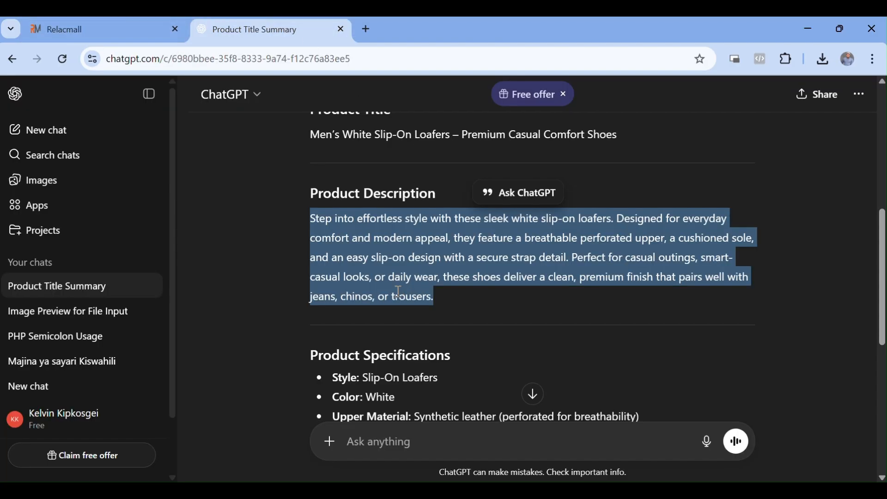
pyautogui.scroll(-5, 336, 171)
pyautogui.moveTo(336, 171); pyautogui.dragTo(572, 288)
pyautogui.rightClick(367, 235)
pyautogui.click(393, 248)
pyautogui.click(101, 22)
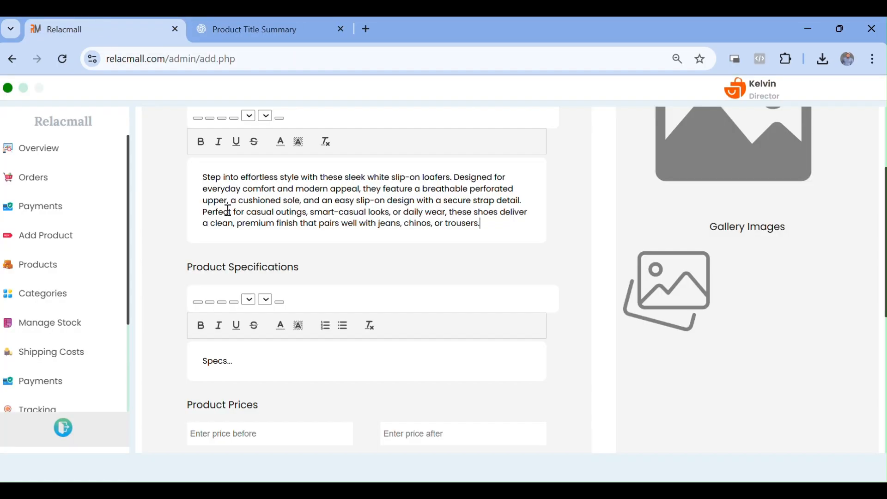
pyautogui.tripleClick(254, 358)
pyautogui.press('BackSpace')
pyautogui.rightClick(216, 362)
pyautogui.click(249, 204)
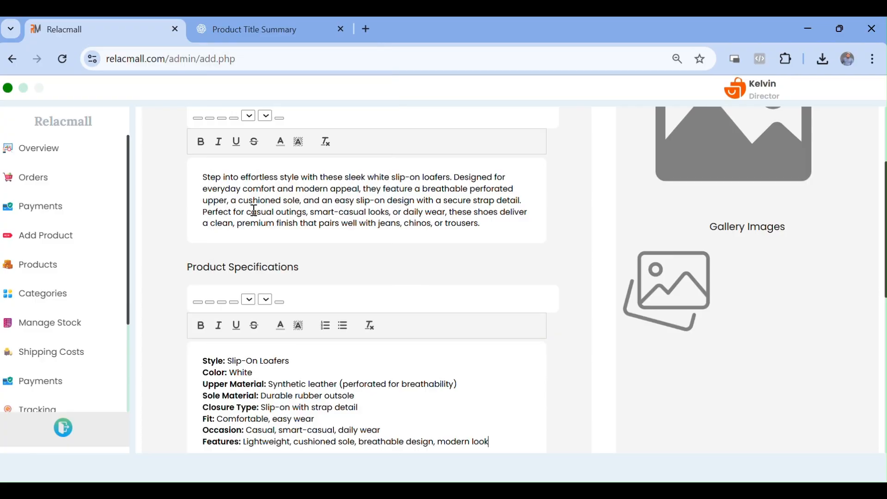
# - Enter 4950 as the price after and 5550 as the price before
pyautogui.scroll(-3, 485, 450)
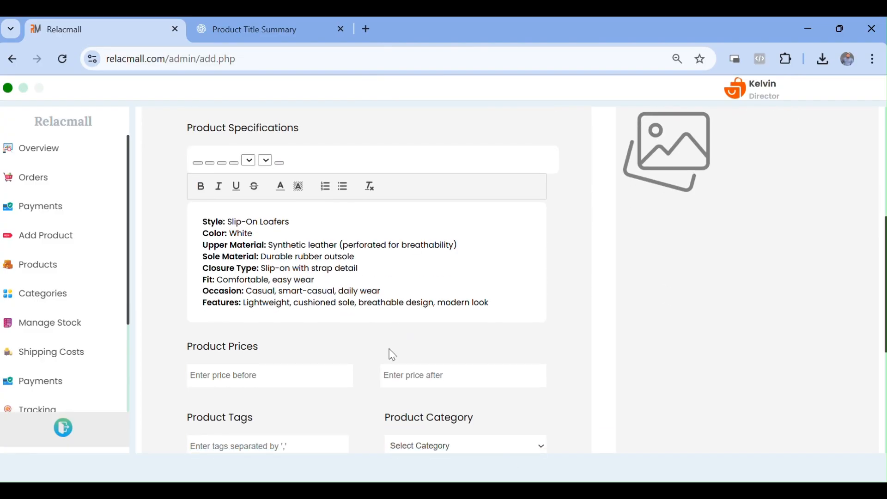
pyautogui.scroll(-2, 306, 308)
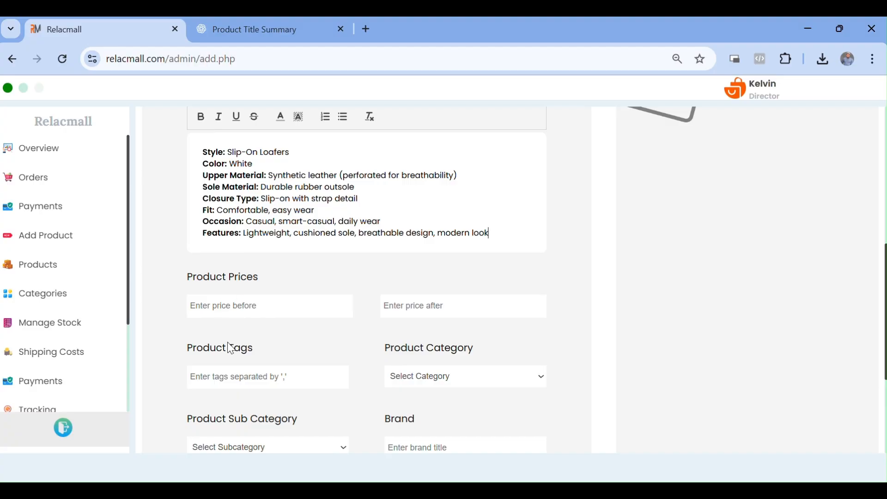
pyautogui.click(220, 305)
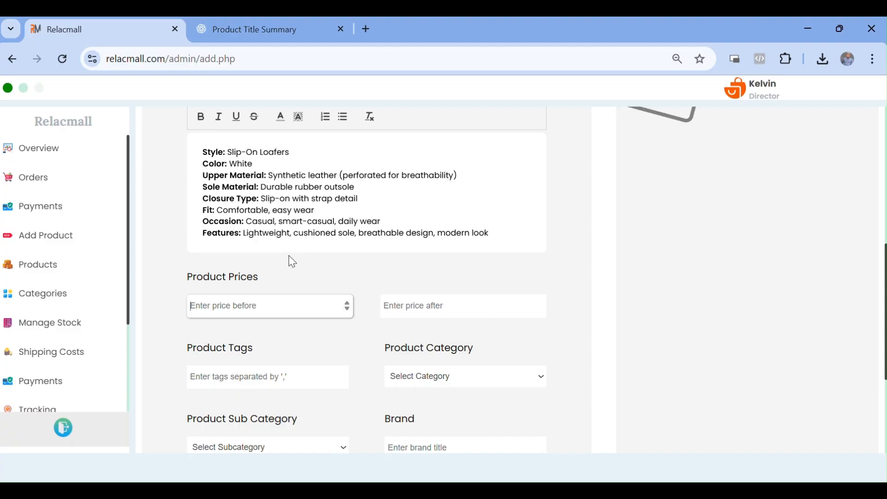
pyautogui.click(429, 304)
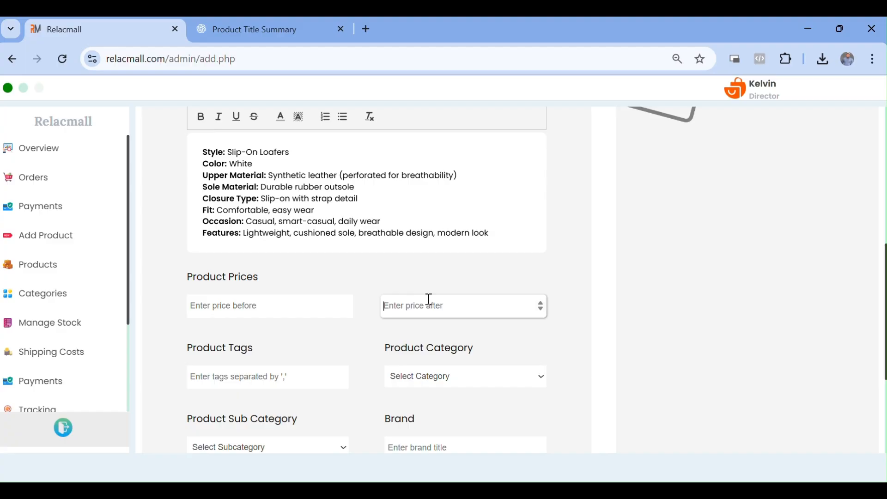
pyautogui.write('4950')
pyautogui.click(242, 304)
pyautogui.write('5')
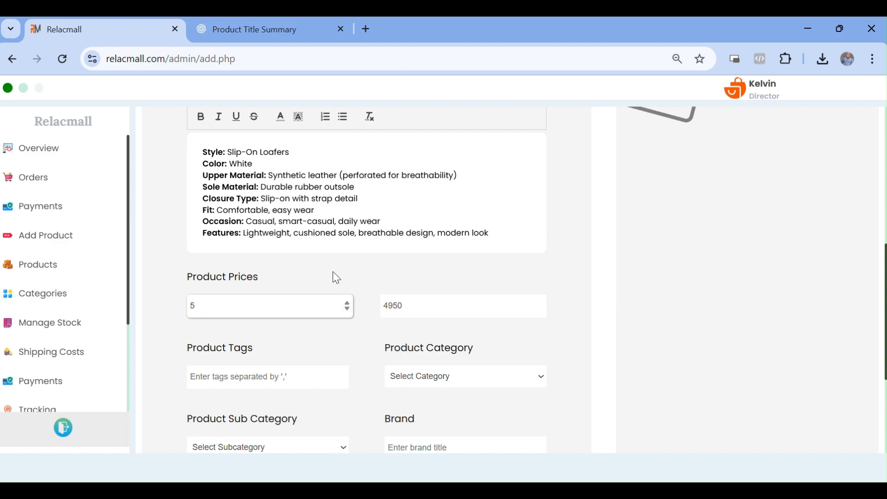
pyautogui.write('550')
pyautogui.scroll(-2, 323, 281)
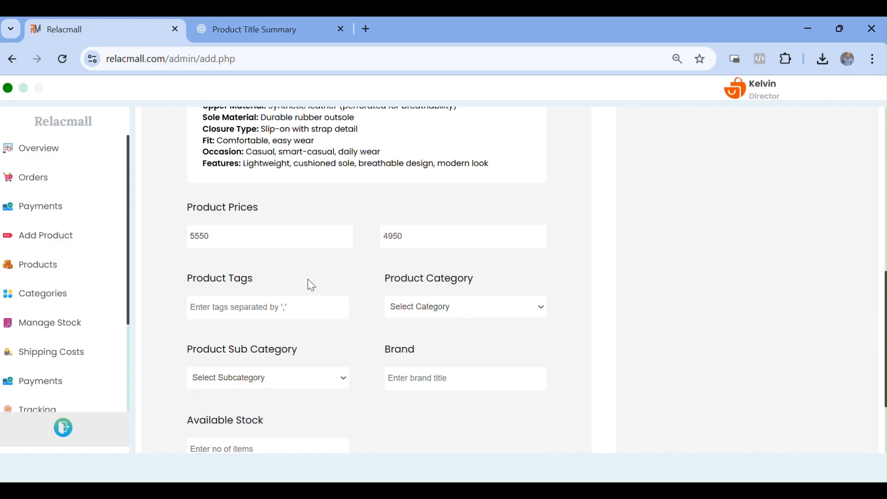
# - Tag the product 'Leather loafers, Men wear' and set category Shoes, sub category Loafers
pyautogui.click(206, 307)
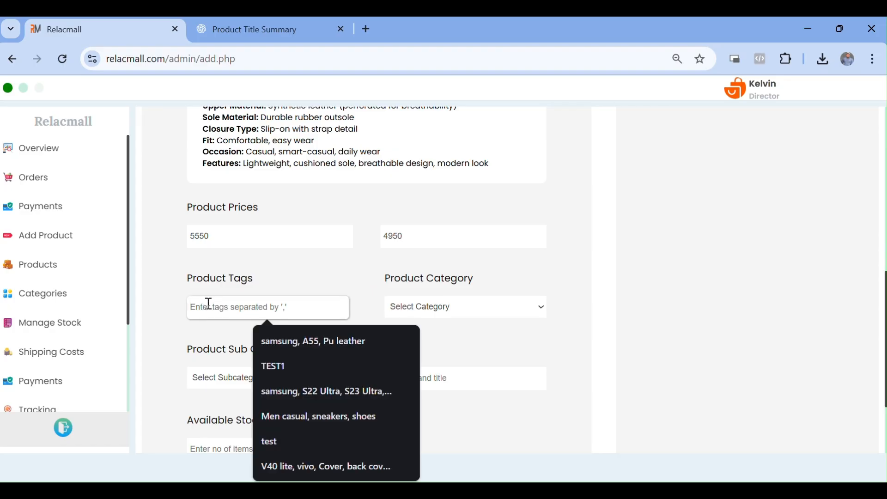
pyautogui.write('Le')
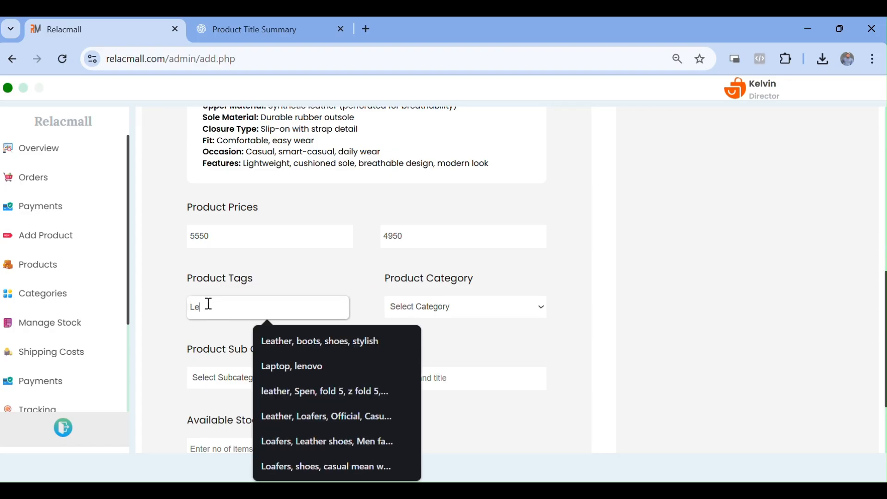
pyautogui.write('ather')
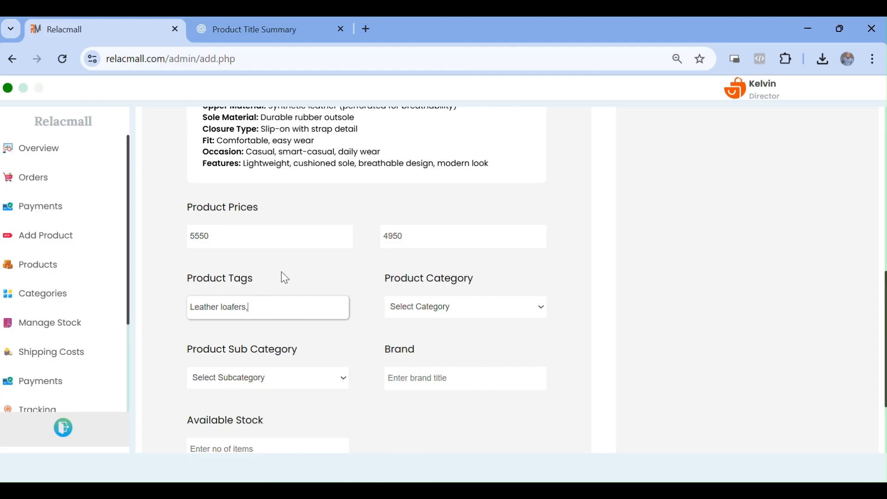
pyautogui.write('loafers, Men wear')
pyautogui.click(416, 304)
pyautogui.click(415, 348)
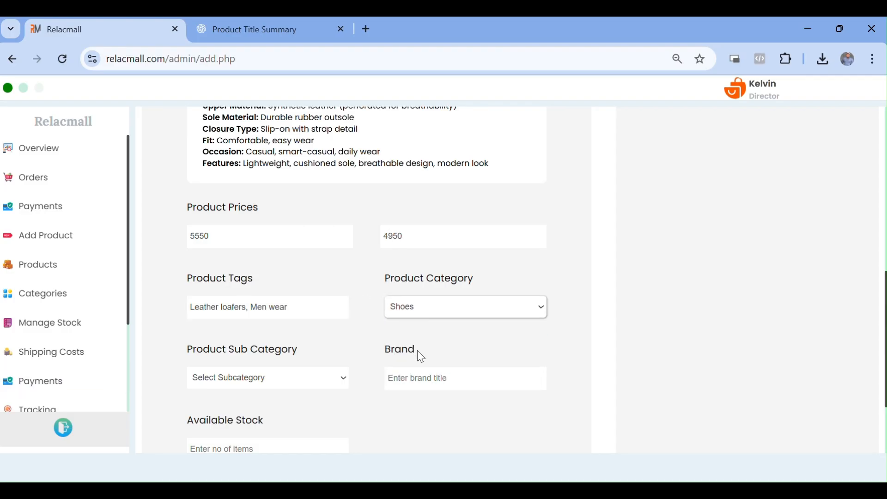
pyautogui.click(219, 382)
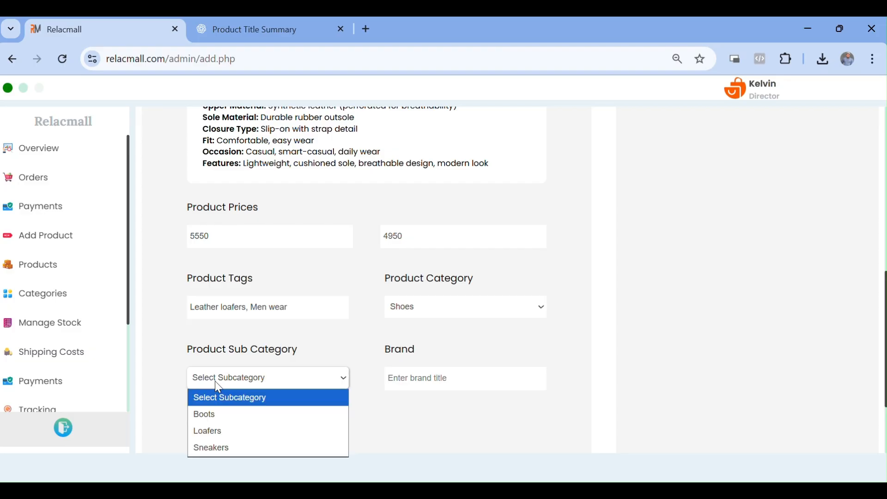
pyautogui.click(225, 431)
# - Set the brand to Tommy Hilfiger and available stock to 100
pyautogui.click(405, 383)
pyautogui.write('Tommy')
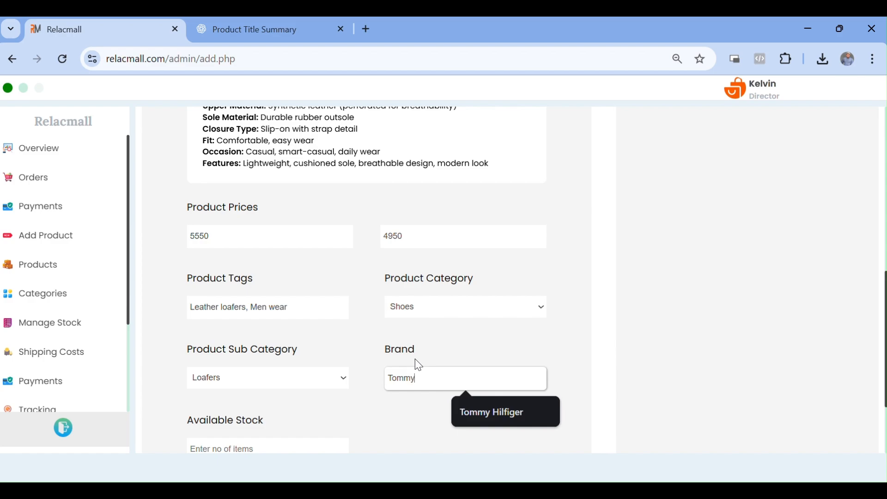
pyautogui.click(497, 421)
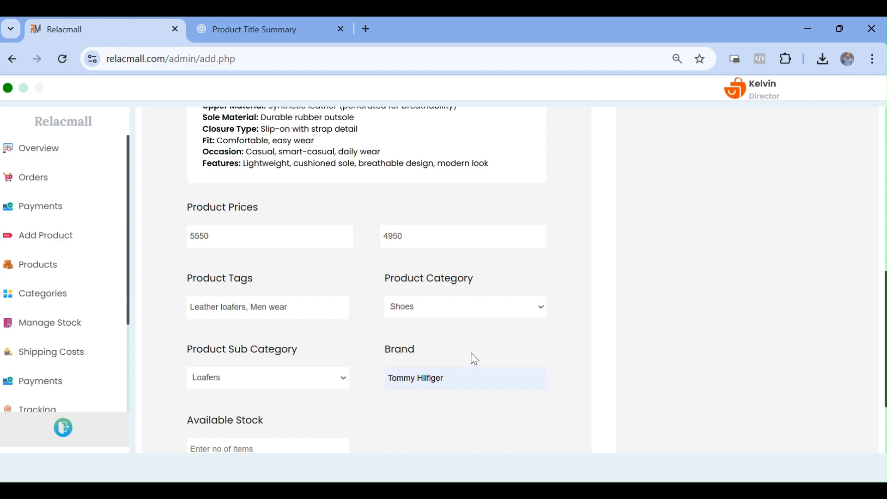
pyautogui.scroll(-3, 454, 364)
pyautogui.click(235, 328)
pyautogui.write('100')
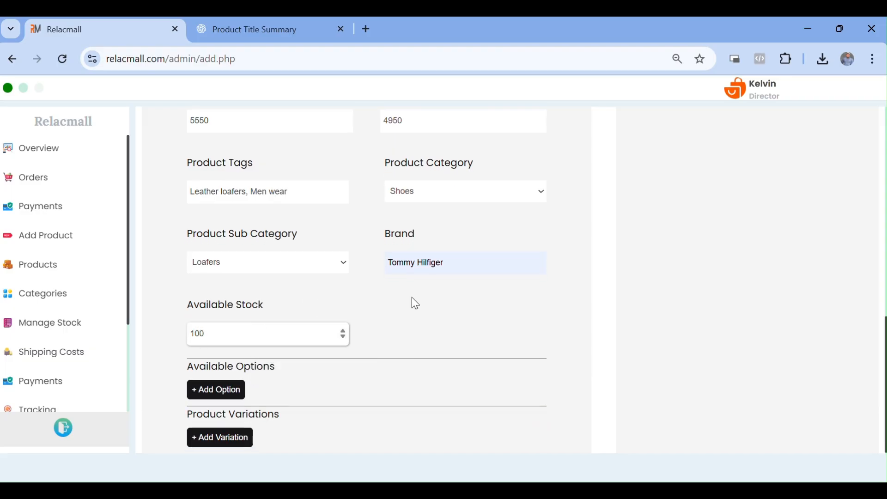
# - Add a Black colour option with the black loafer photo from Downloads
pyautogui.click(222, 394)
pyautogui.click(216, 390)
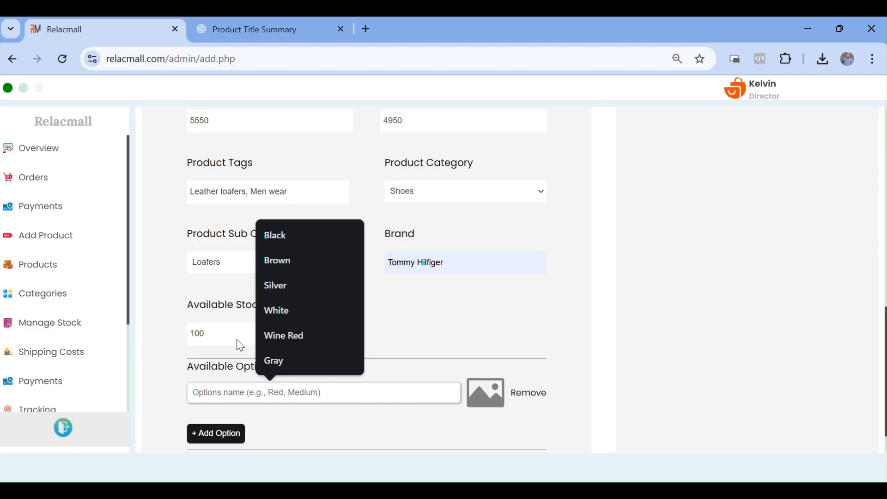
pyautogui.click(272, 224)
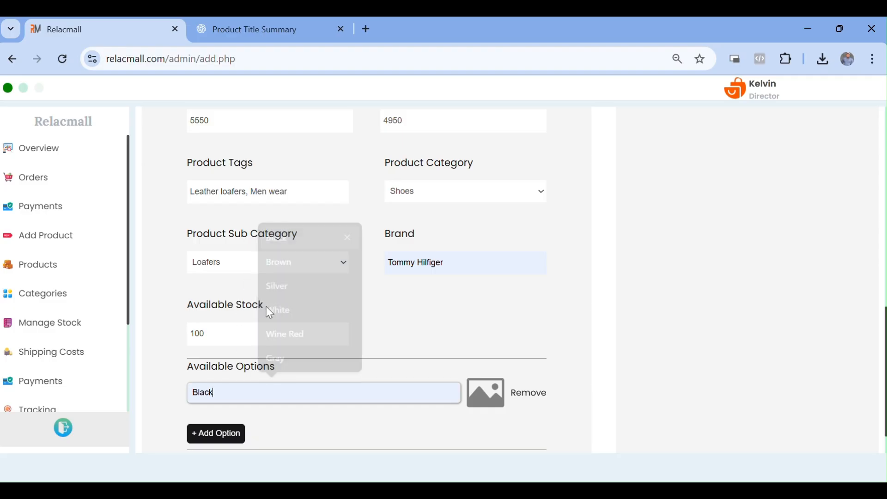
pyautogui.click(487, 404)
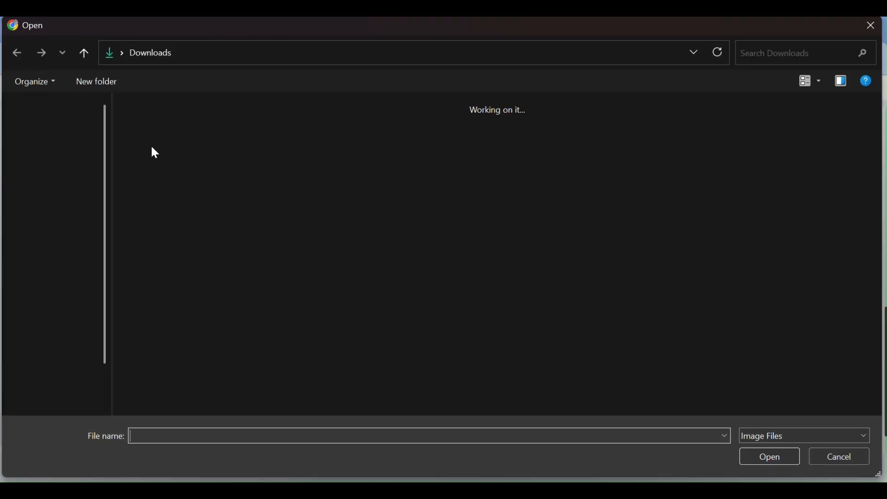
pyautogui.click(185, 184)
pyautogui.click(748, 457)
# - Add a White colour option with image file 1, then add an empty variation row
pyautogui.click(213, 431)
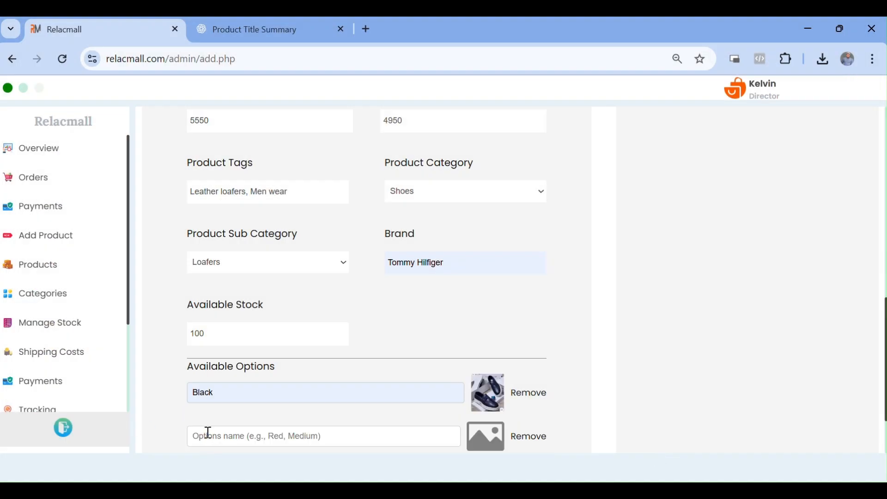
pyautogui.click(211, 428)
pyautogui.scroll(-2, 247, 411)
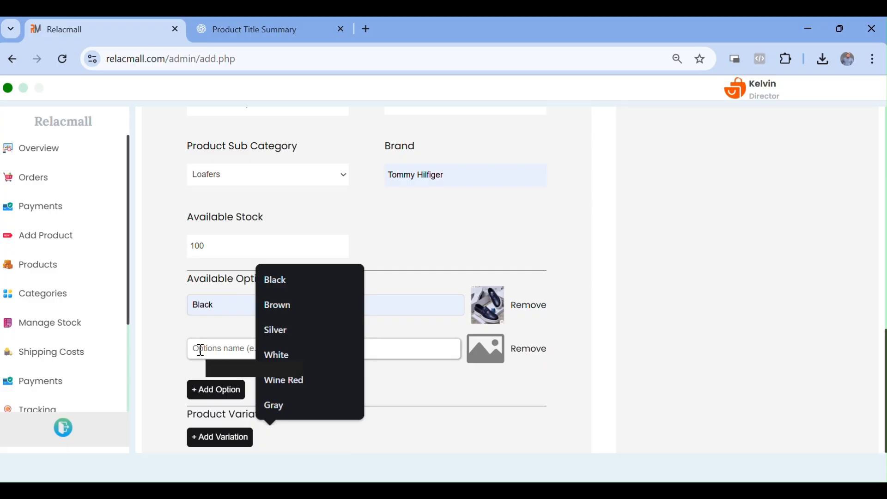
pyautogui.write('White')
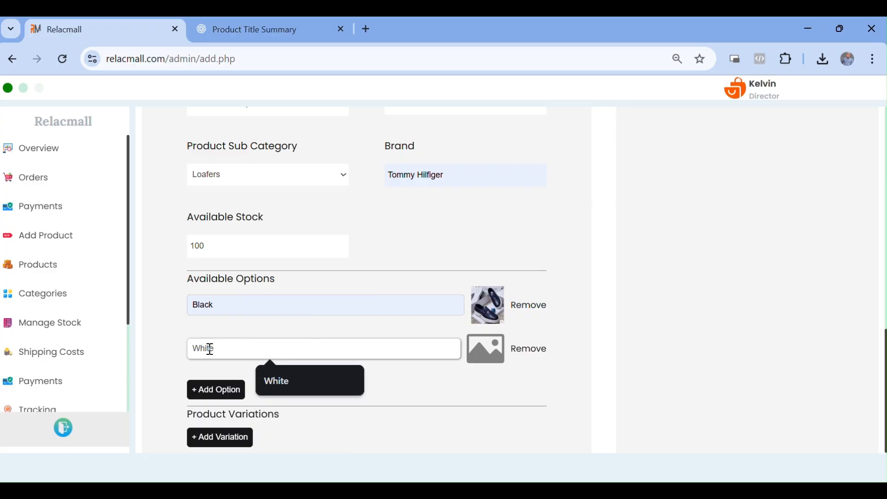
pyautogui.click(484, 350)
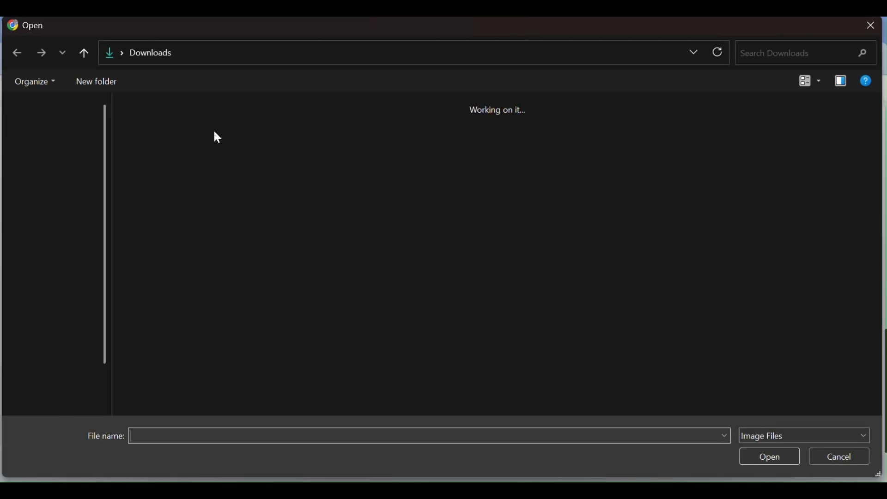
pyautogui.click(185, 139)
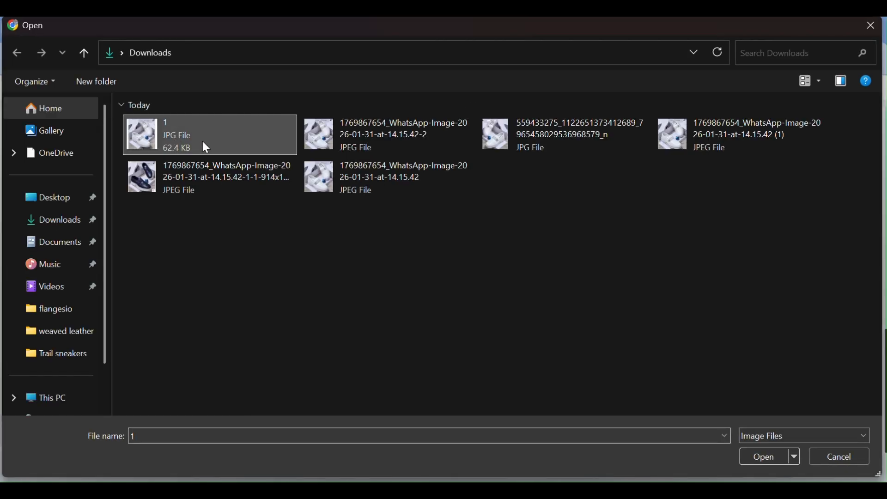
pyautogui.click(758, 457)
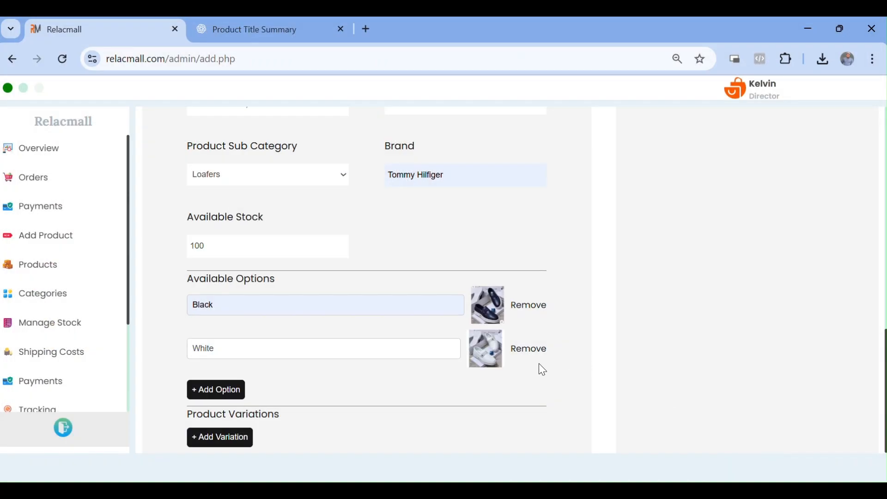
pyautogui.click(229, 434)
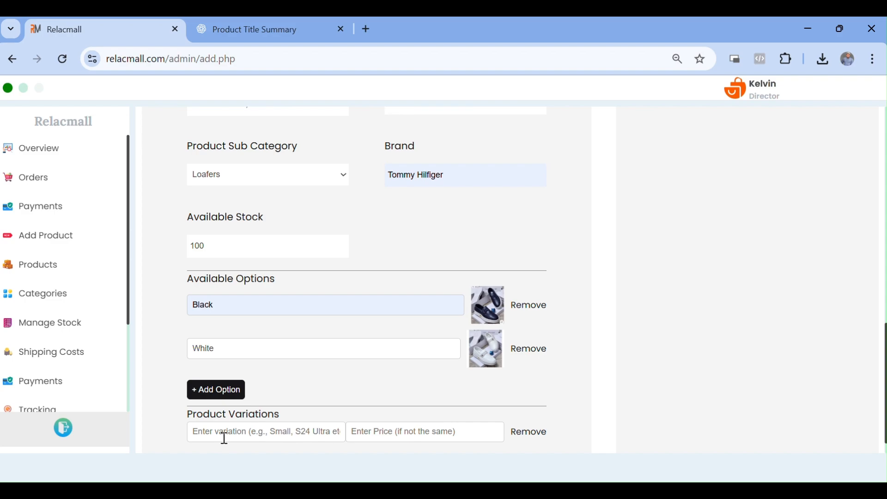
# - Name the first variation 'Size 39' and add a second variation 'Size 40'
pyautogui.click(228, 437)
pyautogui.scroll(-1, 218, 416)
pyautogui.write('Size')
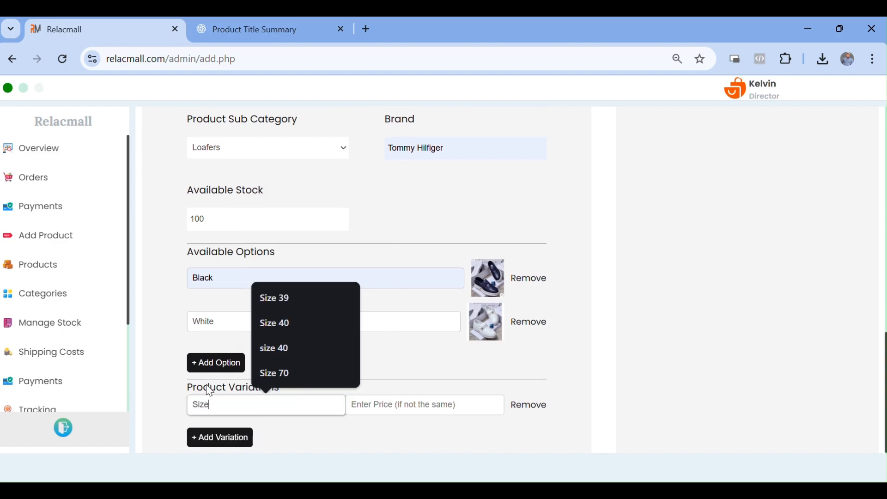
pyautogui.write(' 39')
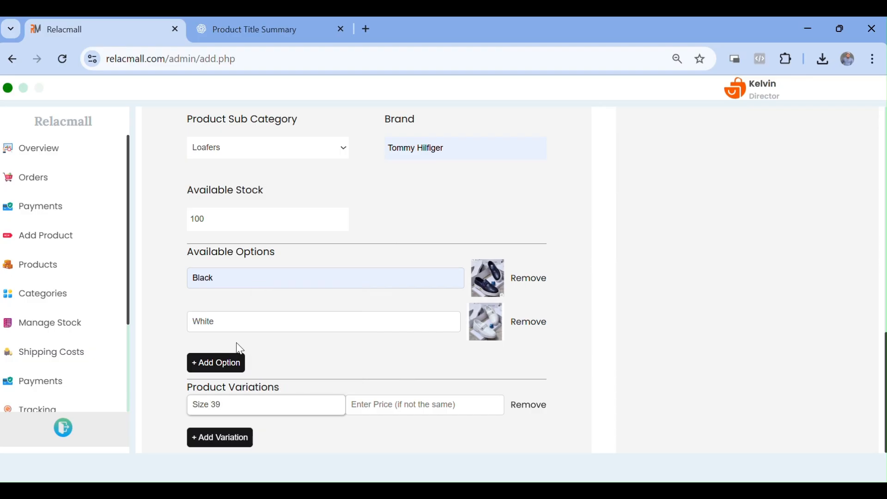
pyautogui.moveTo(194, 405); pyautogui.dragTo(212, 404)
pyautogui.rightClick(199, 405)
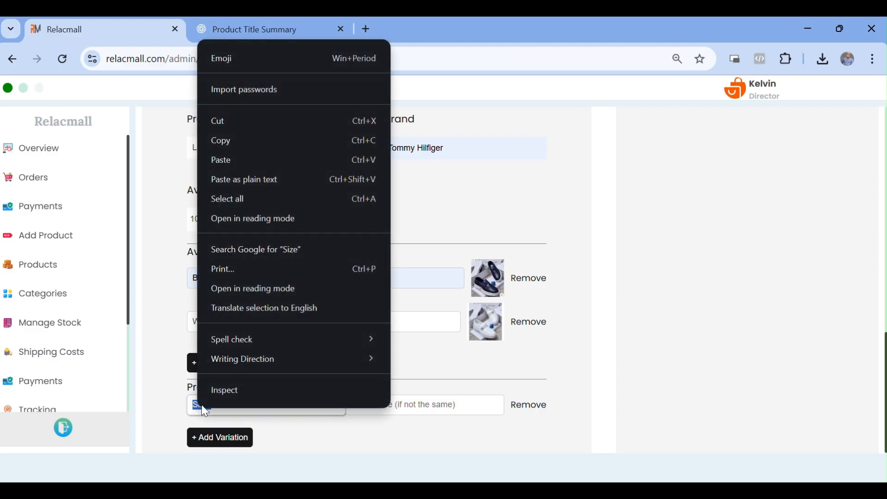
pyautogui.click(232, 140)
pyautogui.click(218, 438)
pyautogui.scroll(-1, 222, 422)
pyautogui.click(203, 403)
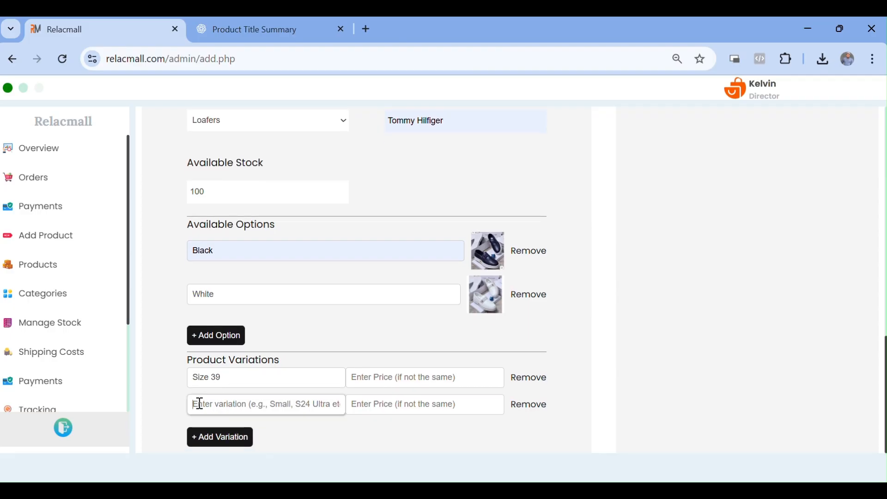
pyautogui.rightClick(199, 403)
pyautogui.click(232, 243)
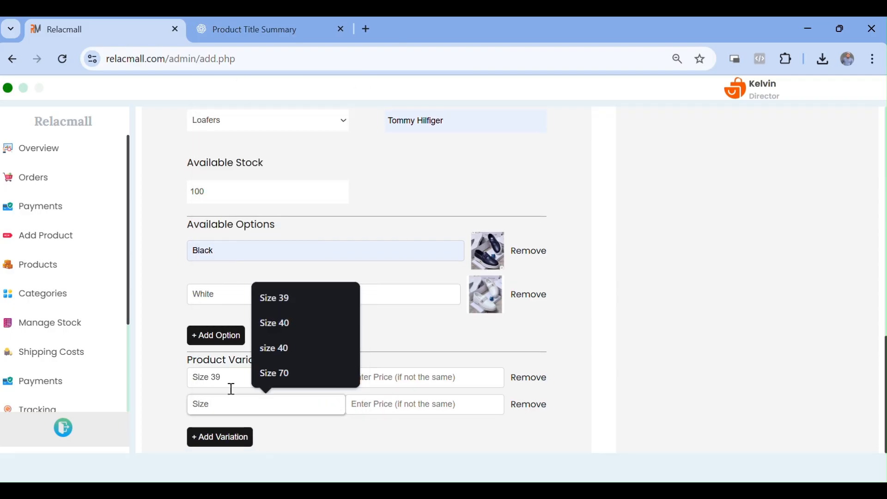
pyautogui.write('40')
# - Add variations Size 41, Size 42, Size 43 and a sixth row typed 'Size 344'
pyautogui.click(214, 437)
pyautogui.scroll(-1, 215, 402)
pyautogui.click(206, 404)
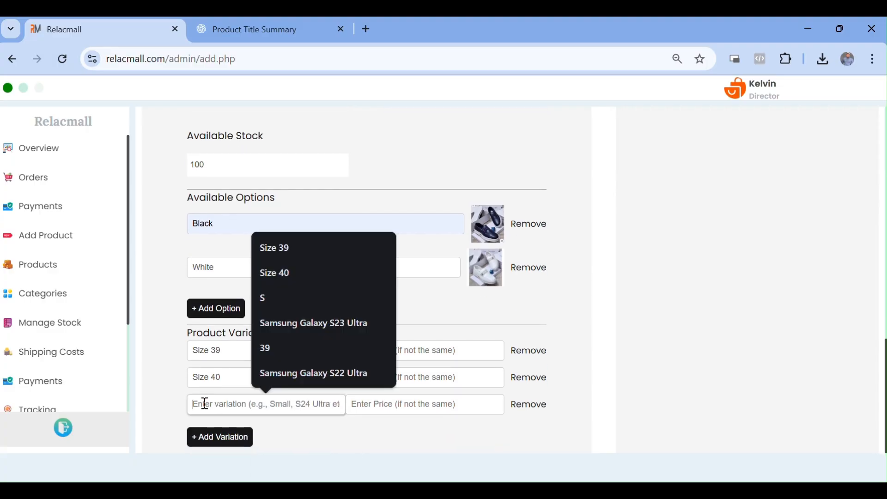
pyautogui.rightClick(204, 403)
pyautogui.click(231, 248)
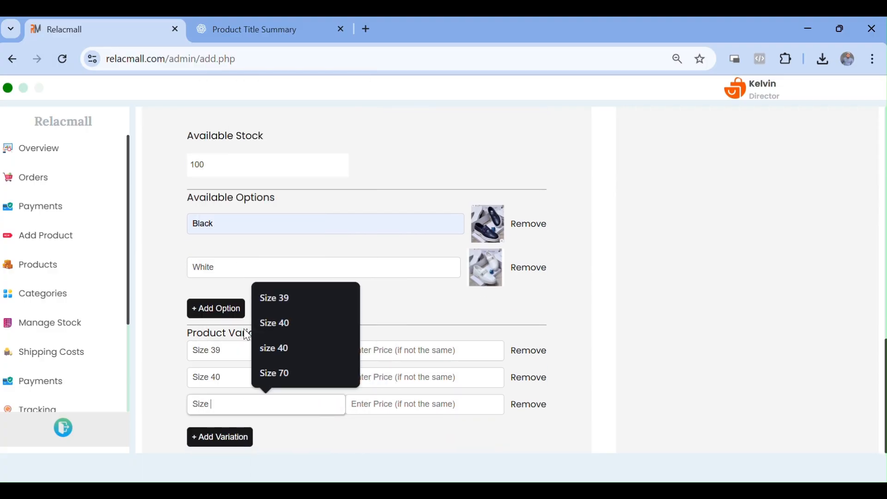
pyautogui.write('41')
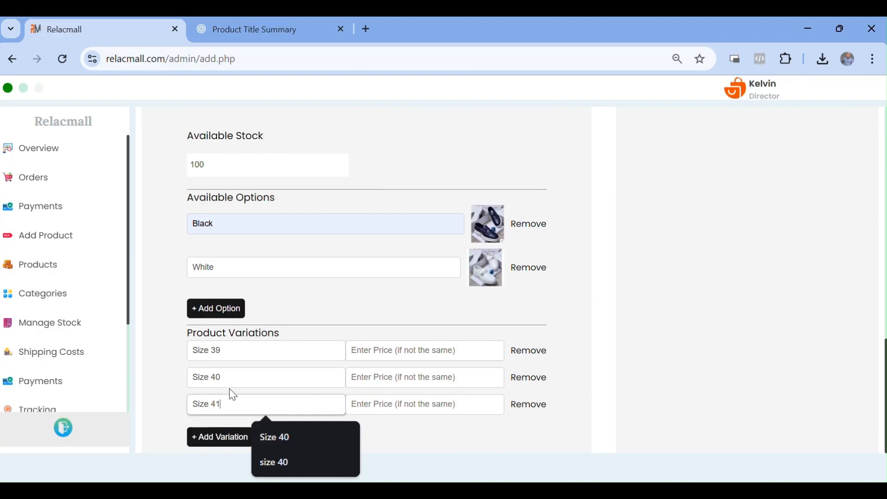
pyautogui.click(217, 437)
pyautogui.click(217, 432)
pyautogui.rightClick(205, 434)
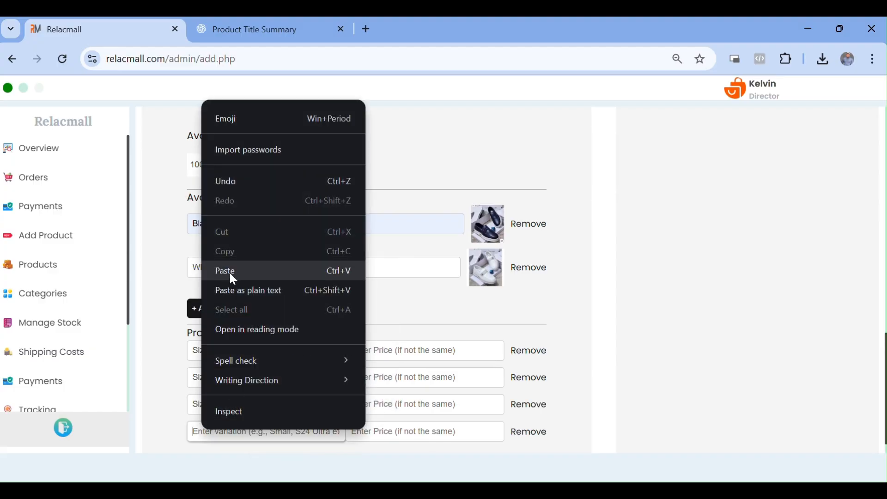
pyautogui.click(231, 270)
pyautogui.write('42')
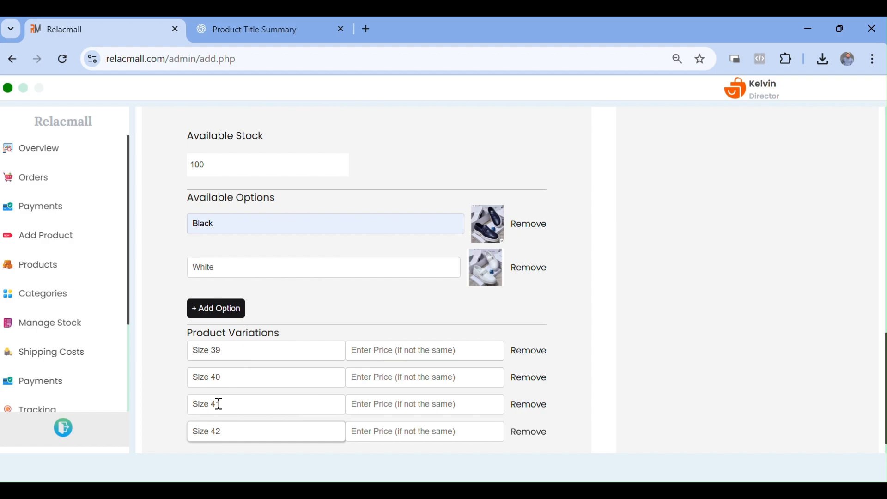
pyautogui.scroll(-1, 218, 416)
pyautogui.click(213, 439)
pyautogui.click(211, 437)
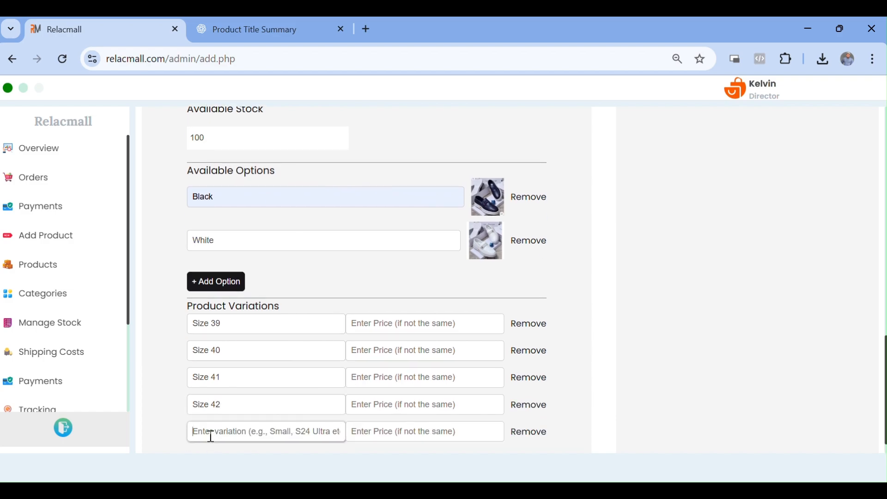
pyautogui.rightClick(204, 426)
pyautogui.click(229, 268)
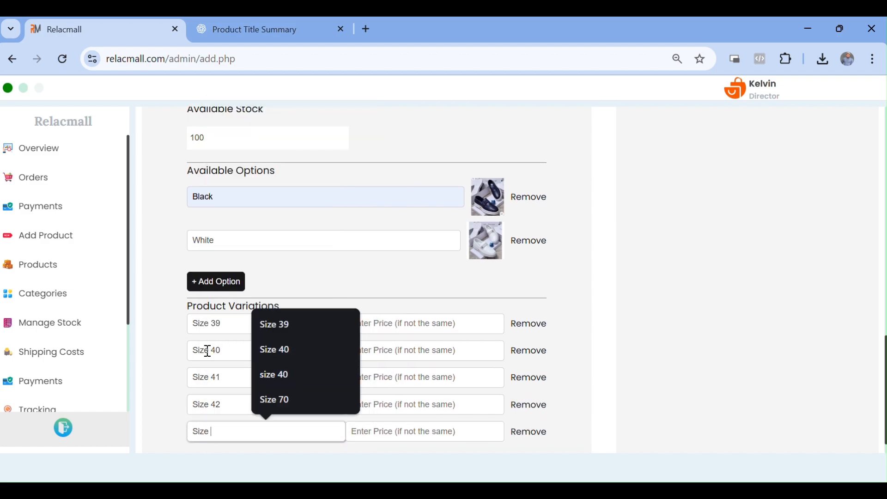
pyautogui.write('43')
pyautogui.scroll(-1, 200, 404)
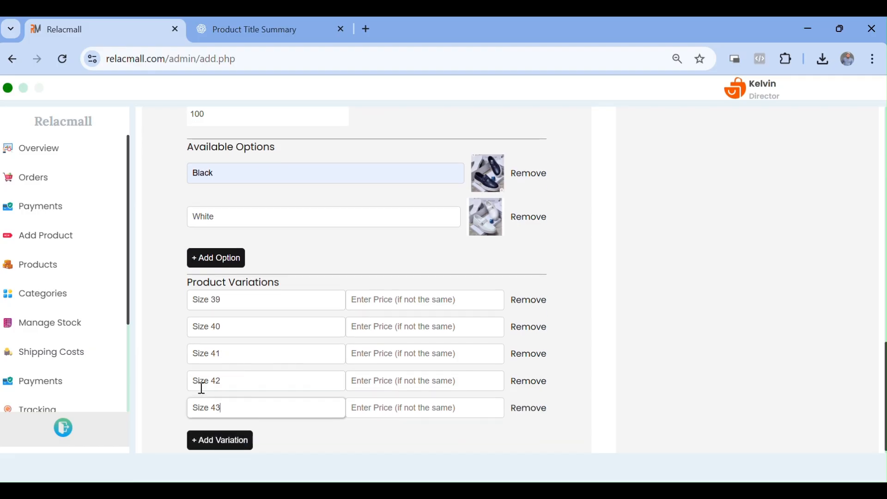
pyautogui.click(216, 438)
pyautogui.rightClick(206, 430)
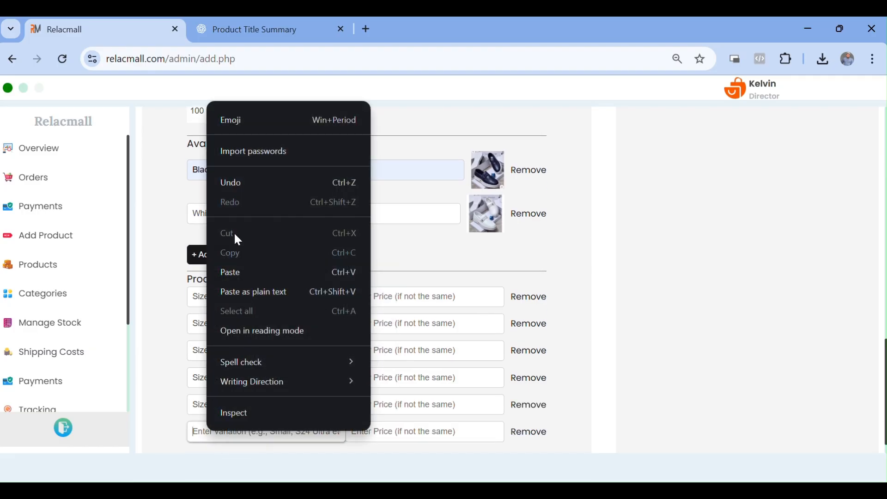
pyautogui.click(237, 274)
pyautogui.write('3')
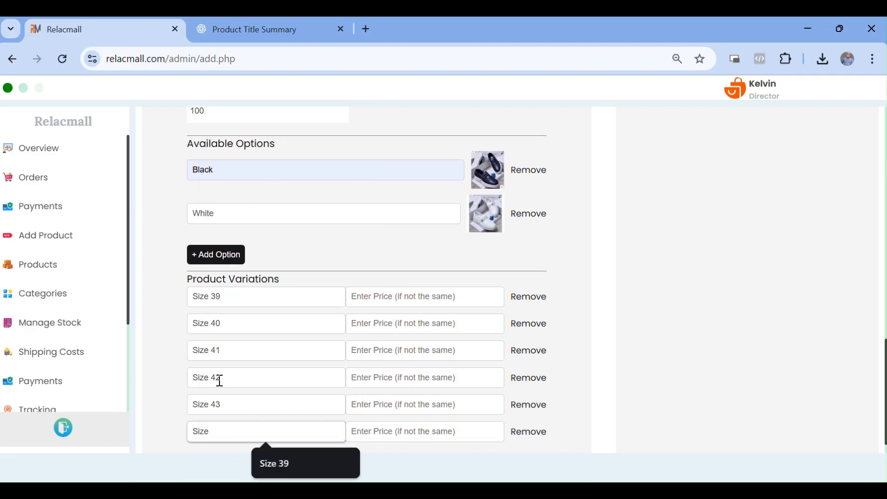
pyautogui.write('44')
# - Add three more variations: Size 45, Size 46 and Size 47
pyautogui.scroll(-1, 206, 383)
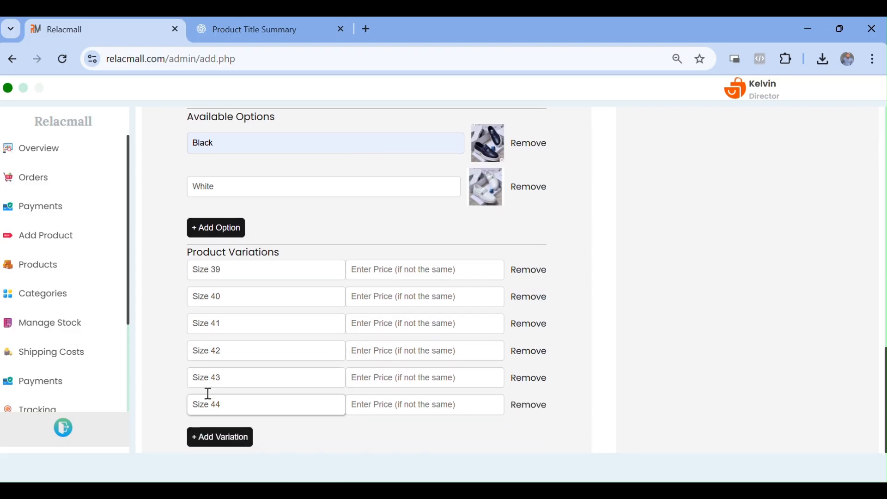
pyautogui.click(226, 438)
pyautogui.click(200, 429)
pyautogui.rightClick(202, 429)
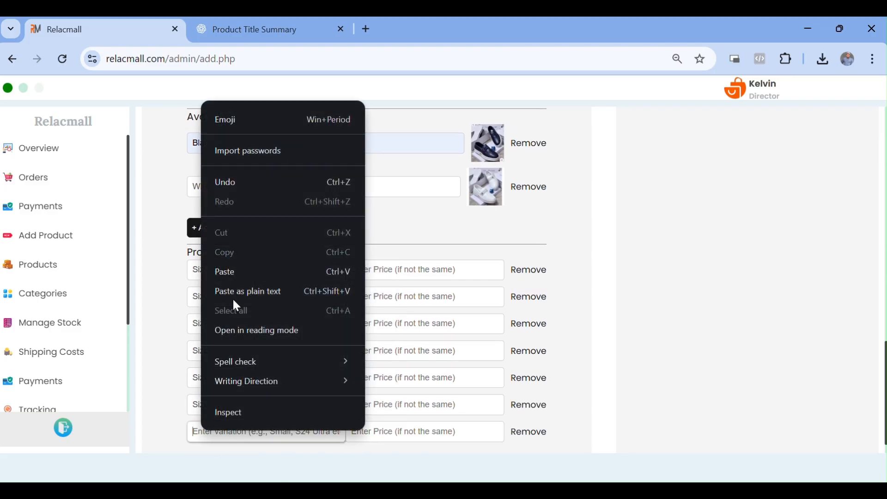
pyautogui.click(236, 273)
pyautogui.write('45')
pyautogui.scroll(-1, 240, 423)
pyautogui.click(234, 434)
pyautogui.click(211, 428)
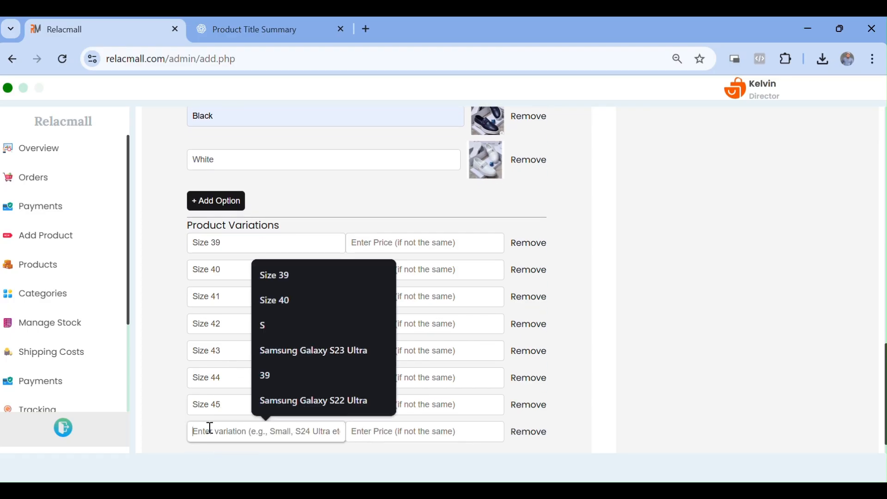
pyautogui.rightClick(204, 424)
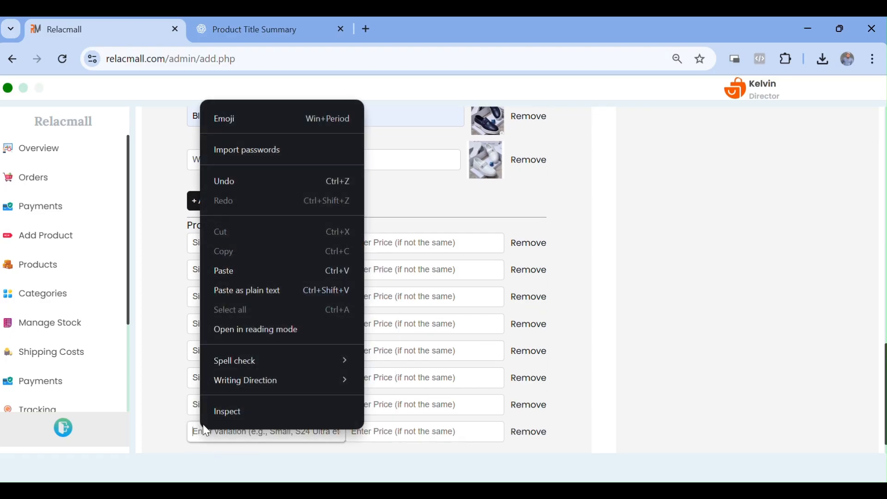
pyautogui.click(236, 286)
pyautogui.write('46')
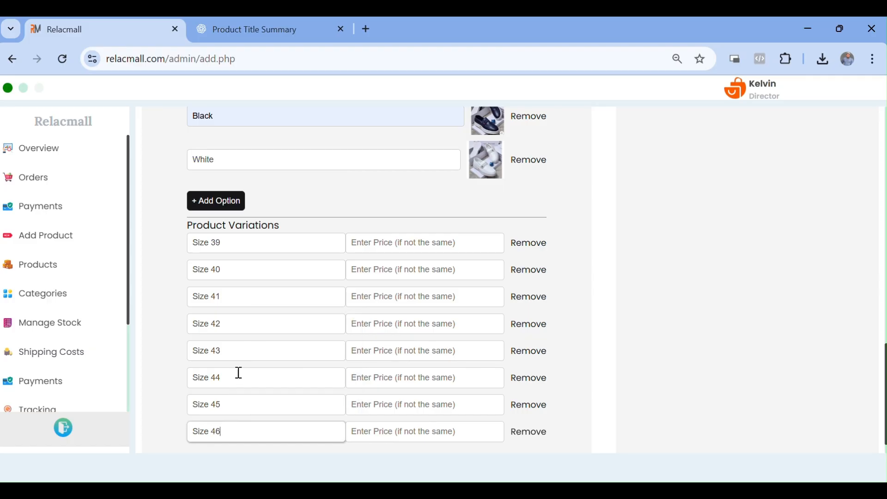
pyautogui.scroll(-1, 235, 383)
pyautogui.click(218, 440)
pyautogui.click(204, 432)
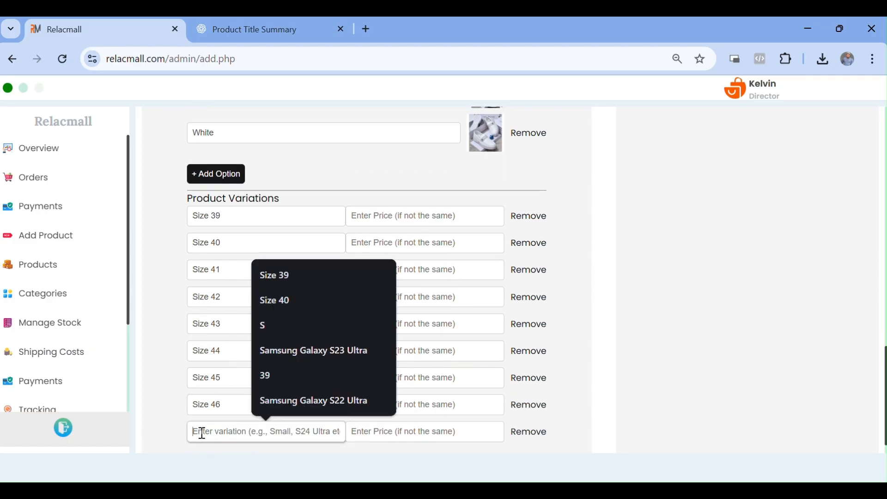
pyautogui.rightClick(201, 431)
pyautogui.click(241, 276)
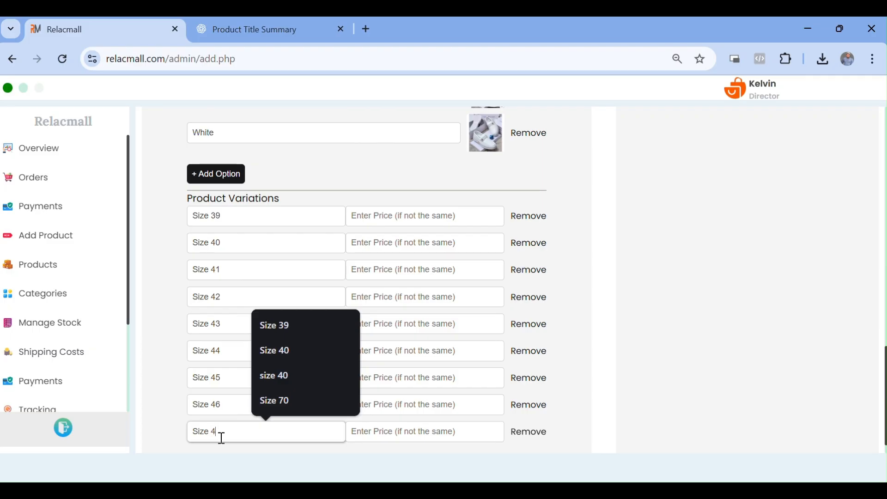
pyautogui.write('47')
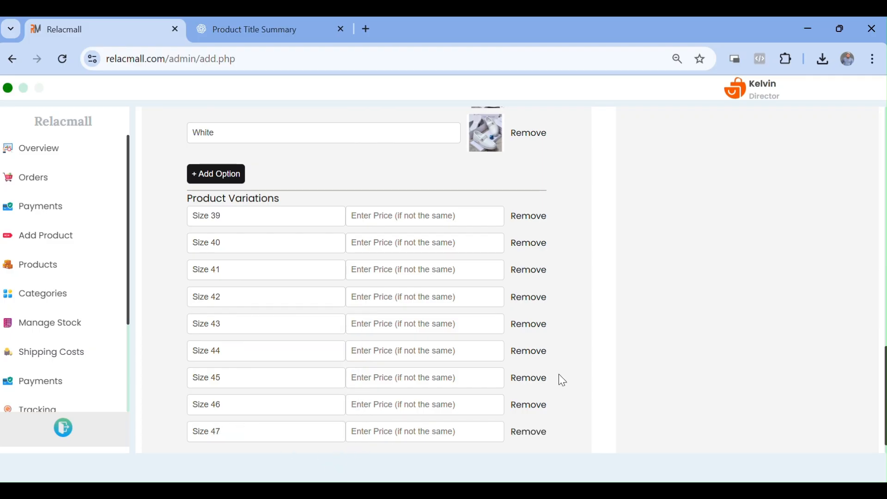
# - Set the white loafer photo as the product's feature image
pyautogui.scroll(5, 693, 314)
pyautogui.scroll(10, 682, 319)
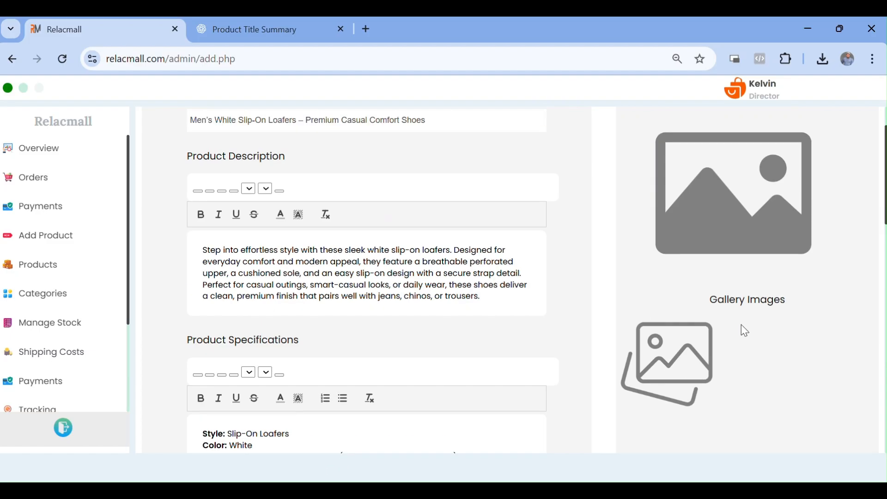
pyautogui.click(689, 179)
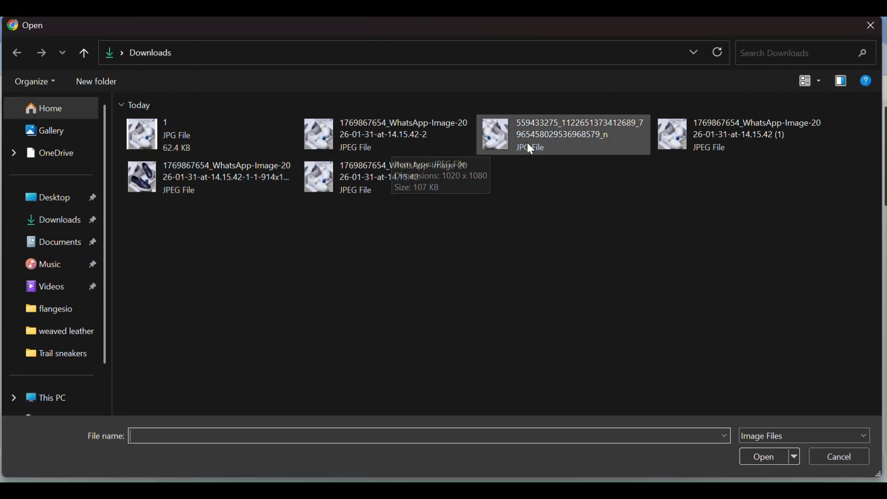
pyautogui.click(688, 139)
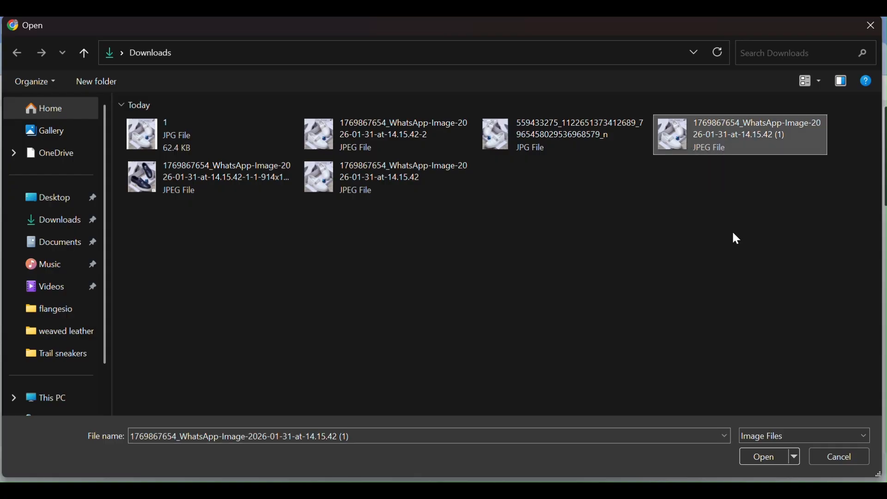
pyautogui.click(768, 458)
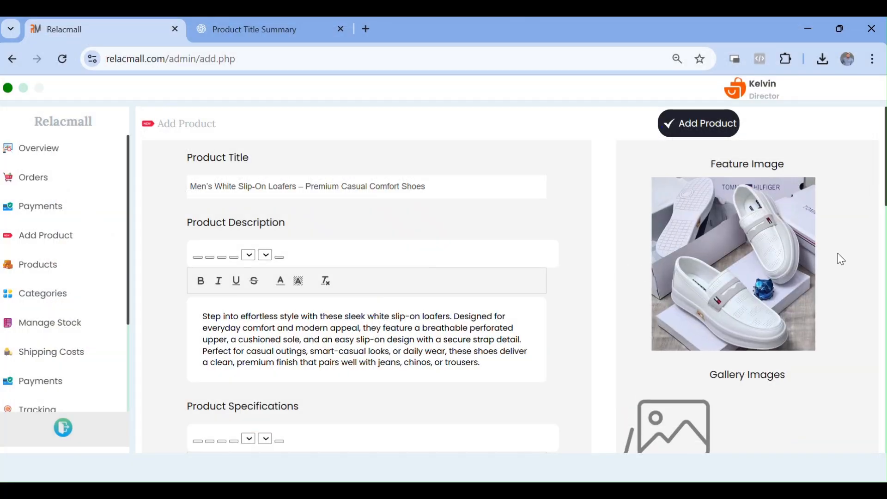
# - Upload six shoe photos, starting with image file 1, to the product gallery
pyautogui.scroll(-2, 850, 256)
pyautogui.click(660, 392)
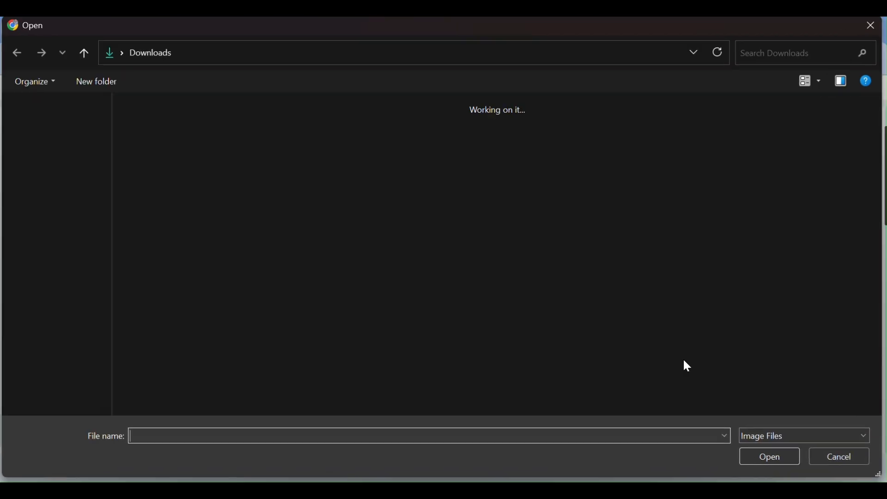
pyautogui.click(168, 141)
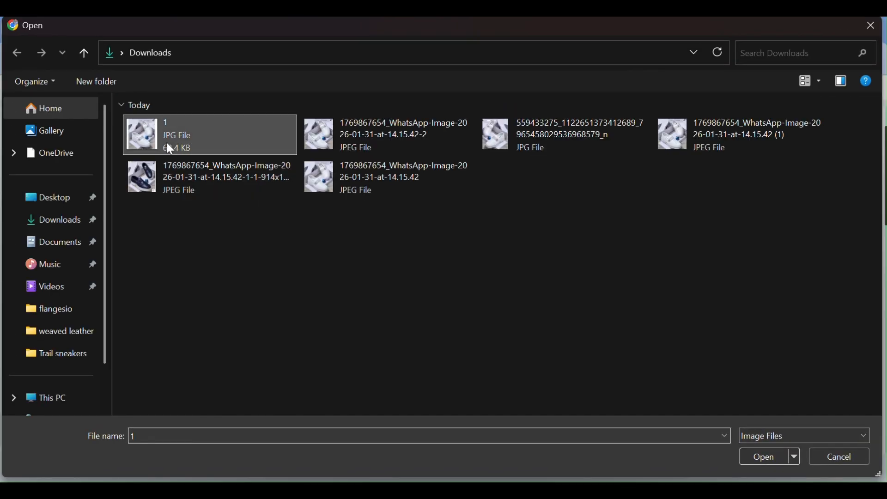
pyautogui.keyDown('ctrl'); pyautogui.click(350, 138); pyautogui.keyUp('ctrl')
pyautogui.keyDown('ctrl'); pyautogui.click(541, 135); pyautogui.keyUp('ctrl')
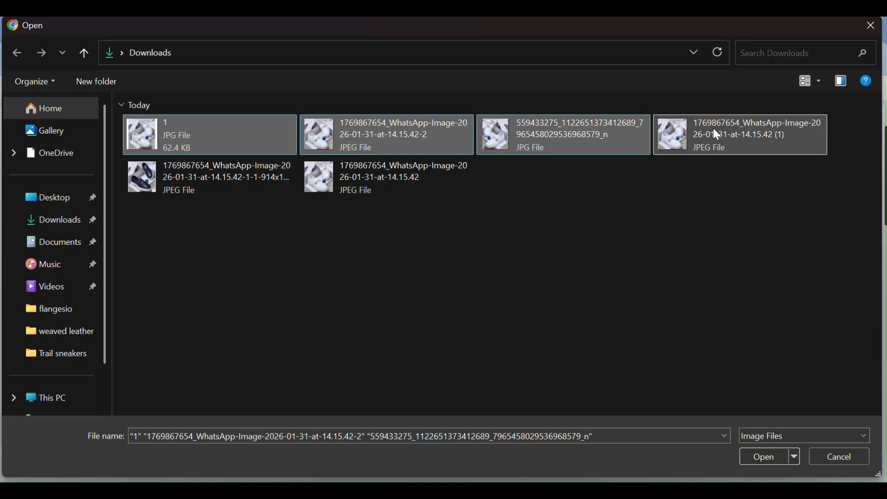
pyautogui.keyDown('ctrl'); pyautogui.click(712, 126); pyautogui.keyUp('ctrl')
pyautogui.keyDown('ctrl'); pyautogui.click(366, 190); pyautogui.keyUp('ctrl')
pyautogui.keyDown('ctrl'); pyautogui.click(157, 178); pyautogui.keyUp('ctrl')
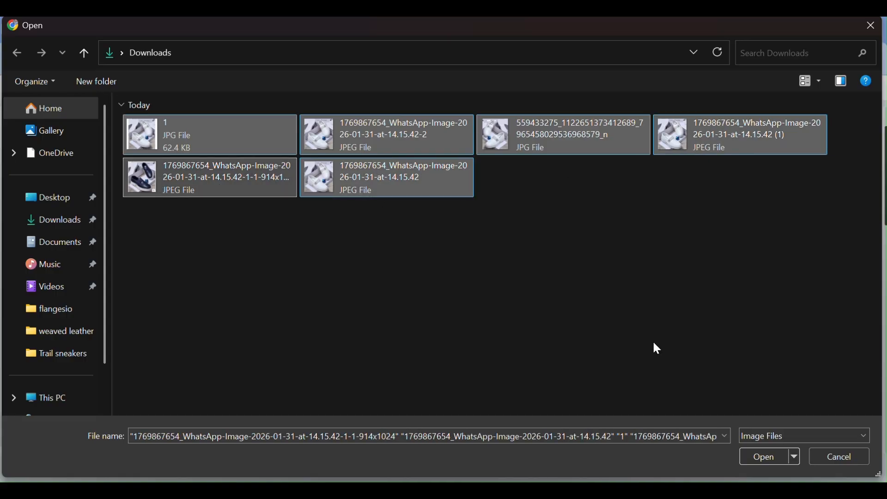
pyautogui.click(757, 456)
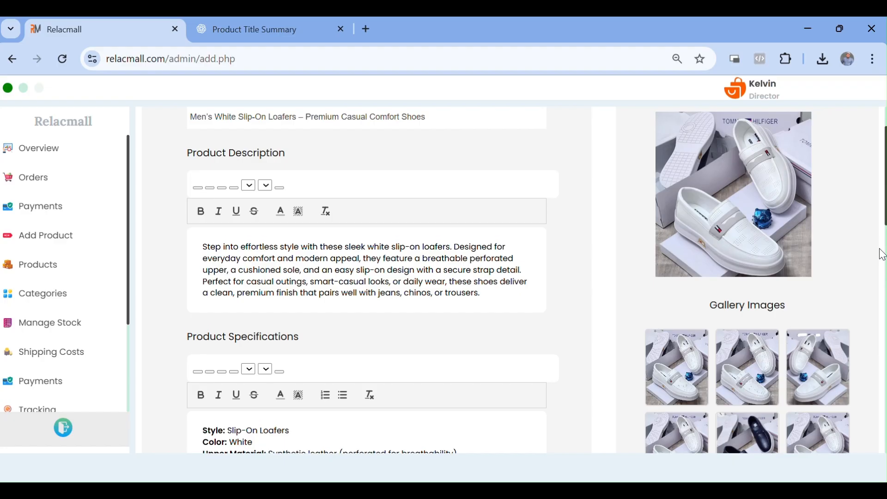
pyautogui.scroll(-18, 877, 253)
pyautogui.scroll(20, 816, 230)
# - Save the white slip-on loafers product and open product 112 to check brand, stock 100 and sizes
pyautogui.click(706, 136)
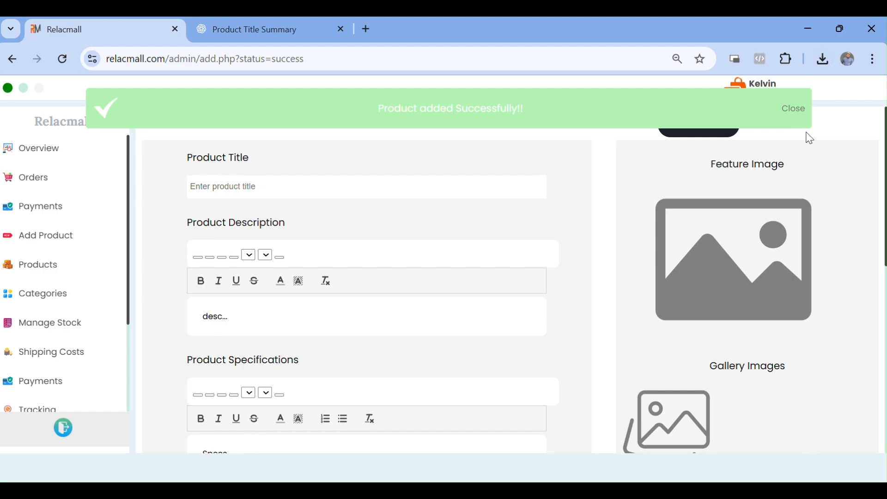
pyautogui.click(802, 107)
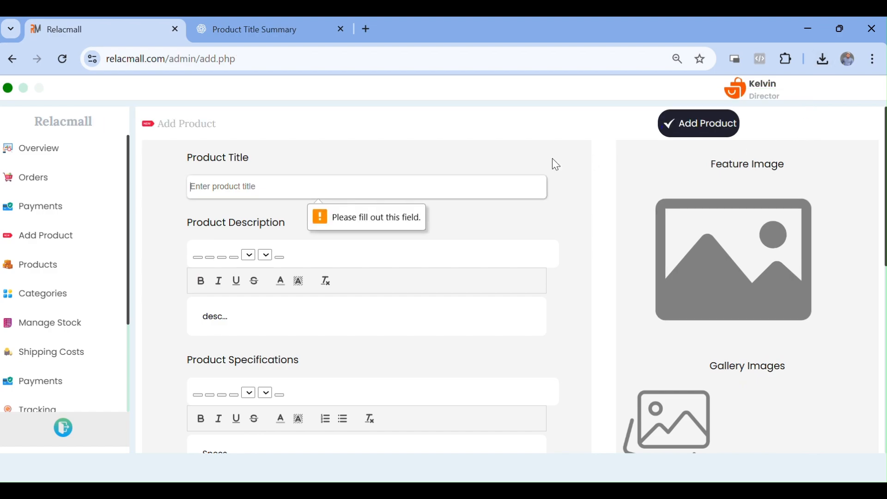
pyautogui.click(65, 264)
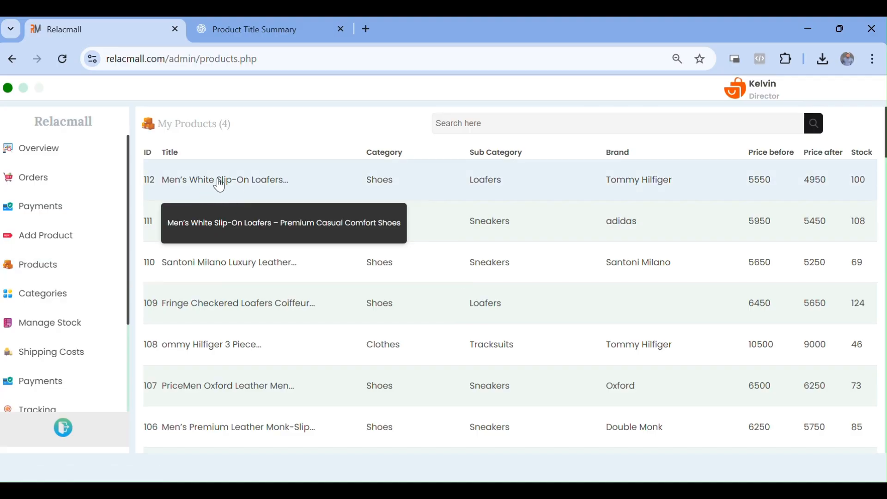
pyautogui.click(233, 186)
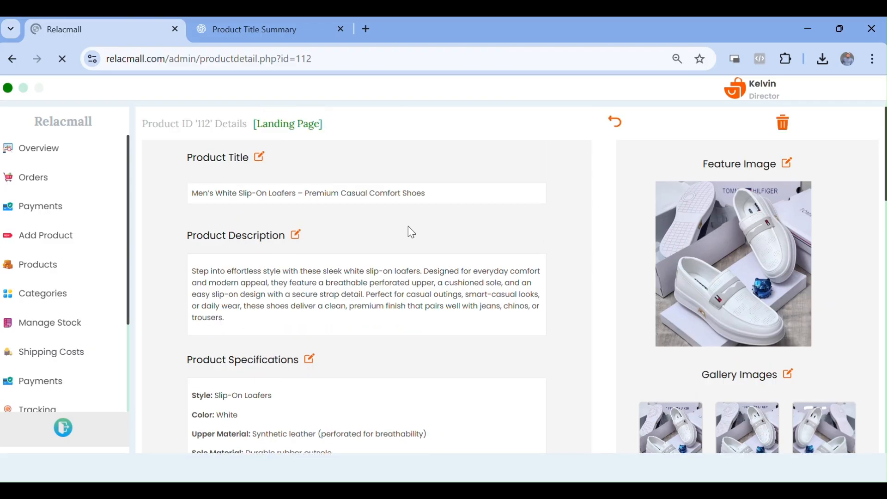
pyautogui.scroll(-20, 409, 230)
pyautogui.scroll(5, 390, 254)
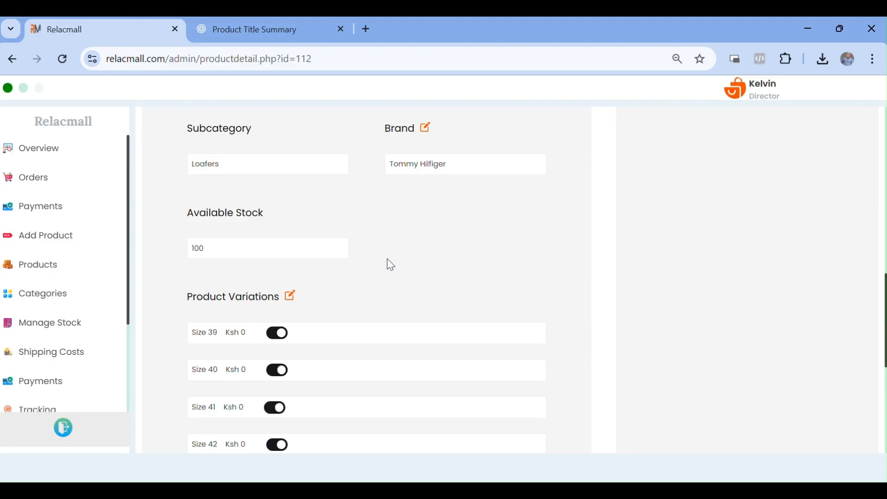
pyautogui.scroll(10, 392, 266)
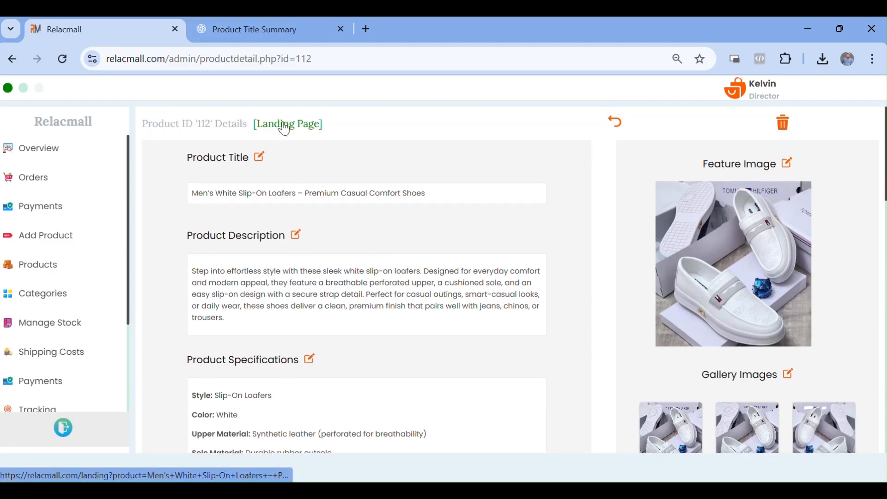
# - Open the loafers' live landing page and scroll through its photos, ksh 4,950 price and sizes
pyautogui.click(288, 136)
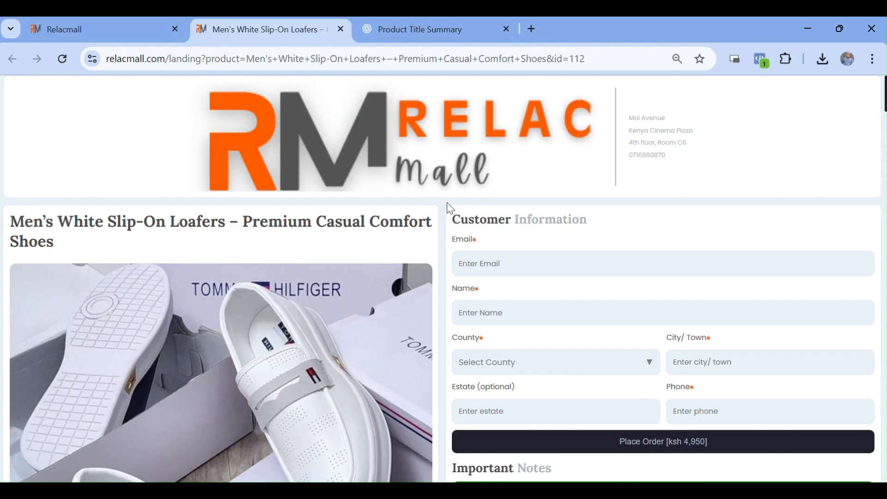
pyautogui.scroll(-8, 416, 217)
pyautogui.scroll(5, 380, 245)
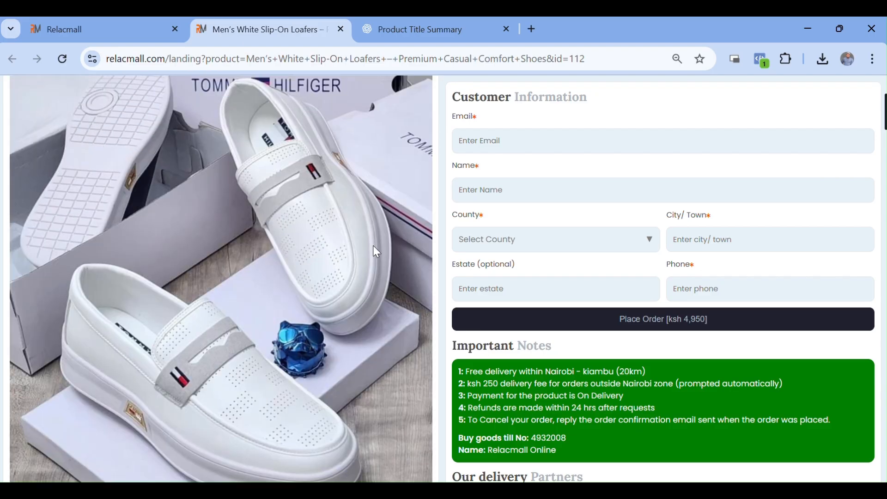
pyautogui.scroll(-11, 374, 245)
pyautogui.scroll(5, 372, 262)
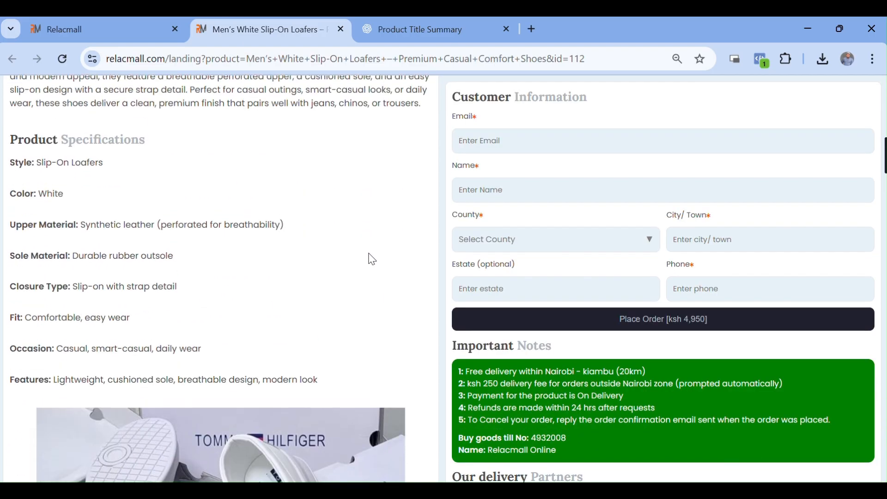
pyautogui.scroll(-10, 368, 259)
pyautogui.scroll(5, 365, 268)
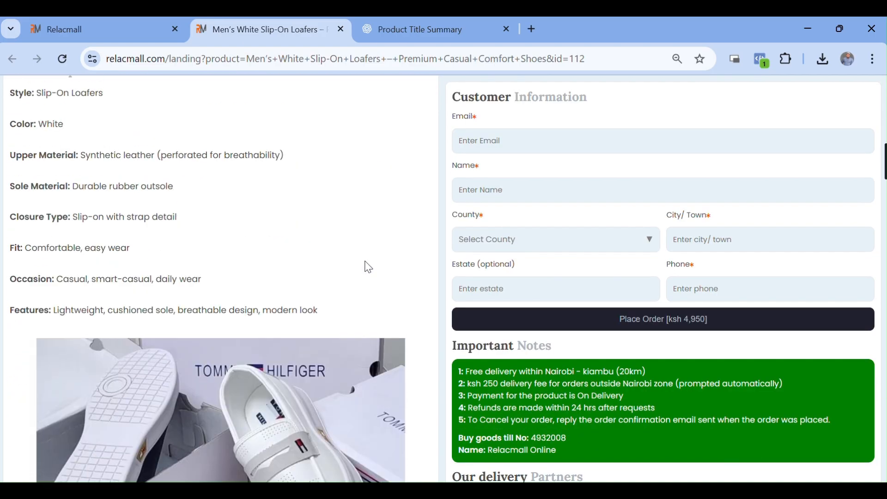
pyautogui.scroll(-10, 364, 269)
pyautogui.scroll(-5, 360, 264)
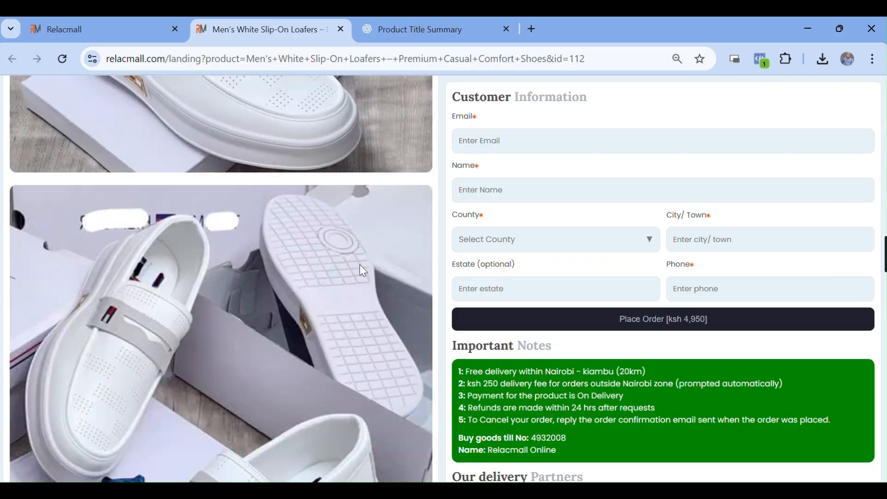
pyautogui.scroll(3, 359, 265)
pyautogui.scroll(-1, 364, 263)
pyautogui.scroll(-15, 364, 263)
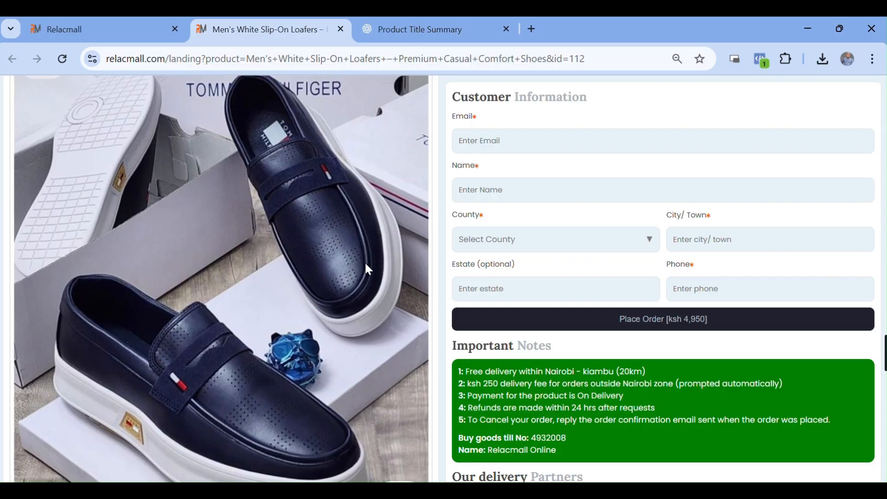
pyautogui.scroll(-4, 358, 266)
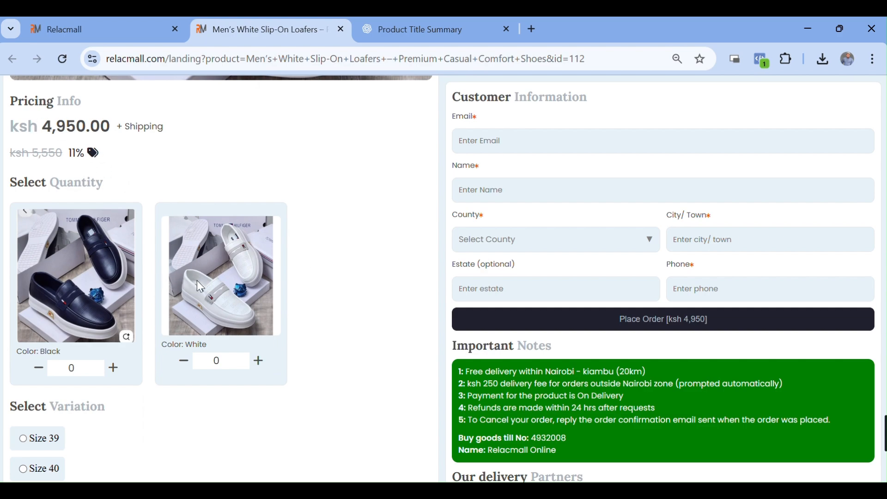
pyautogui.scroll(-8, 154, 314)
pyautogui.scroll(7, 409, 301)
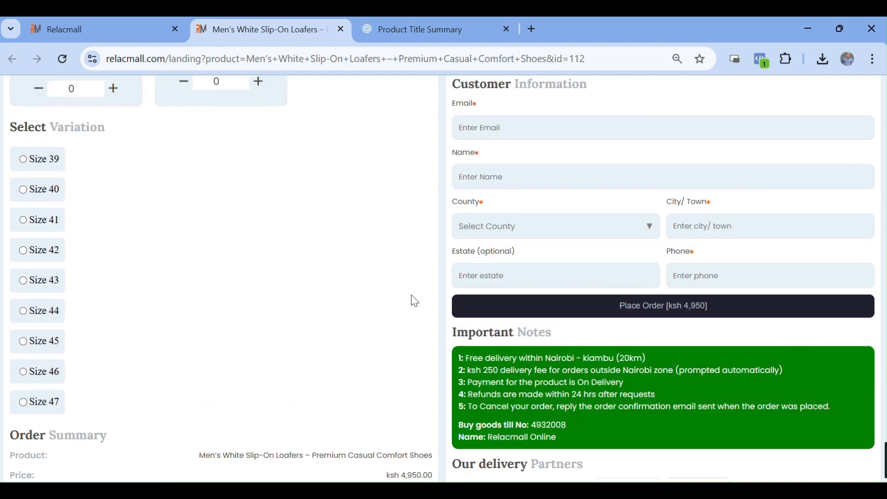
pyautogui.scroll(10, 490, 259)
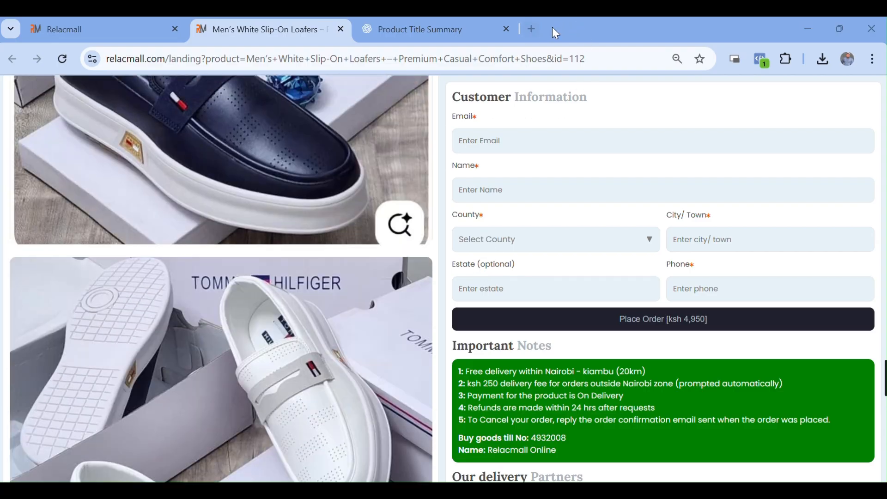
# - Open a new maximized Chrome tab showing Meta Ads Manager's 29 Relacmall campaigns
pyautogui.click(840, 30)
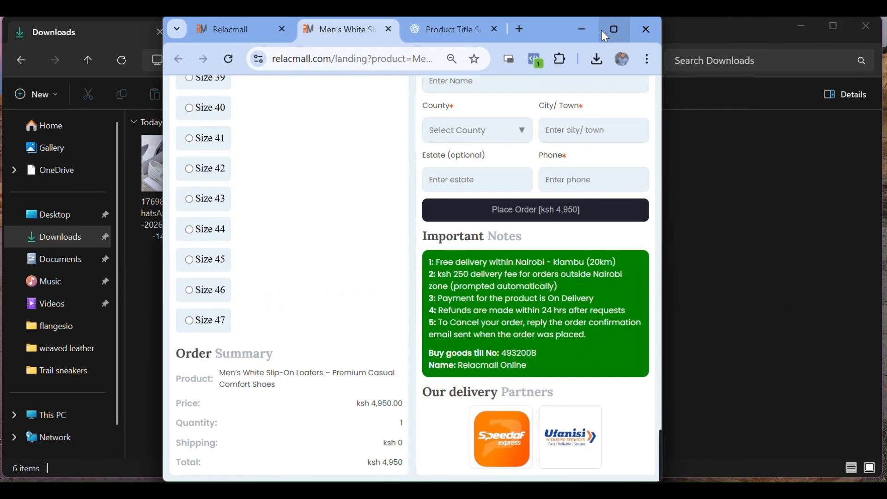
pyautogui.moveTo(555, 29); pyautogui.dragTo(587, 93)
pyautogui.click(507, 97)
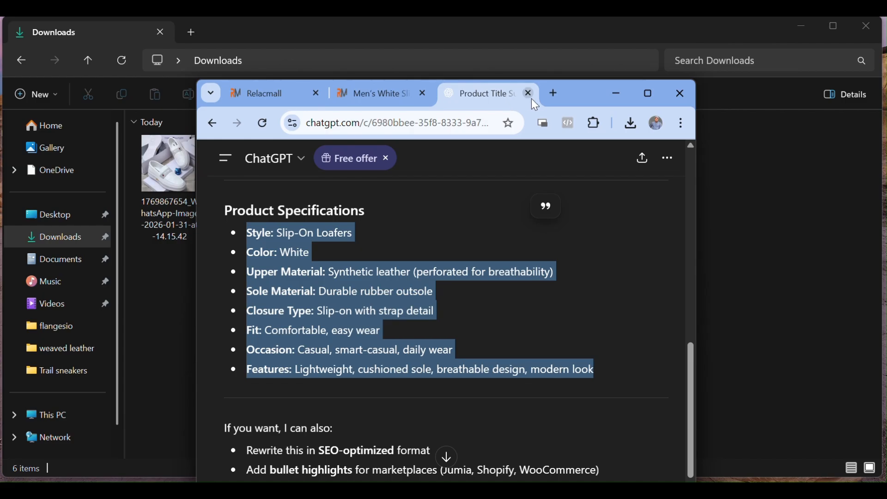
pyautogui.click(554, 93)
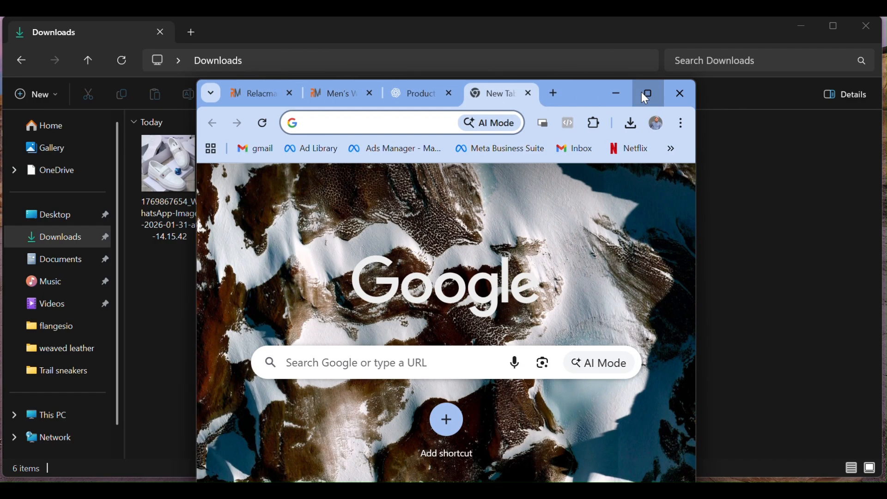
pyautogui.click(646, 93)
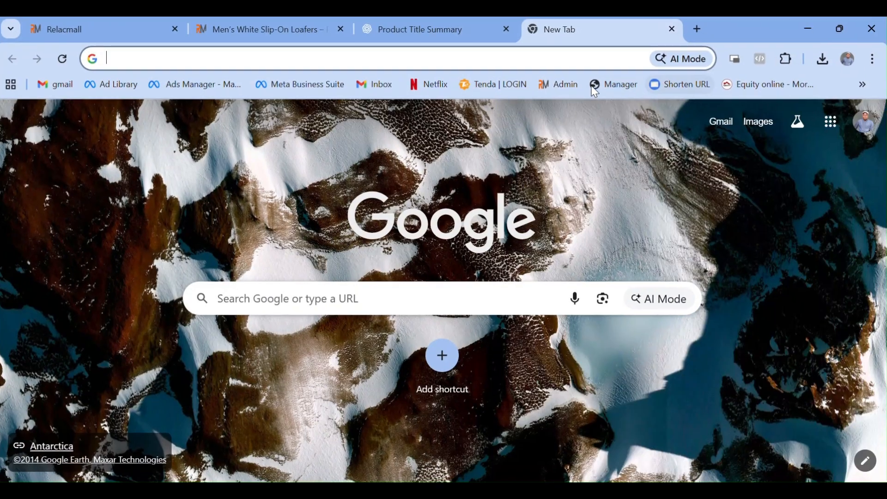
pyautogui.click(122, 59)
pyautogui.click(68, 130)
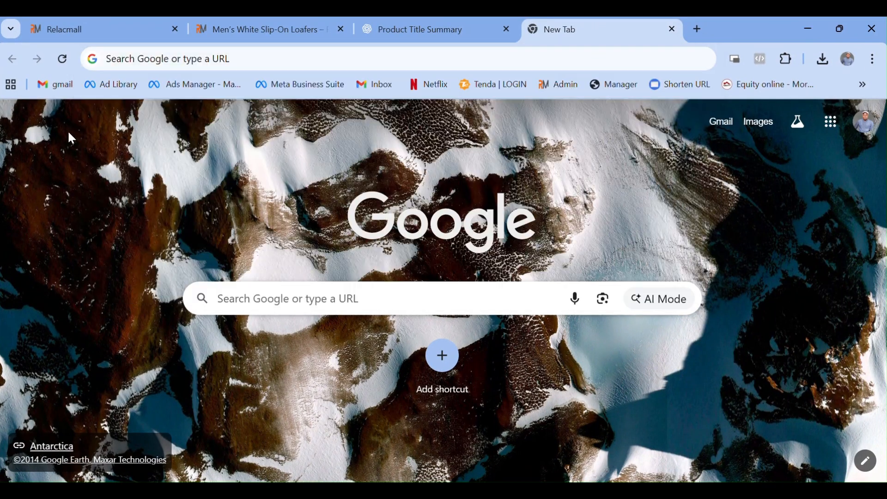
pyautogui.click(197, 85)
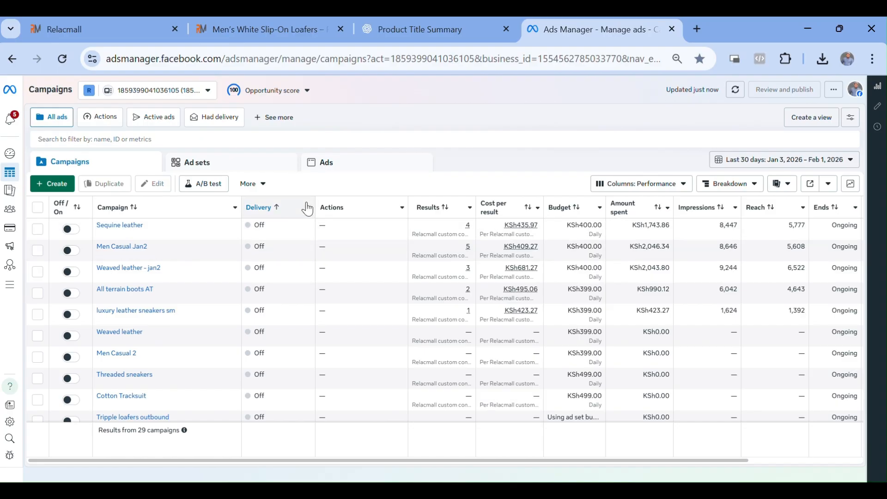
# - Duplicate the Sequine leather campaign as a single copy, opening 'Sequine leather - Copy' for editing
pyautogui.scroll(-3, 370, 213)
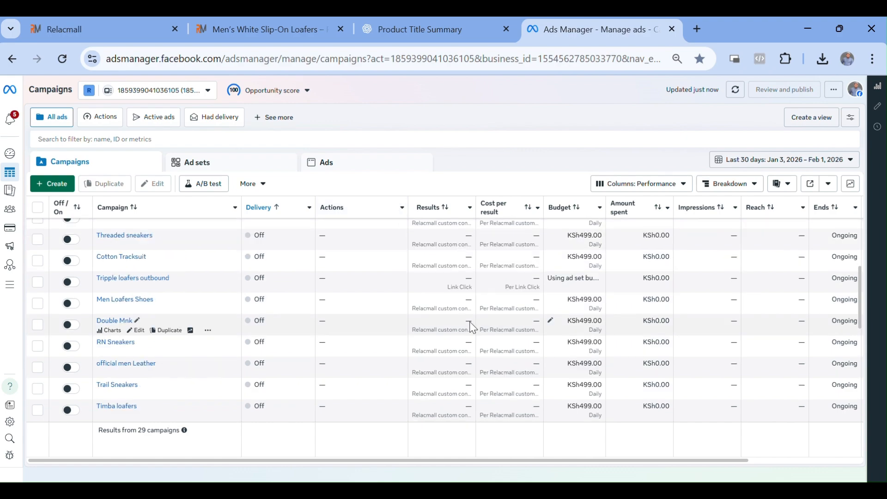
pyautogui.scroll(3, 471, 323)
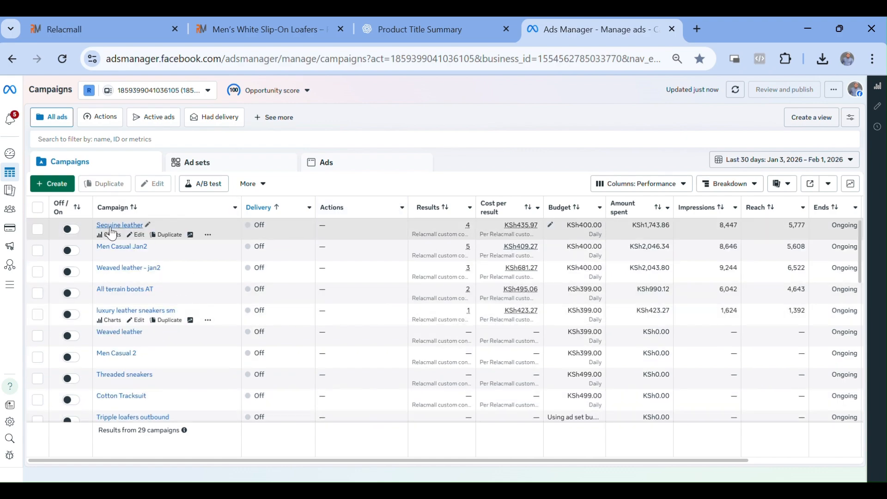
pyautogui.click(170, 235)
pyautogui.click(326, 215)
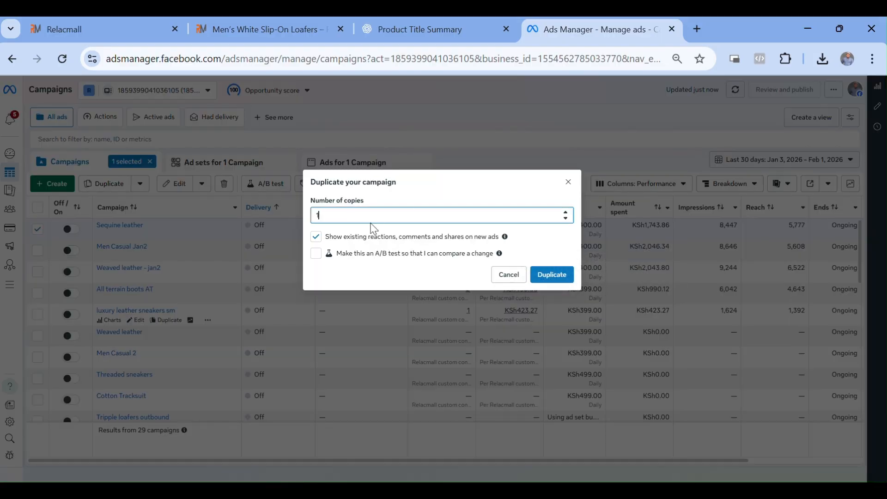
pyautogui.click(552, 274)
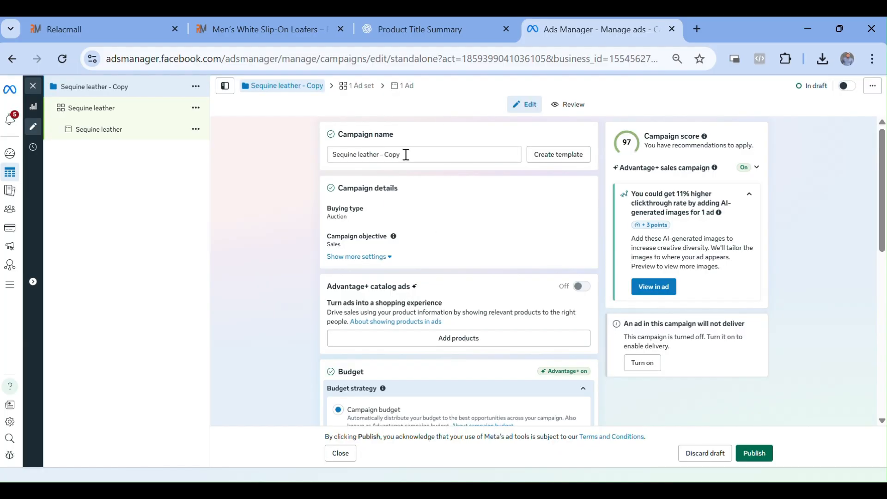
# - Replace the campaign name 'Sequine leather - Copy' with 'Men Slip Loafers'
pyautogui.doubleClick(406, 154)
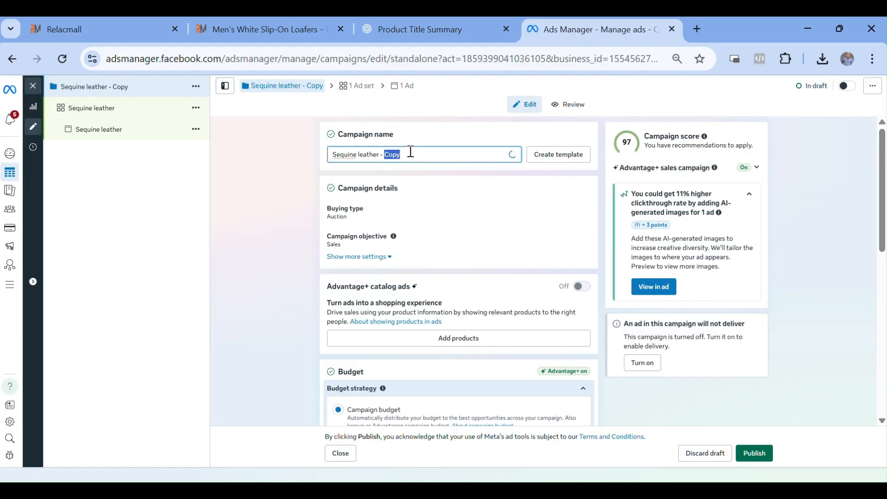
pyautogui.hotkey('ctrl', 'a')
pyautogui.click(262, 28)
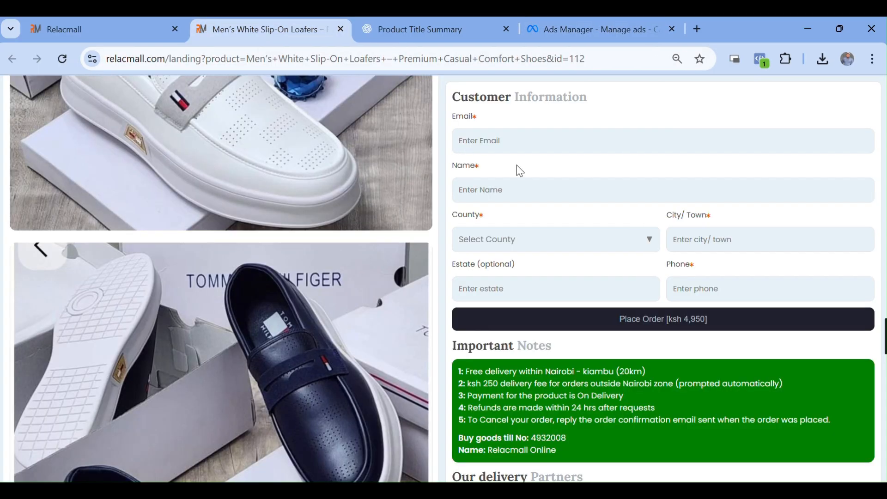
pyautogui.scroll(10, 520, 170)
pyautogui.scroll(2, 526, 175)
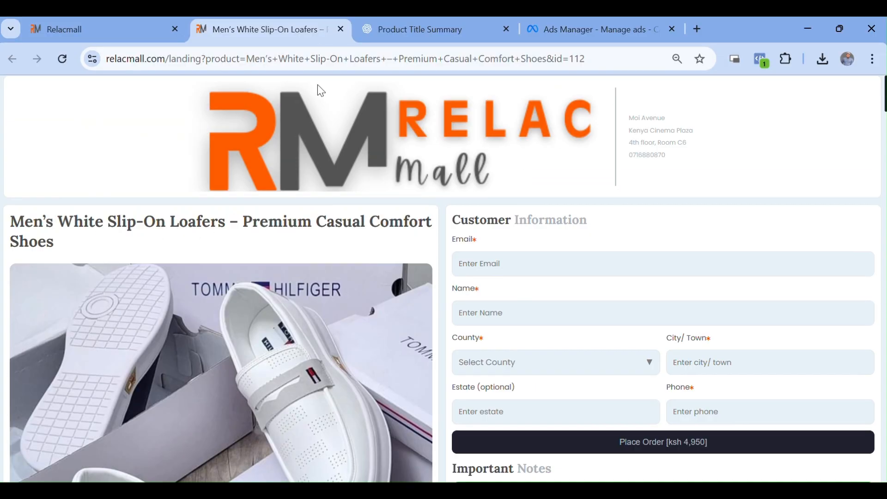
pyautogui.click(645, 29)
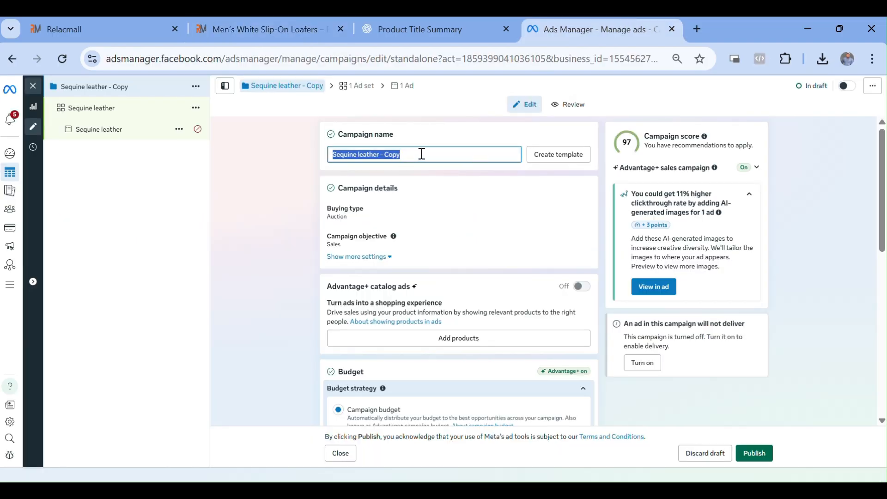
pyautogui.write('Men ')
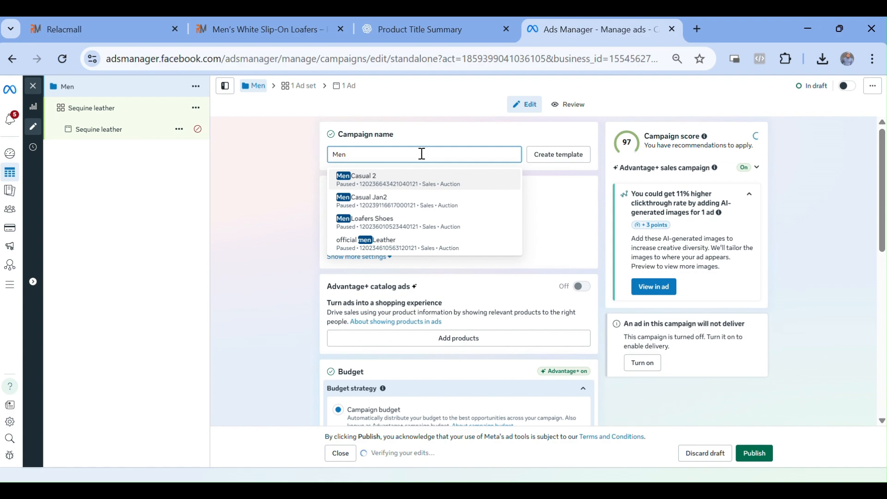
pyautogui.write('Sl')
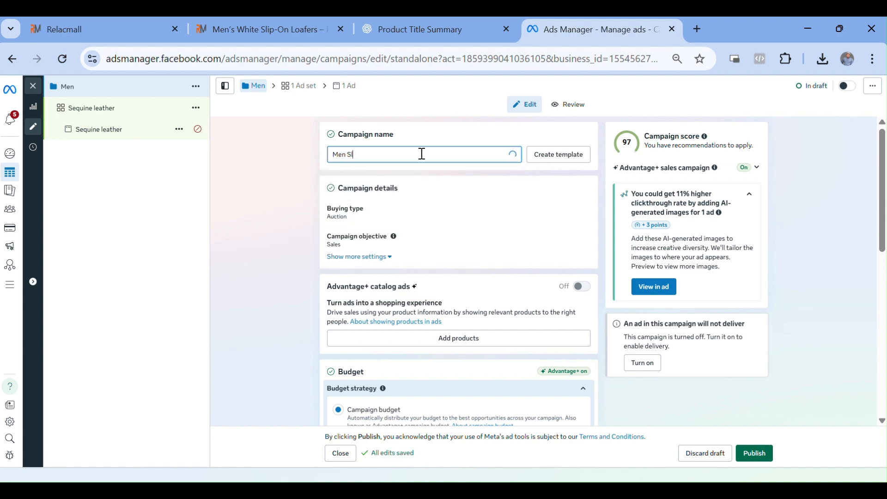
pyautogui.write('ip Loafers')
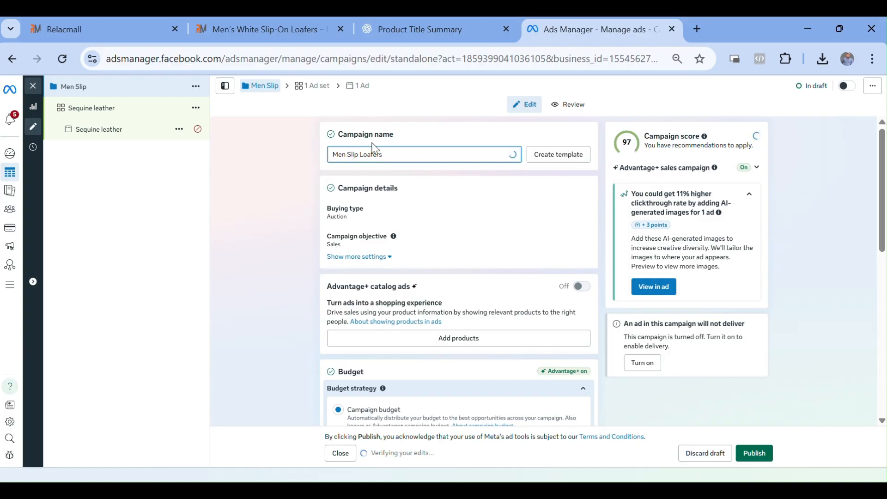
# - Copy the name 'Men Slip Loafers' to the clipboard and check the landing page's product title
pyautogui.tripleClick(392, 154)
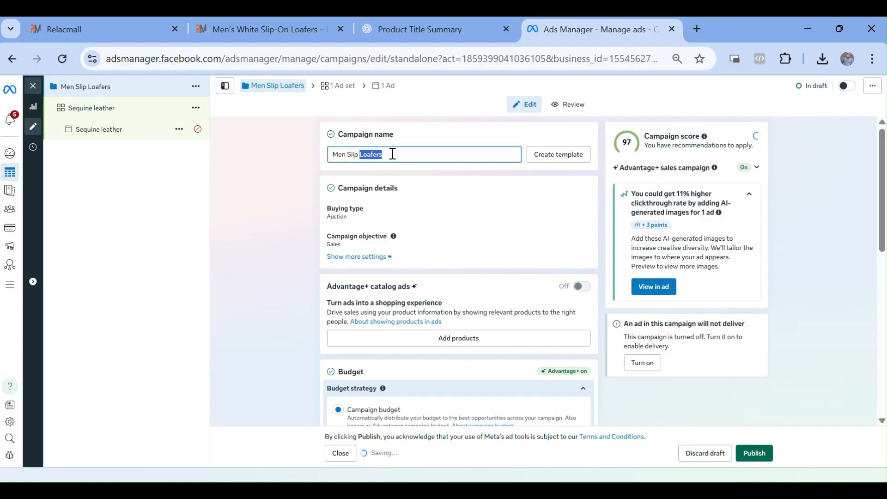
pyautogui.rightClick(357, 155)
pyautogui.click(377, 218)
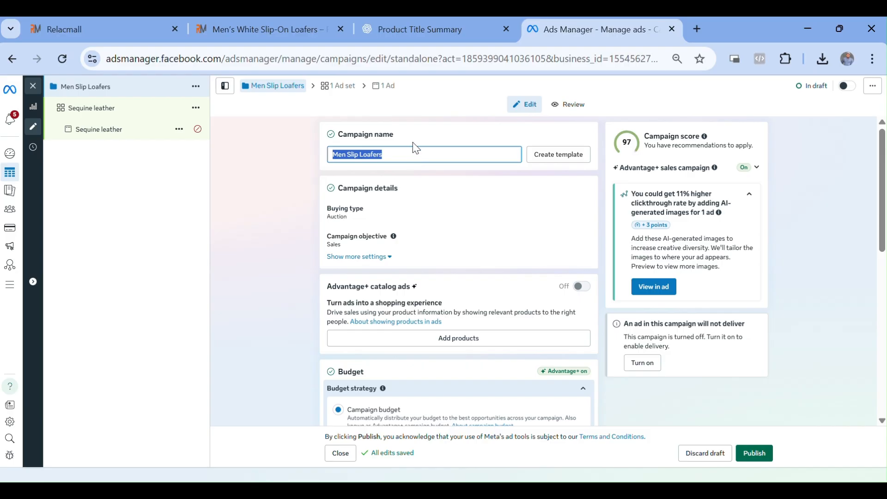
pyautogui.click(235, 27)
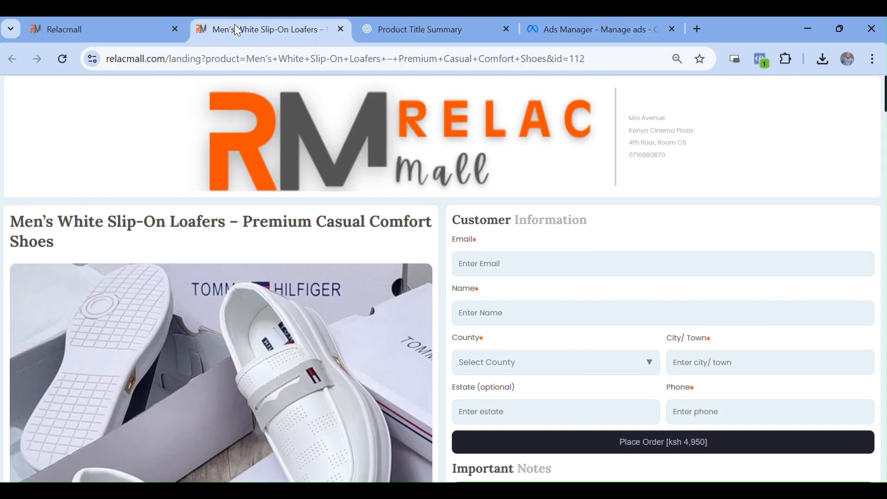
pyautogui.moveTo(13, 222); pyautogui.dragTo(133, 223)
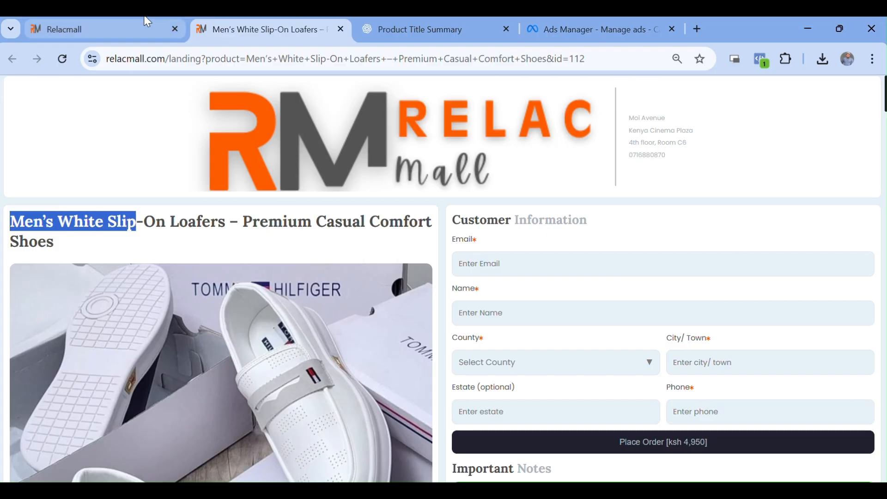
pyautogui.click(120, 22)
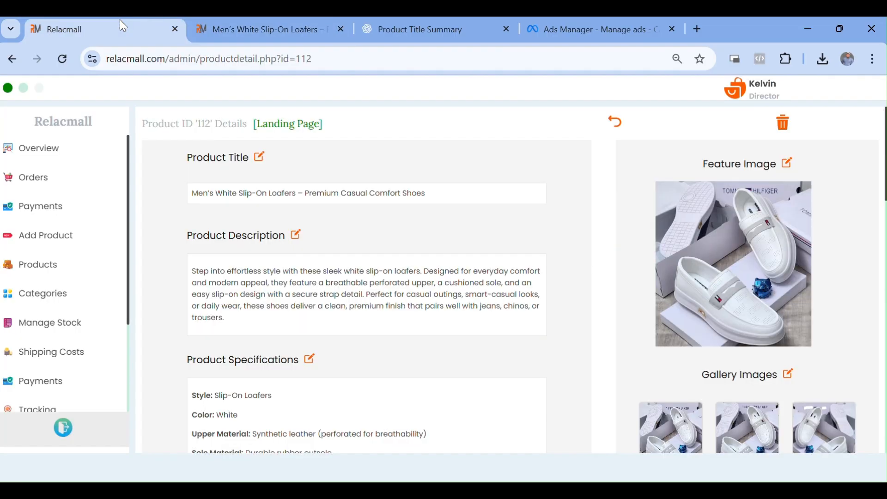
# - Drop 'White' from product 112's title, then reload the old landing page address
pyautogui.click(259, 157)
pyautogui.click(291, 260)
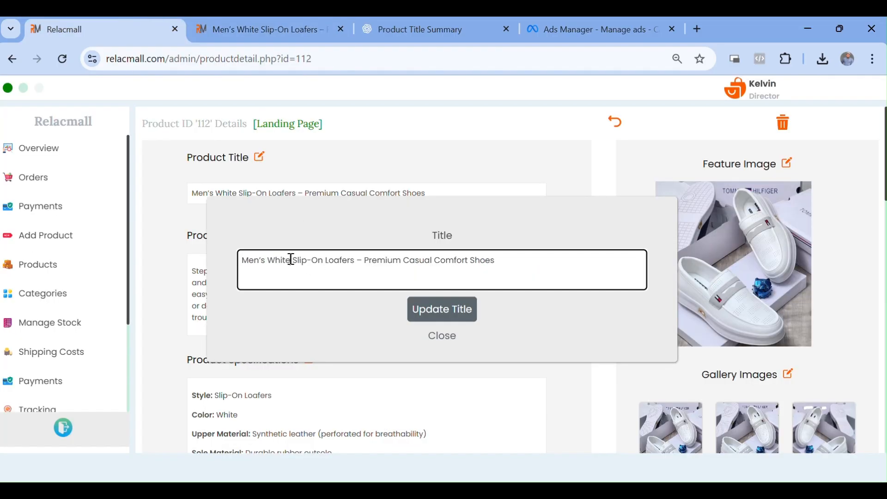
pyautogui.press('BackSpace')
pyautogui.press('BackSpace')
pyautogui.press('BackSpace')
pyautogui.press('BackSpace')
pyautogui.press('BackSpace')
pyautogui.press('BackSpace')
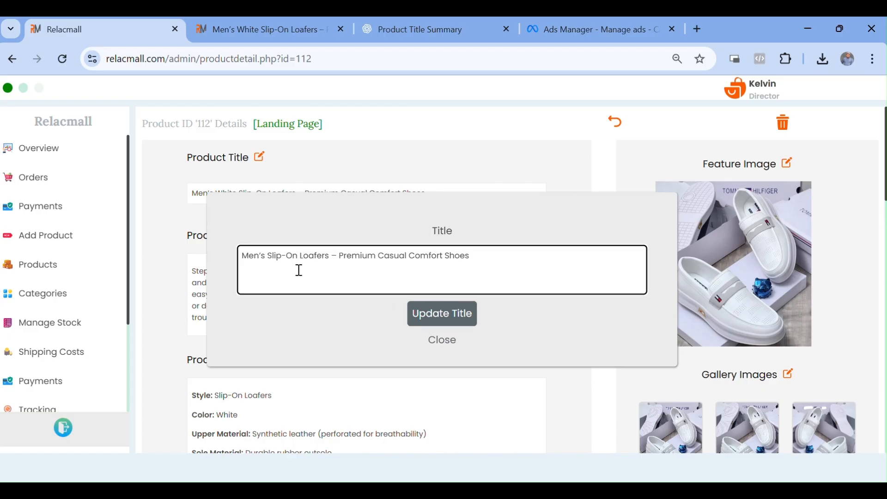
pyautogui.click(438, 325)
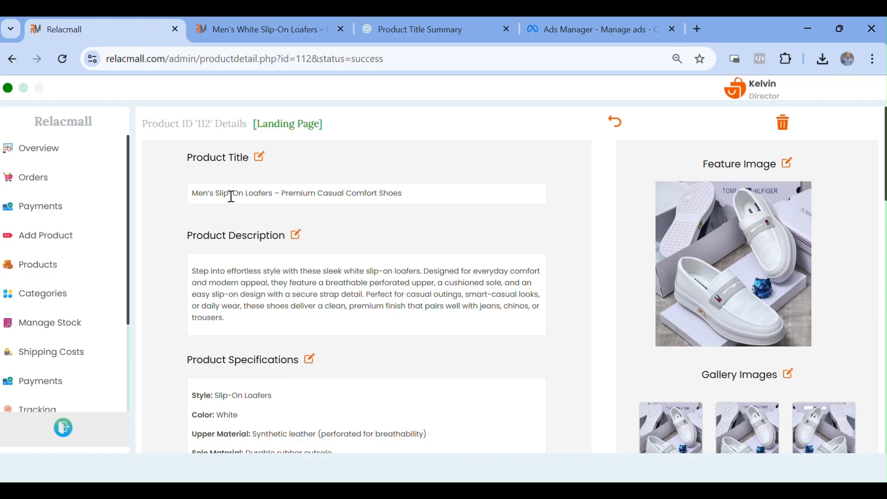
pyautogui.click(253, 30)
pyautogui.click(63, 59)
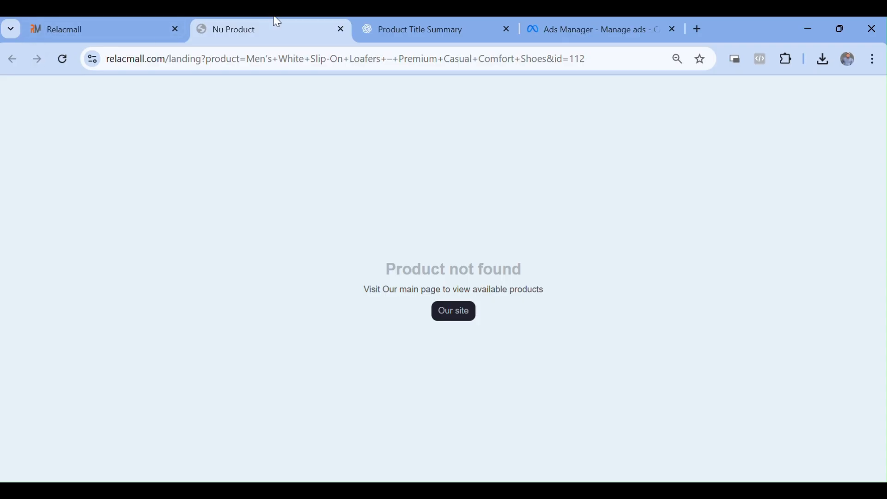
# - Close the product-not-found tab and reopen the landing page showing the new loafers title
pyautogui.click(341, 29)
pyautogui.click(87, 26)
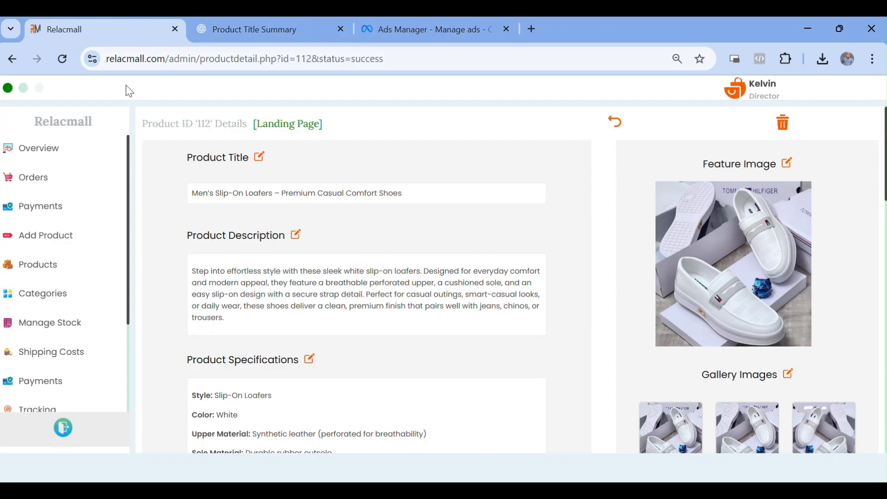
pyautogui.click(280, 133)
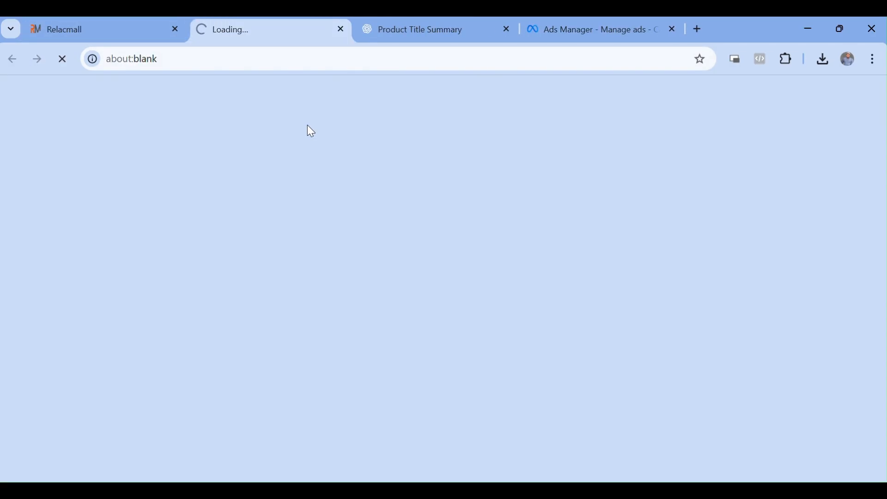
pyautogui.scroll(-7, 362, 282)
pyautogui.scroll(7, 367, 277)
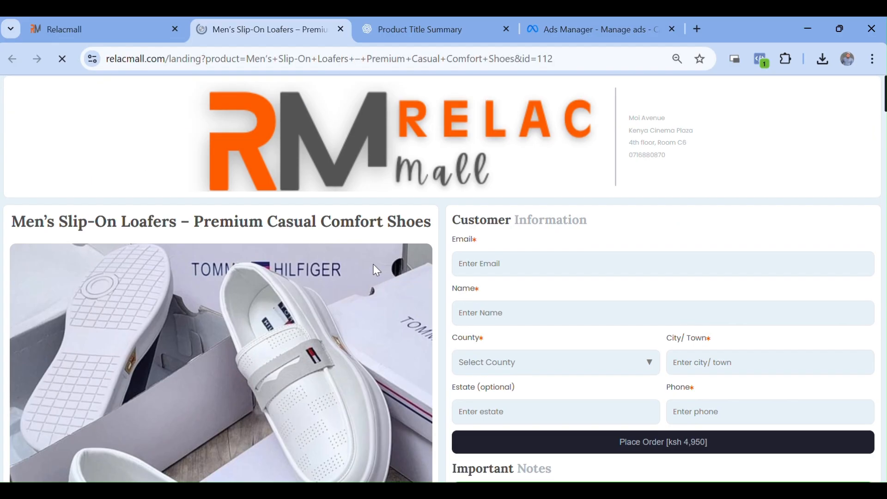
pyautogui.moveTo(10, 220); pyautogui.dragTo(431, 224)
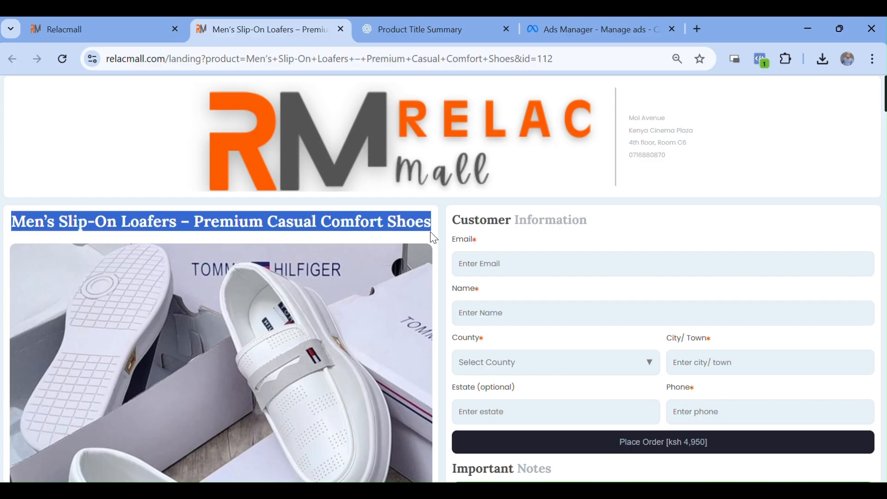
pyautogui.click(430, 231)
# - Back in the campaign editor, check the KSh 400.00 daily budget and open the Sequine leather ad set
pyautogui.click(571, 21)
pyautogui.click(405, 153)
pyautogui.scroll(-5, 416, 180)
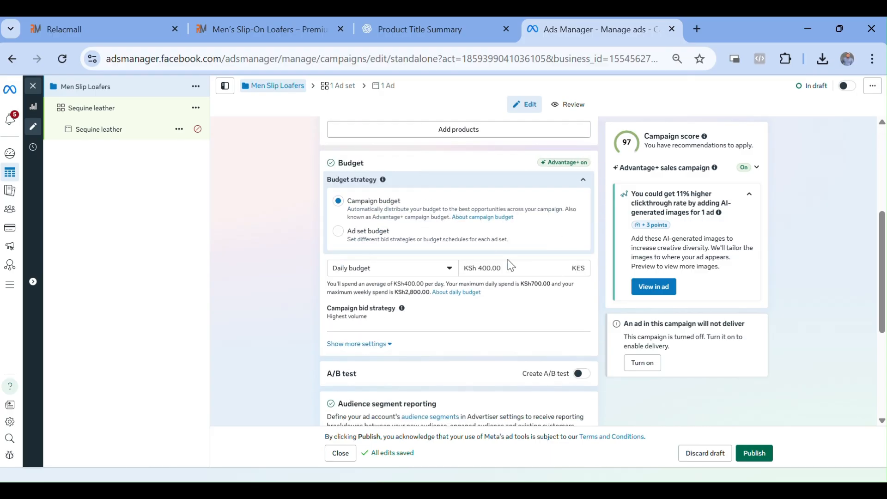
pyautogui.click(498, 269)
pyautogui.scroll(-4, 498, 277)
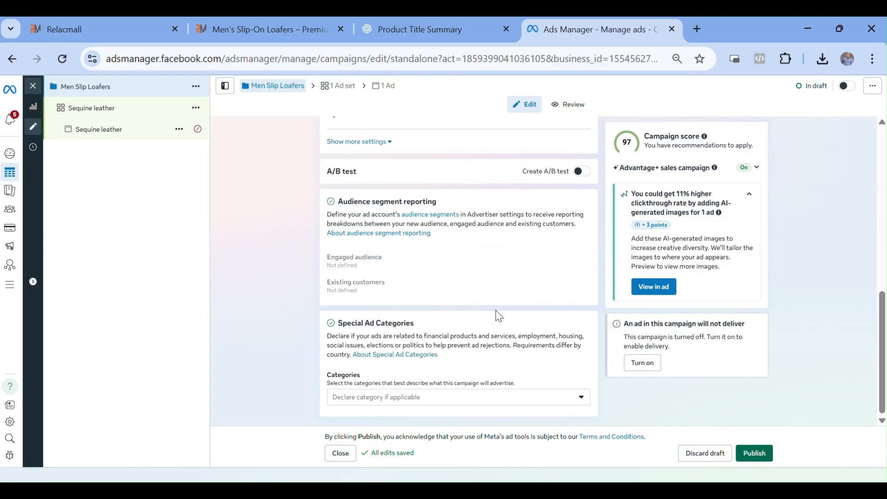
pyautogui.click(115, 109)
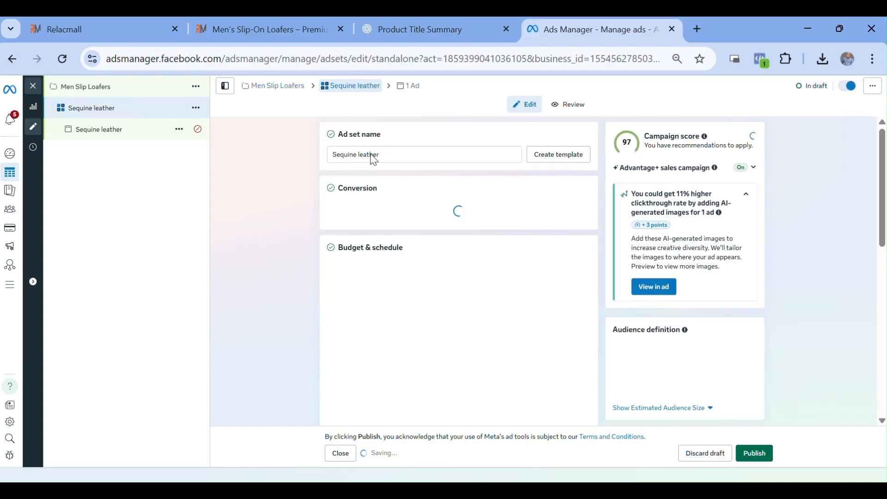
# - Paste 'Men Slip Loafers' over the ad set name
pyautogui.tripleClick(384, 153)
pyautogui.rightClick(383, 152)
pyautogui.click(398, 215)
pyautogui.hotkey('ctrl', 'v')
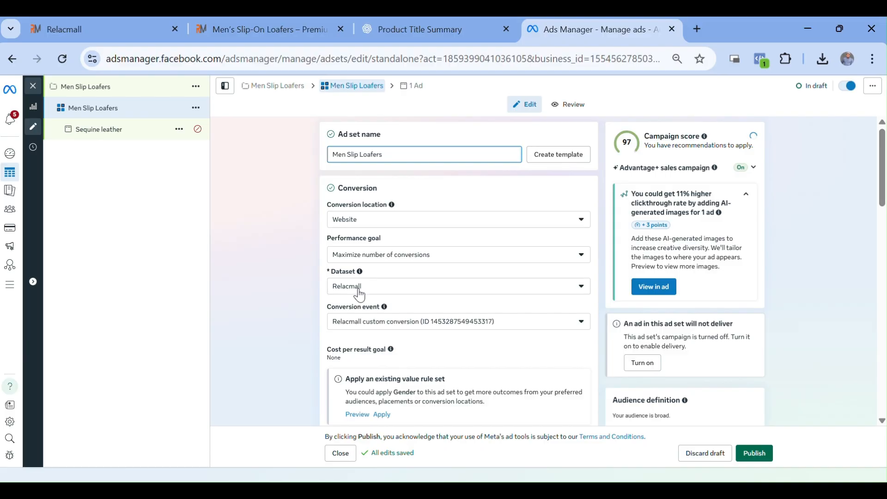
# - Scroll through the conversion and audience settings and expand the extra audience controls
pyautogui.scroll(-2, 402, 287)
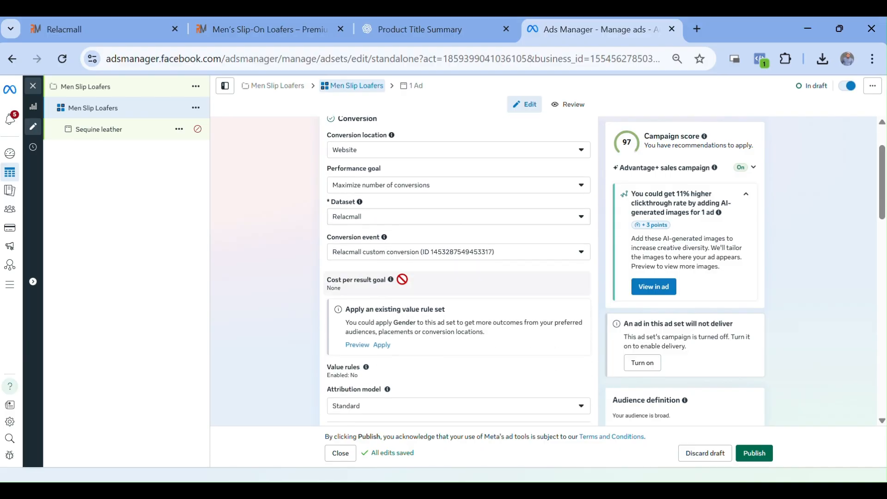
pyautogui.scroll(-4, 413, 259)
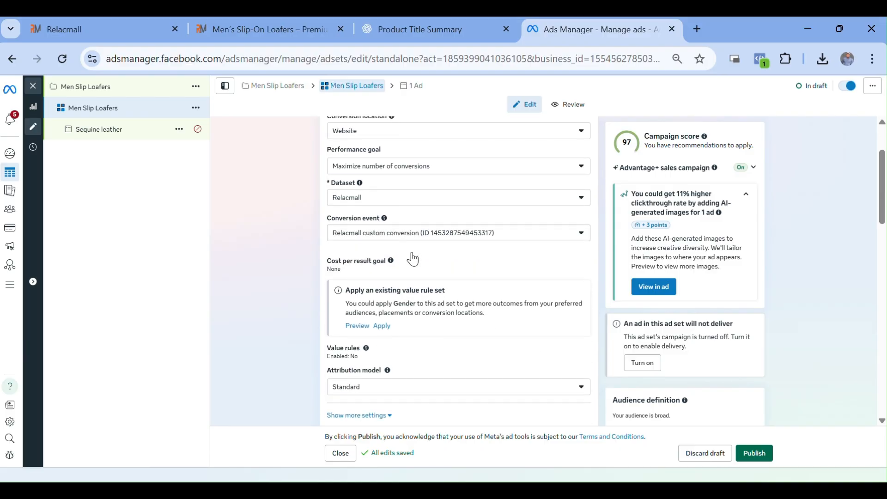
pyautogui.scroll(-10, 380, 279)
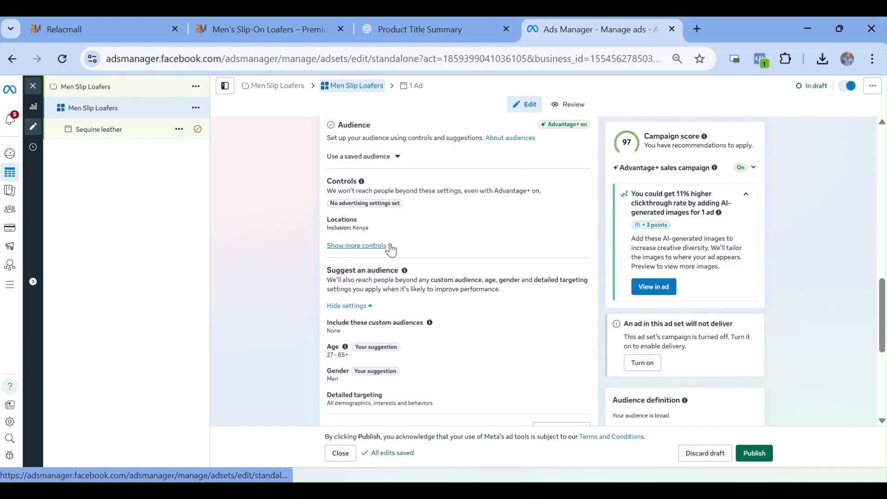
pyautogui.click(388, 246)
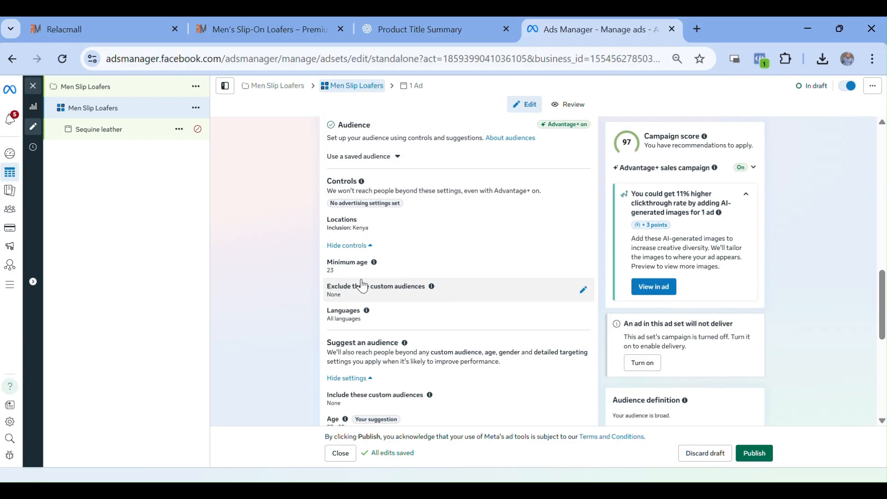
pyautogui.scroll(-5, 394, 308)
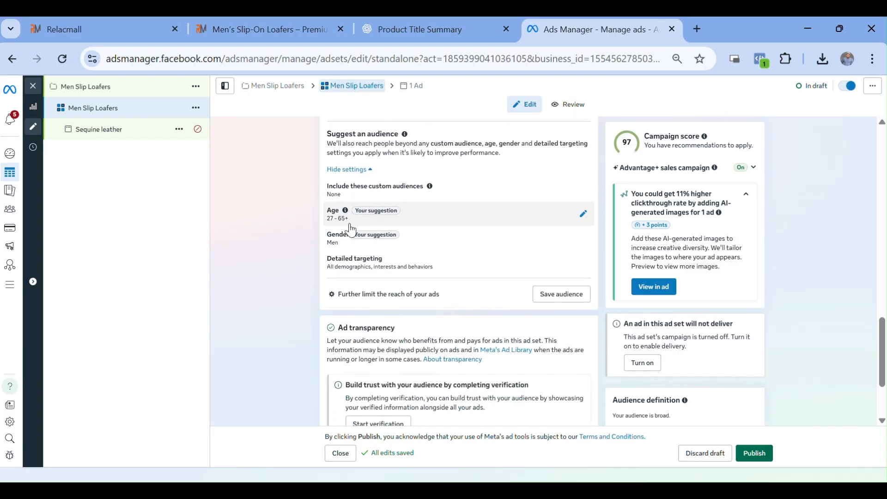
# - Change the suggested audience's minimum age from 27 to 25, giving ages 25–65+
pyautogui.click(582, 213)
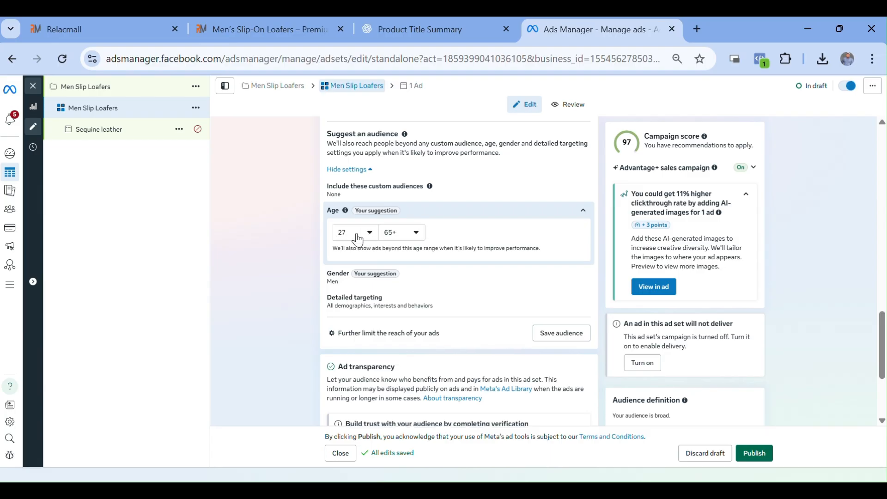
pyautogui.click(364, 234)
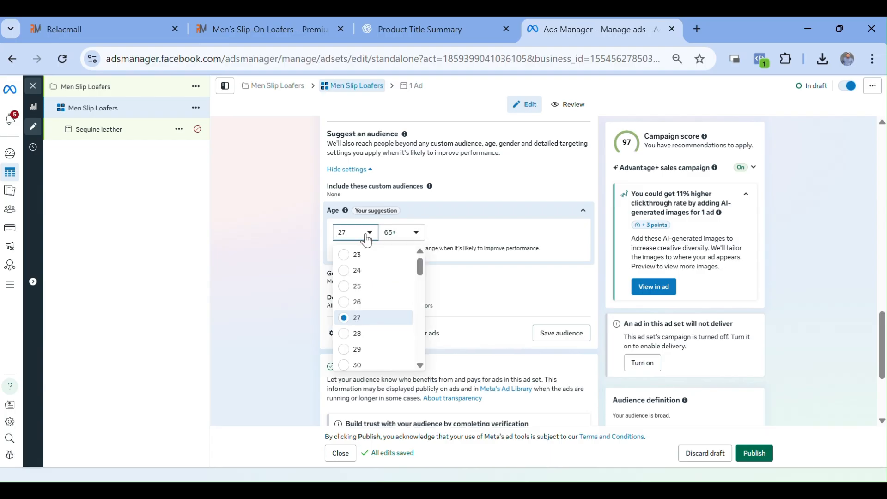
pyautogui.click(367, 288)
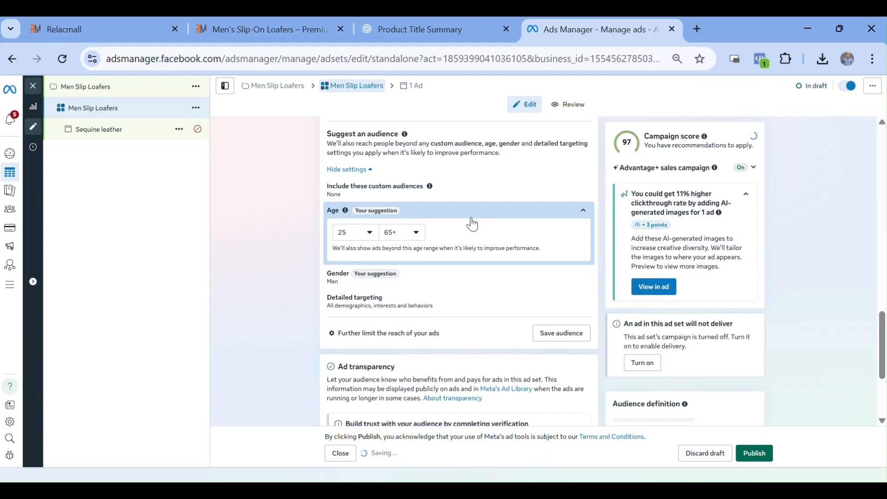
pyautogui.click(583, 212)
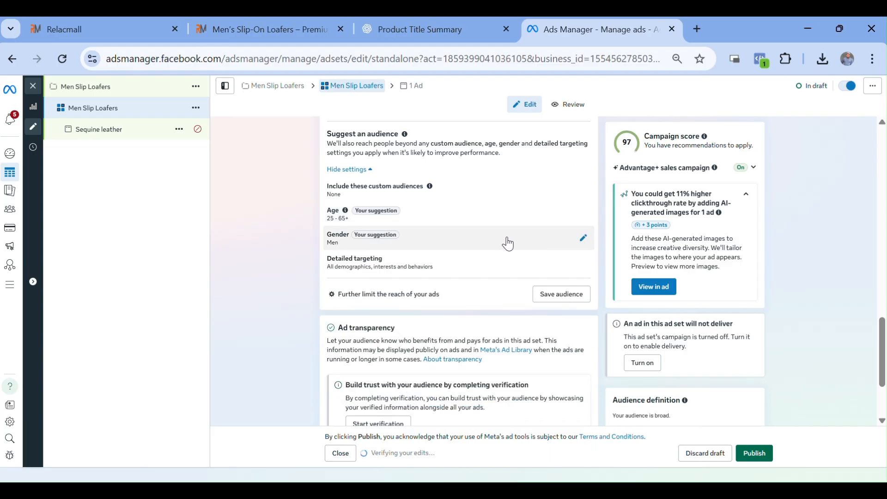
# - Leave the suggested gender as Men and open the Sequine leather ad
pyautogui.click(584, 238)
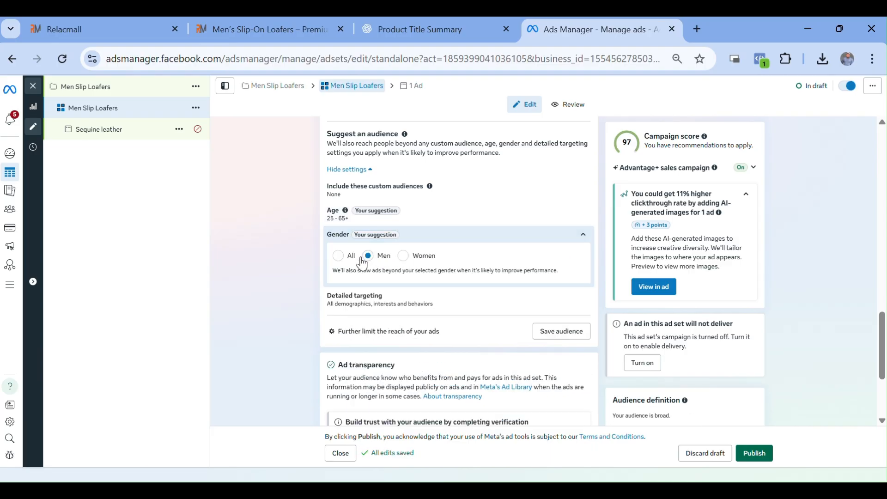
pyautogui.click(583, 240)
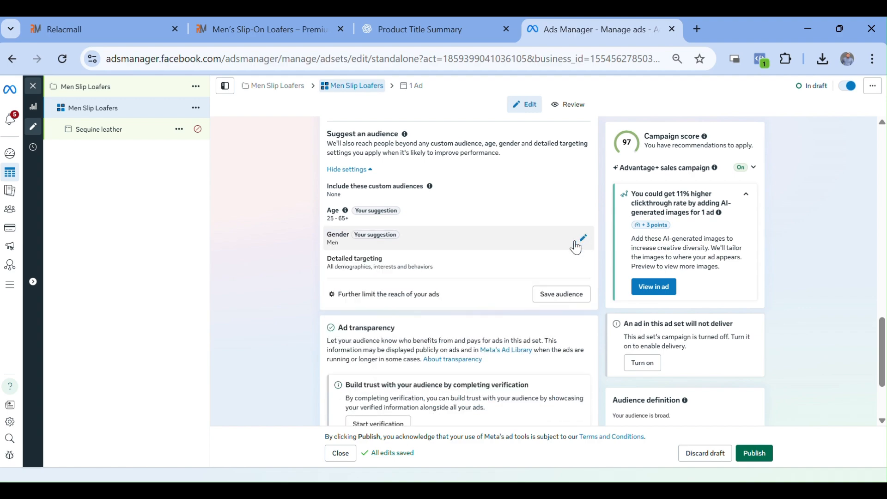
pyautogui.scroll(-3, 459, 255)
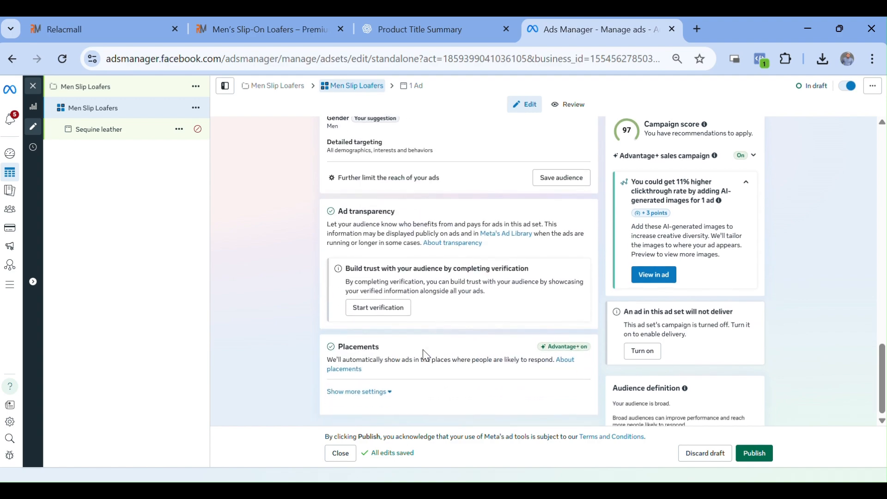
pyautogui.click(89, 134)
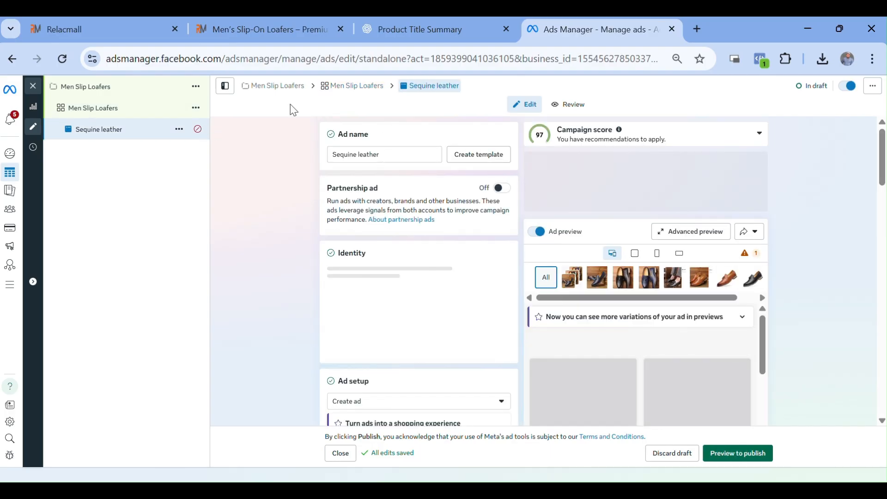
# - Paste 'Men Slip Loafers' over the ad name and scroll down to its ad creative
pyautogui.tripleClick(389, 154)
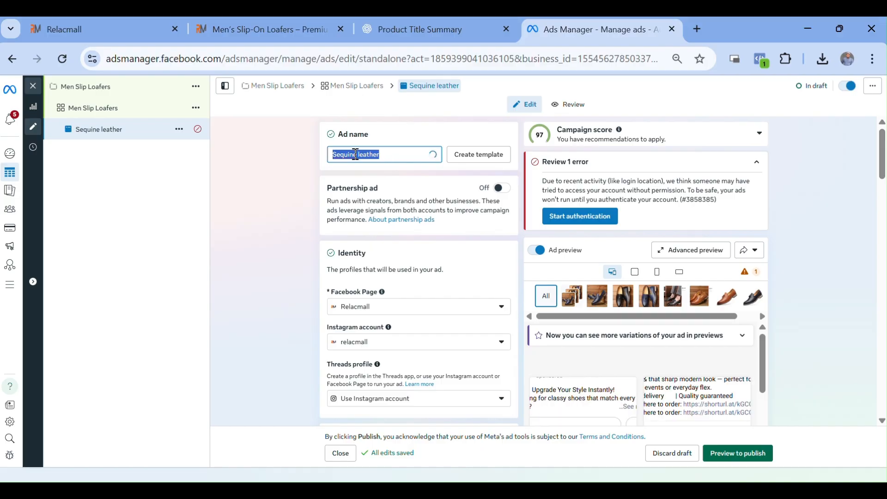
pyautogui.rightClick(388, 153)
pyautogui.click(384, 235)
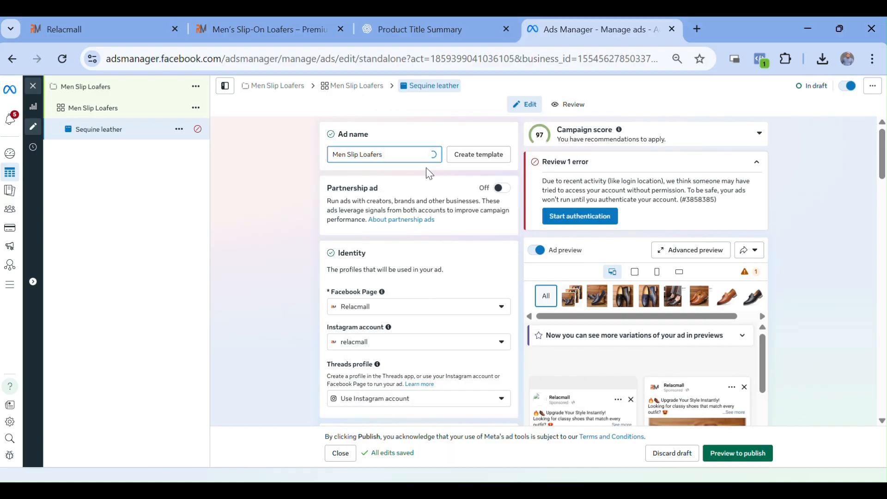
pyautogui.scroll(-1, 400, 232)
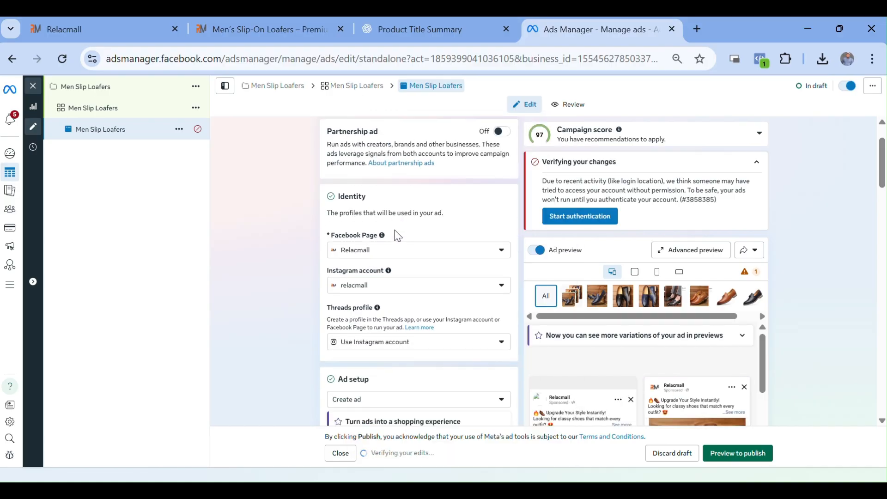
pyautogui.scroll(-2, 382, 267)
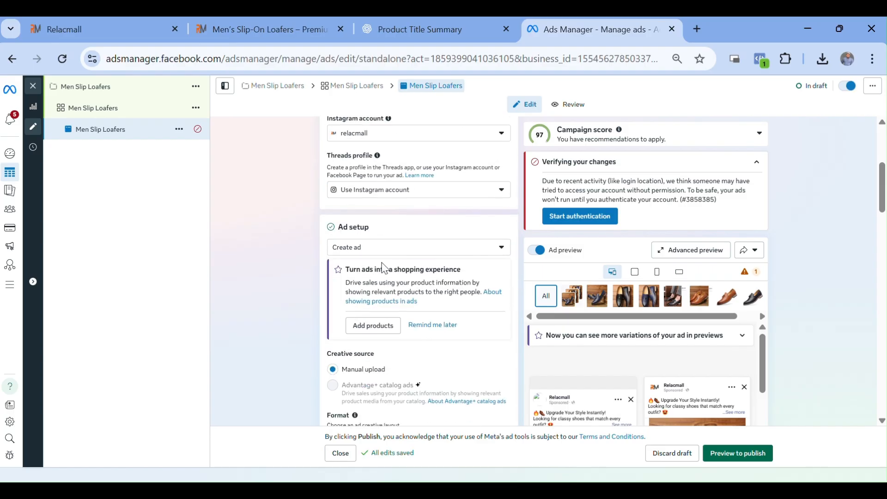
pyautogui.scroll(-3, 388, 259)
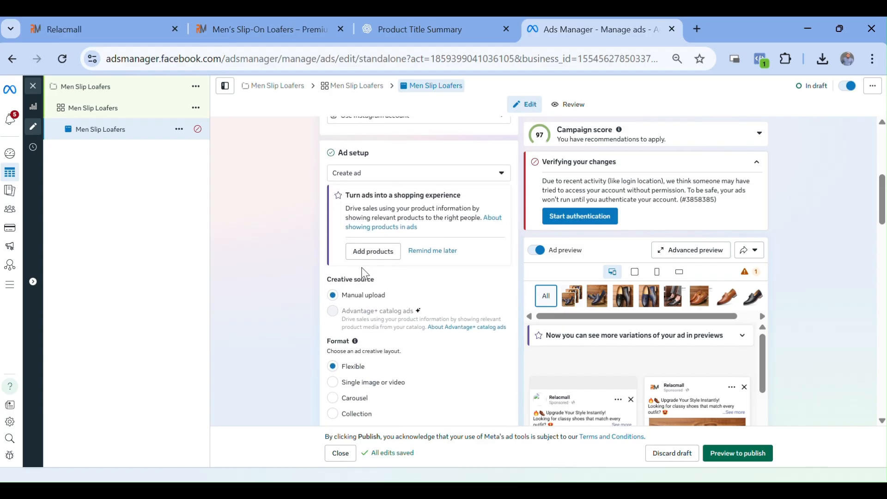
pyautogui.scroll(-3, 369, 259)
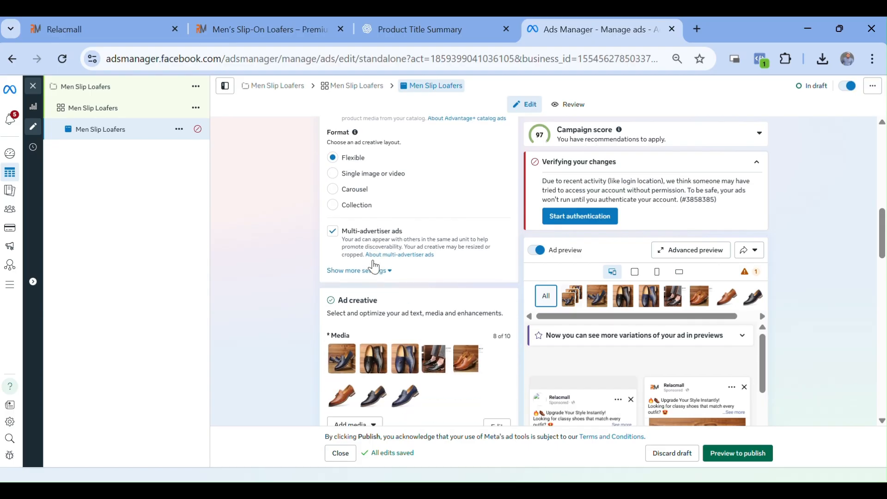
# - Delete the old loafer thumbnails from Media until 0 of 10 remain, then choose Add images
pyautogui.click(405, 261)
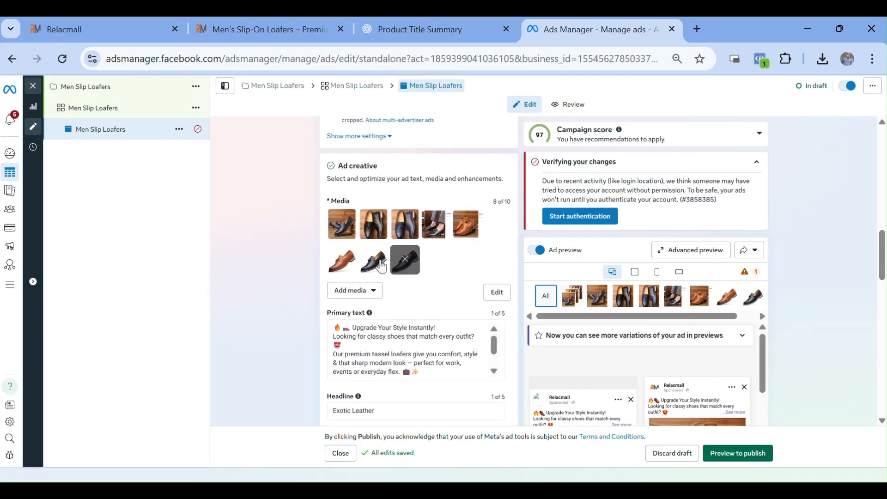
pyautogui.click(342, 257)
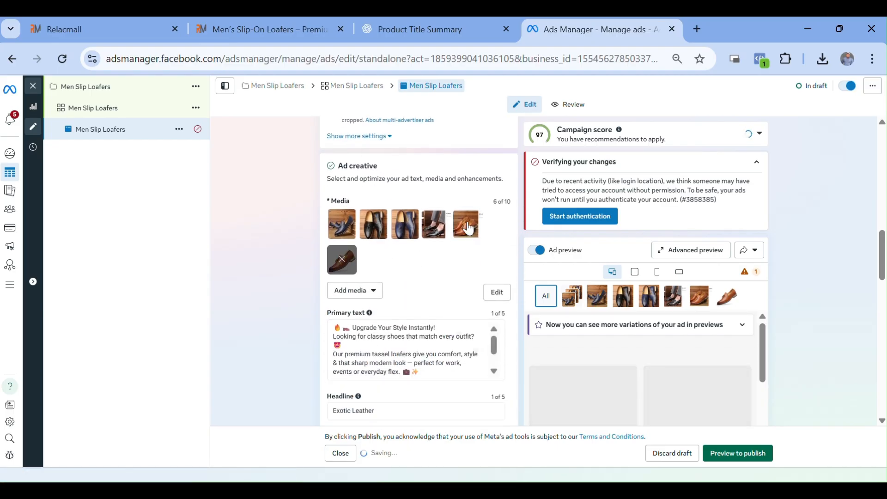
pyautogui.click(466, 225)
pyautogui.click(436, 224)
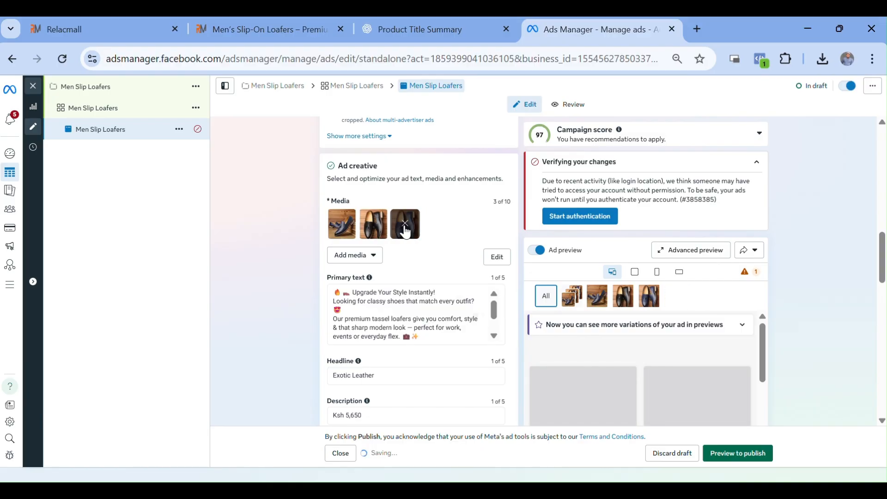
pyautogui.click(405, 224)
pyautogui.click(374, 225)
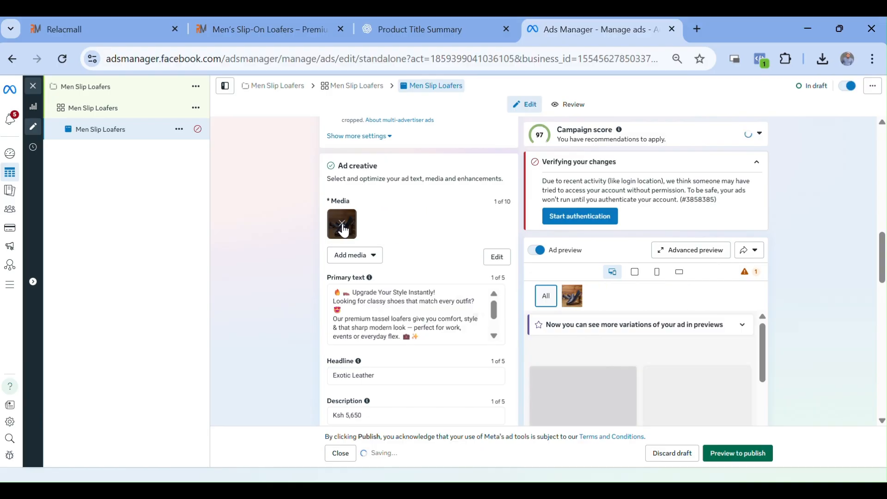
pyautogui.click(342, 224)
pyautogui.click(365, 217)
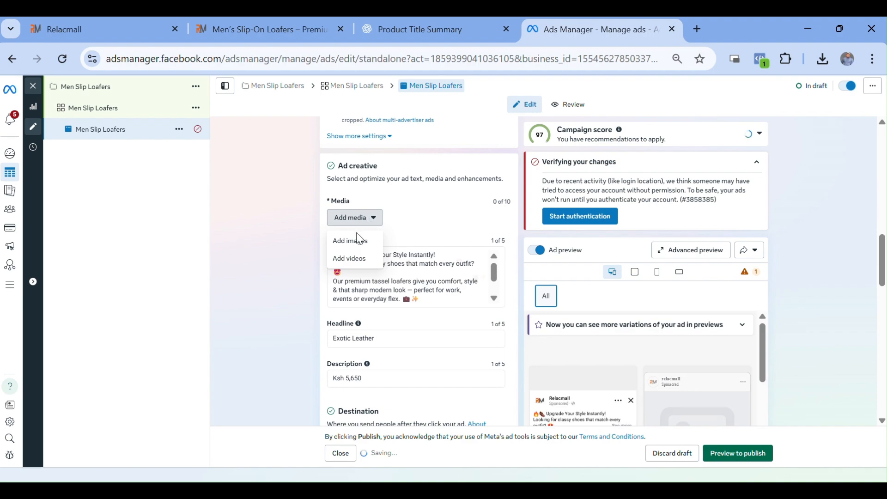
pyautogui.click(354, 239)
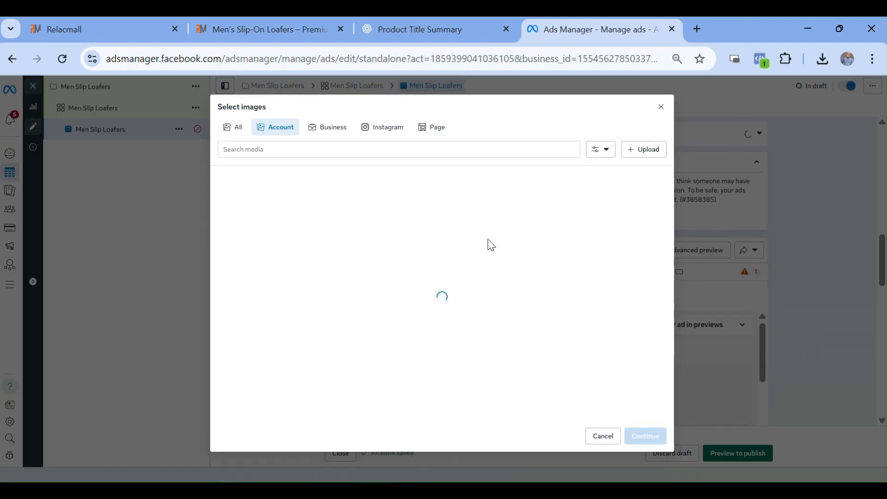
# - Upload image '1' and the 914x1024 WhatsApp image from Downloads into the library
pyautogui.click(649, 150)
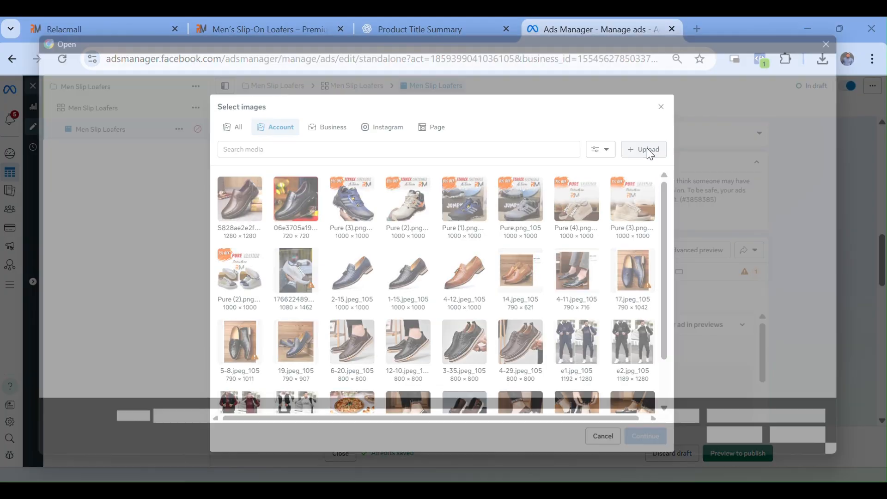
pyautogui.click(187, 137)
pyautogui.click(764, 459)
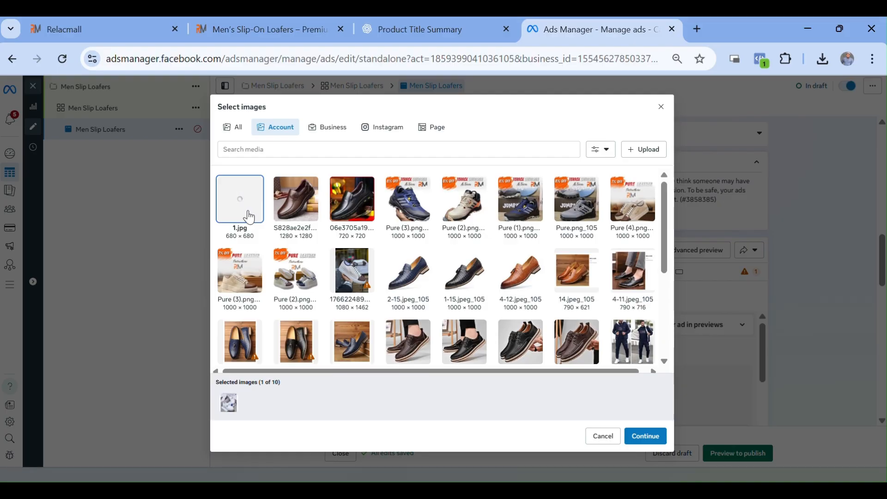
pyautogui.click(647, 150)
pyautogui.click(387, 133)
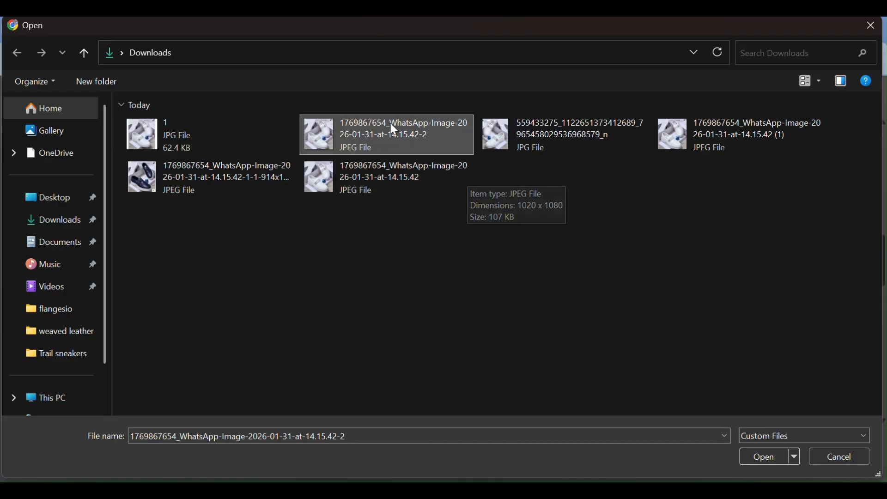
pyautogui.click(212, 182)
pyautogui.click(773, 456)
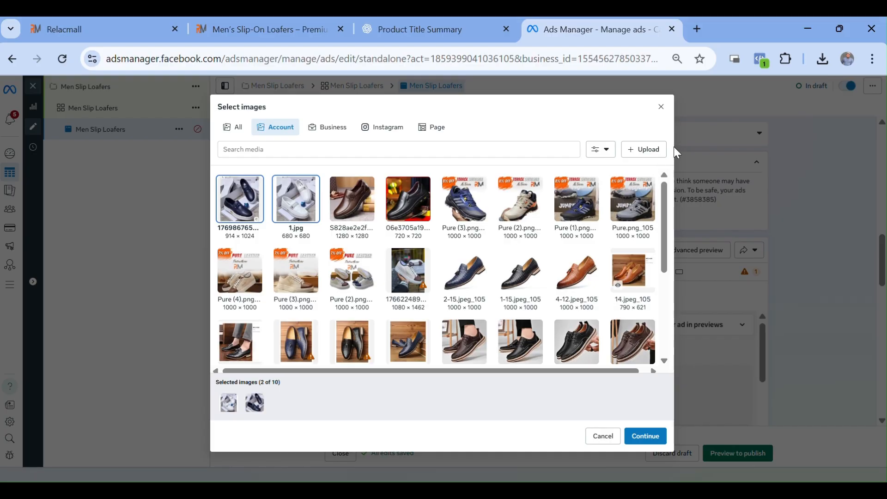
# - Upload the long-numbered JPG and a duplicate WhatsApp loafer photo, bringing selection to 4 of 10
pyautogui.click(643, 151)
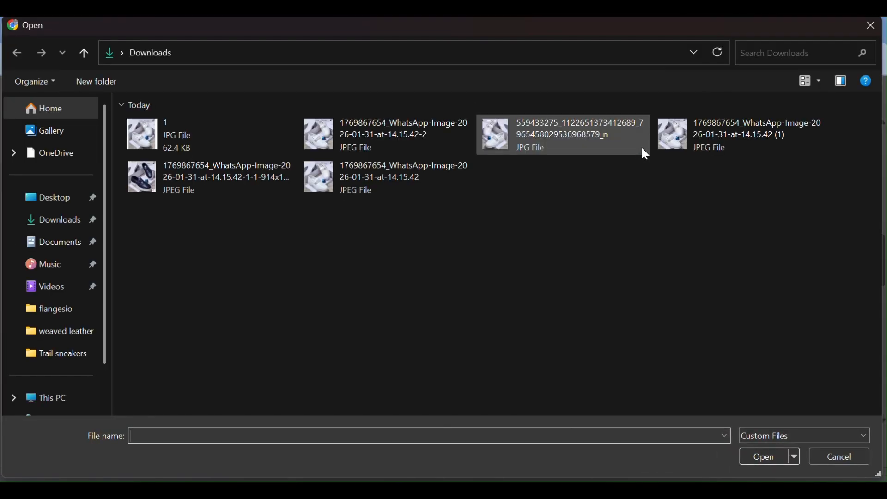
pyautogui.click(500, 138)
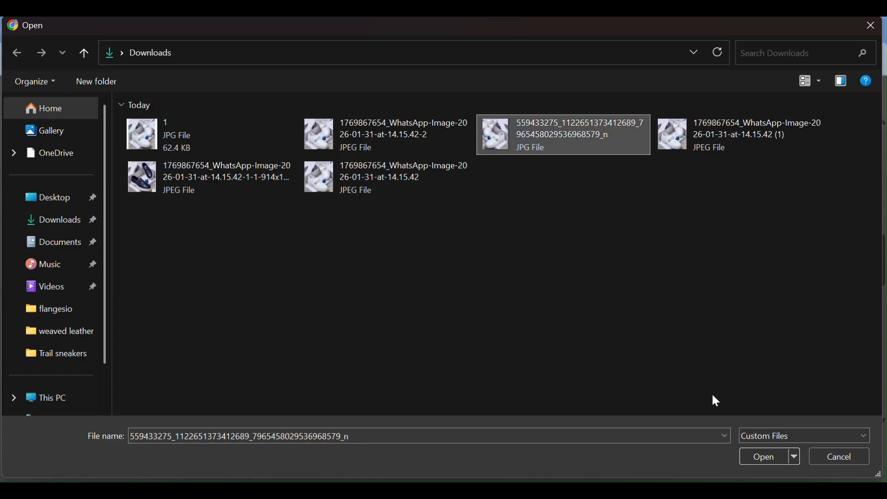
pyautogui.click(748, 457)
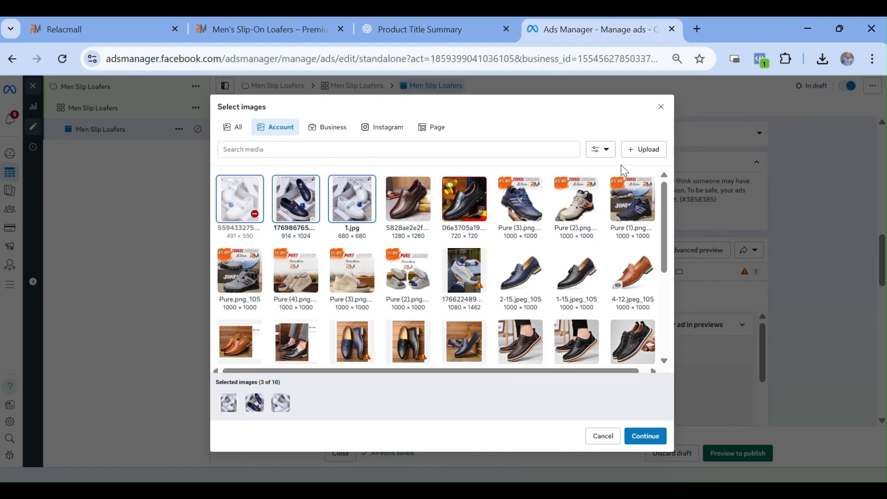
pyautogui.click(641, 149)
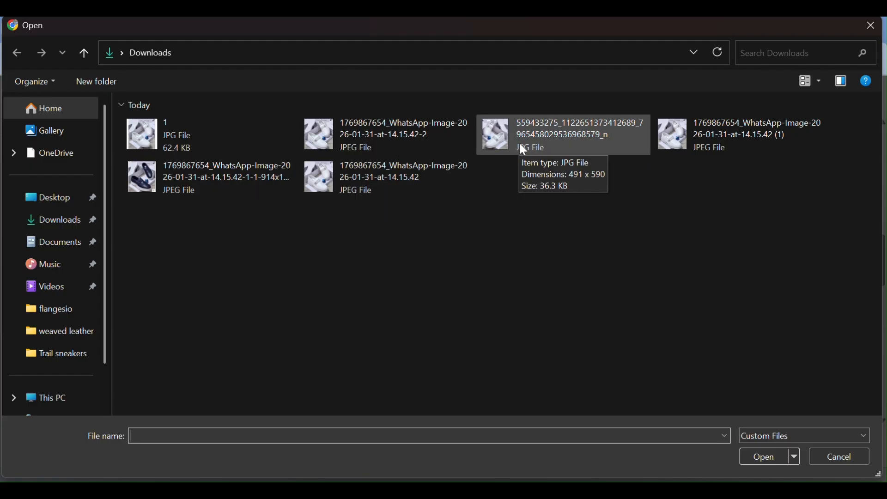
pyautogui.click(697, 147)
pyautogui.click(766, 452)
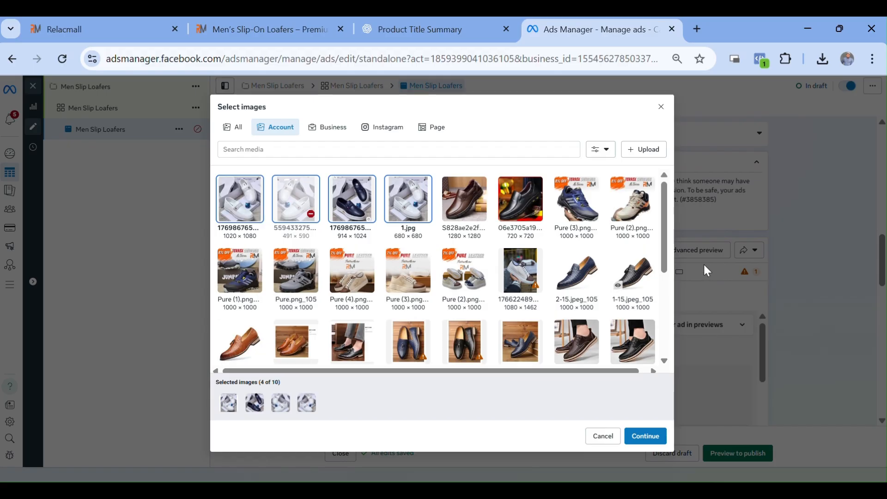
# - Add the four selected images to Media and remove the too-small one, leaving 3 of 10
pyautogui.click(645, 436)
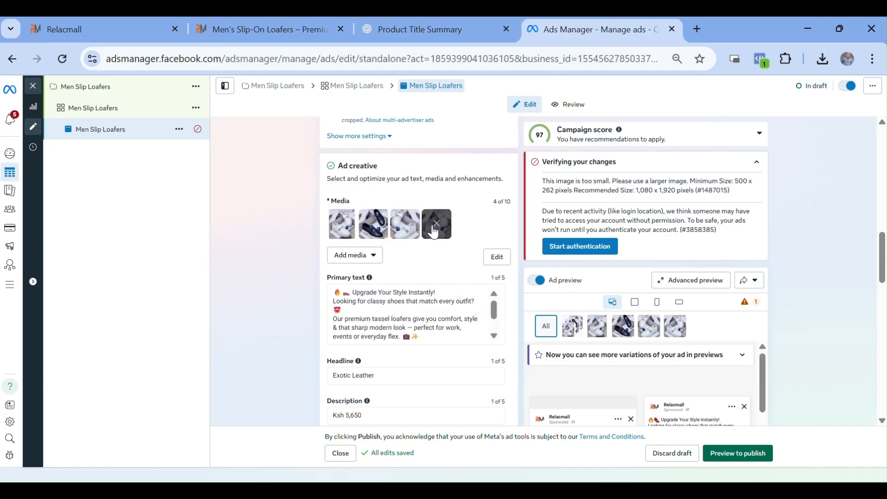
pyautogui.click(405, 224)
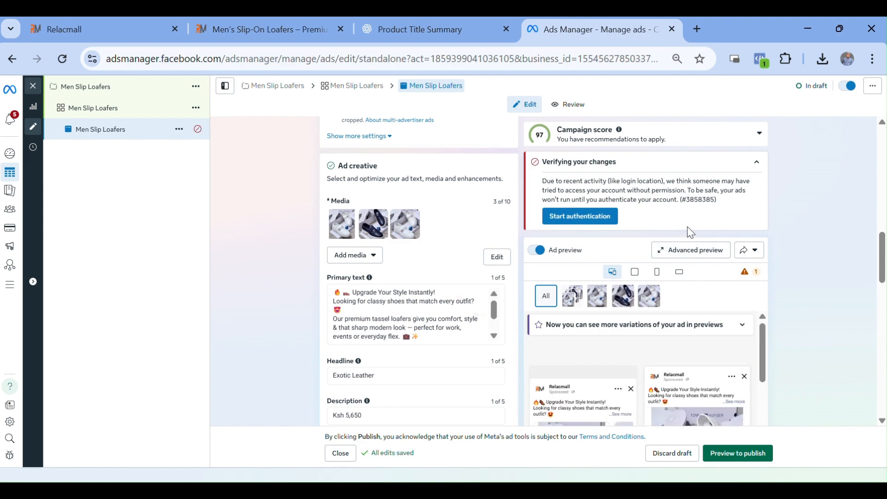
# - Start authentication, have a code emailed, enter and submit the confirmation code, then finish
pyautogui.click(580, 217)
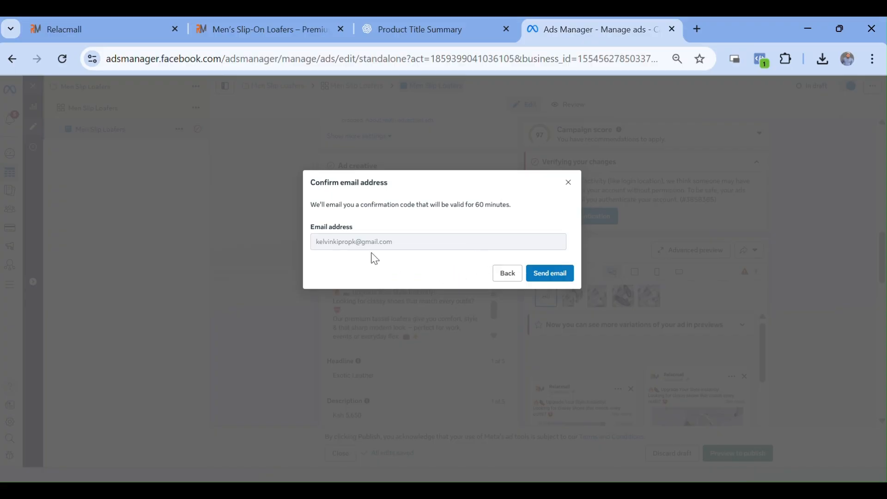
pyautogui.click(544, 273)
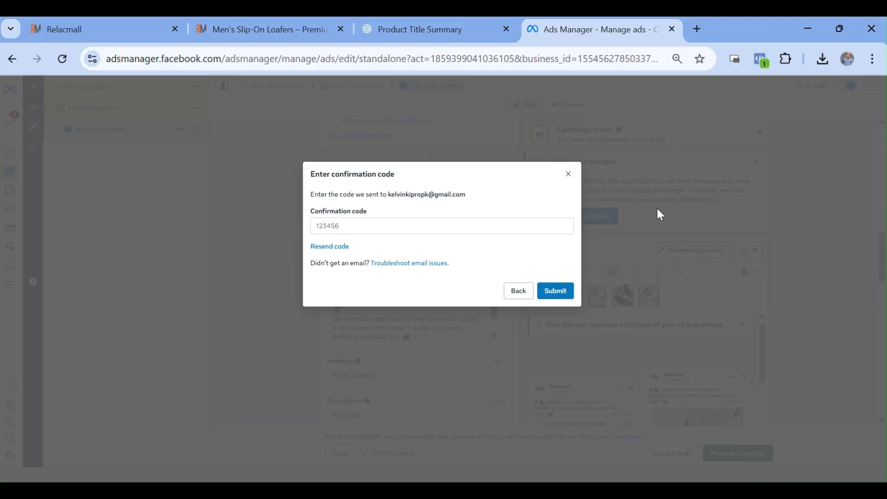
pyautogui.click(354, 228)
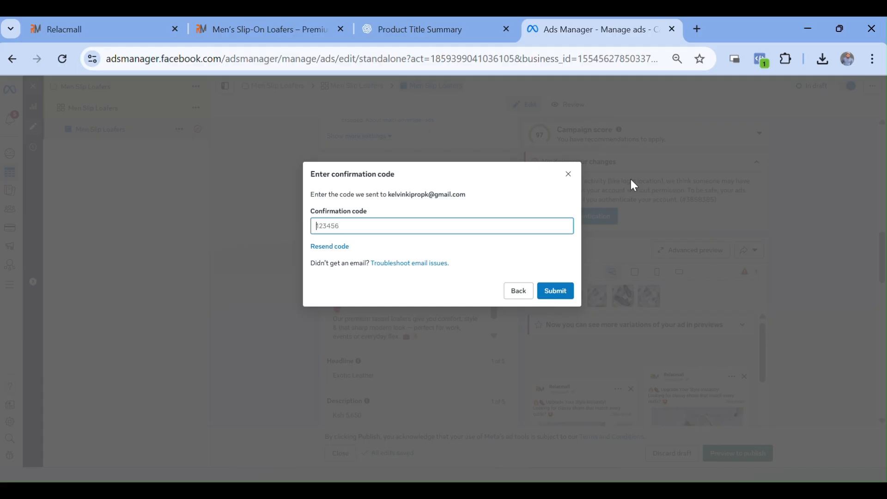
pyautogui.click(555, 295)
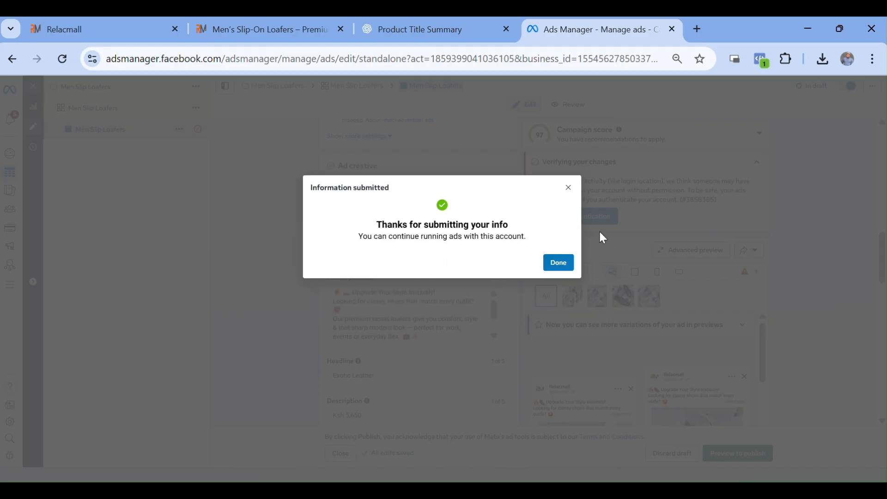
pyautogui.click(553, 272)
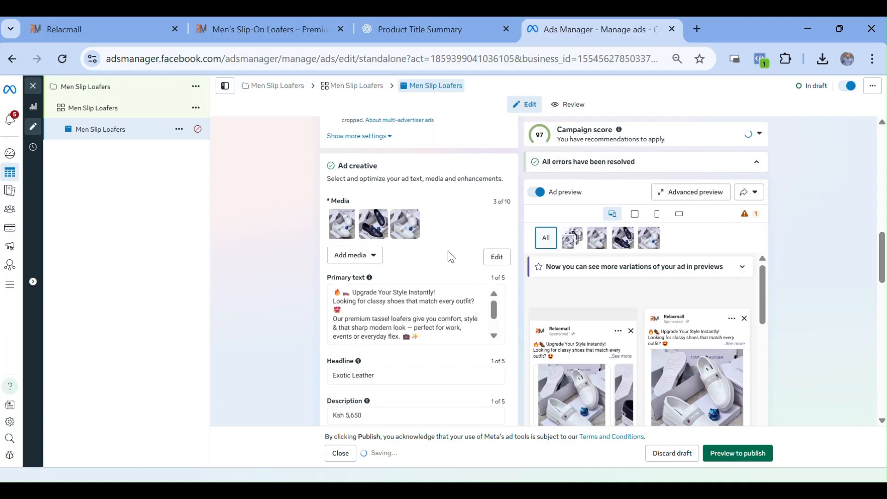
pyautogui.scroll(-1, 400, 244)
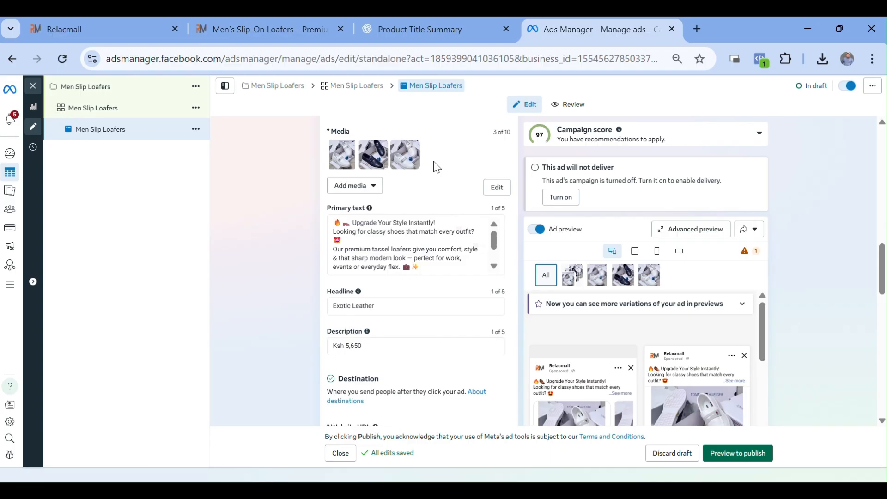
pyautogui.scroll(3, 439, 254)
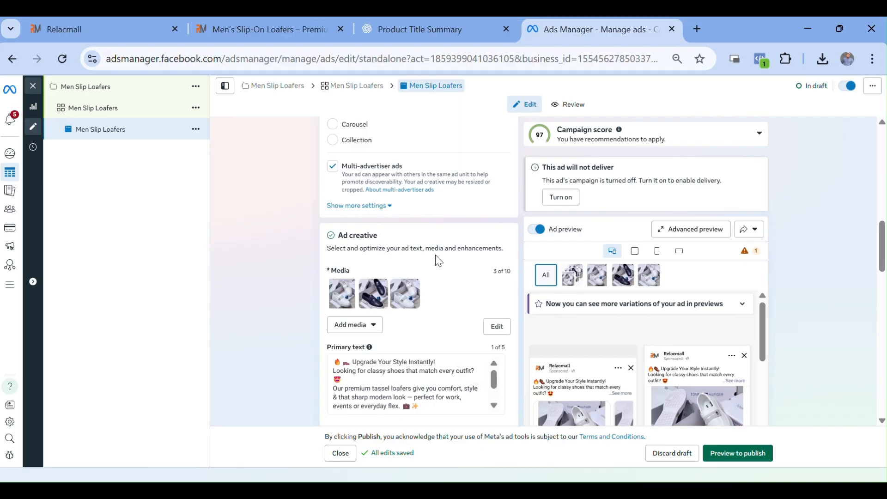
pyautogui.scroll(-4, 437, 307)
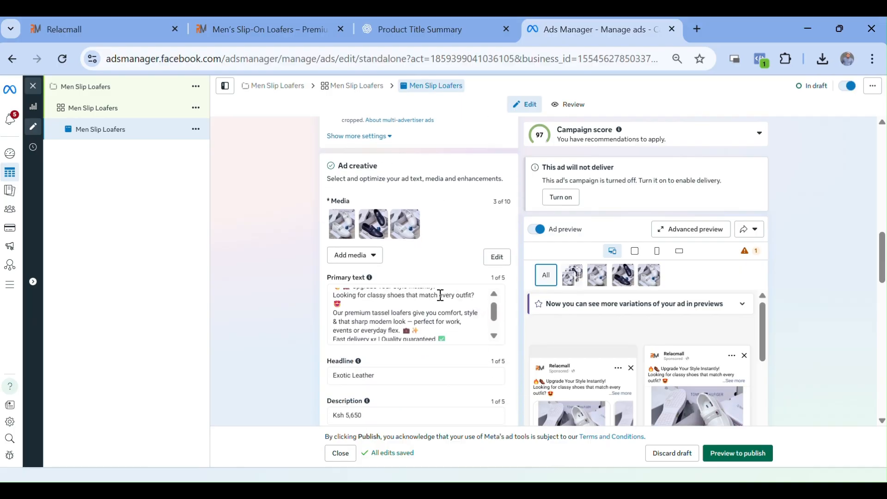
pyautogui.scroll(2, 436, 307)
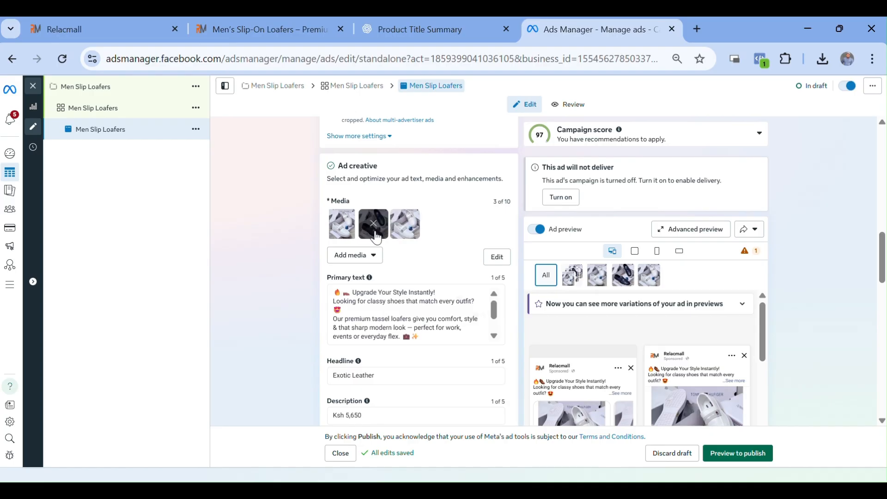
pyautogui.click(412, 332)
pyautogui.tripleClick(425, 337)
pyautogui.click(426, 307)
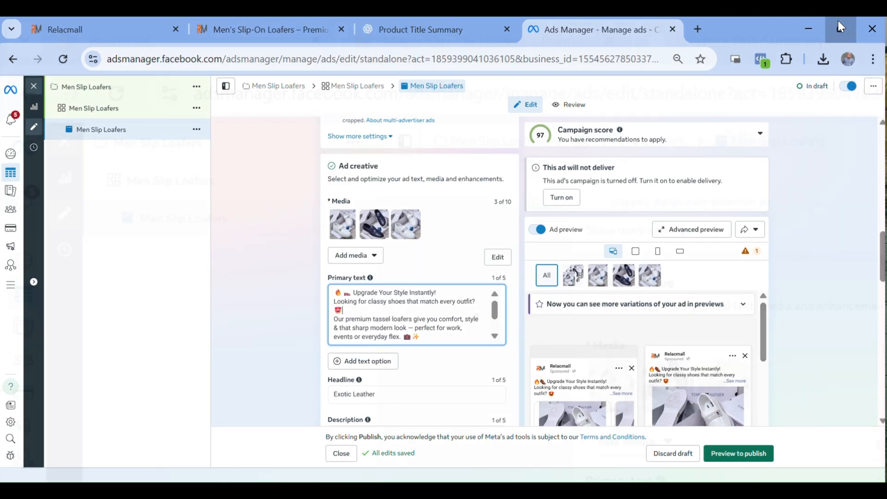
# - In ChatGPT, ask for Facebook ad primary text with emojis, ignoring coloring
pyautogui.click(839, 25)
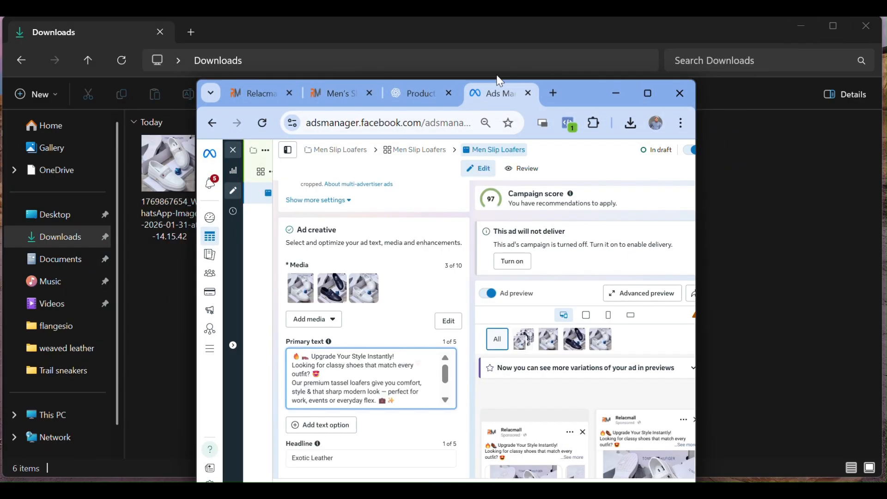
pyautogui.click(428, 94)
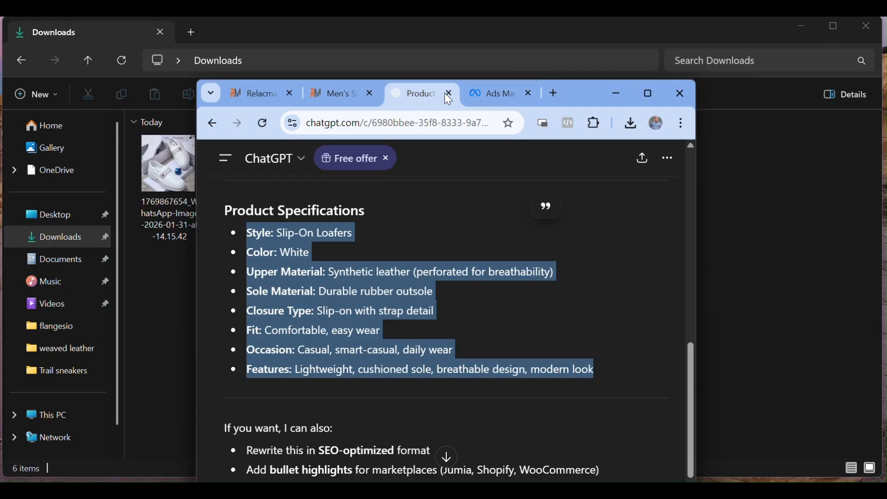
pyautogui.click(650, 94)
pyautogui.scroll(-3, 396, 303)
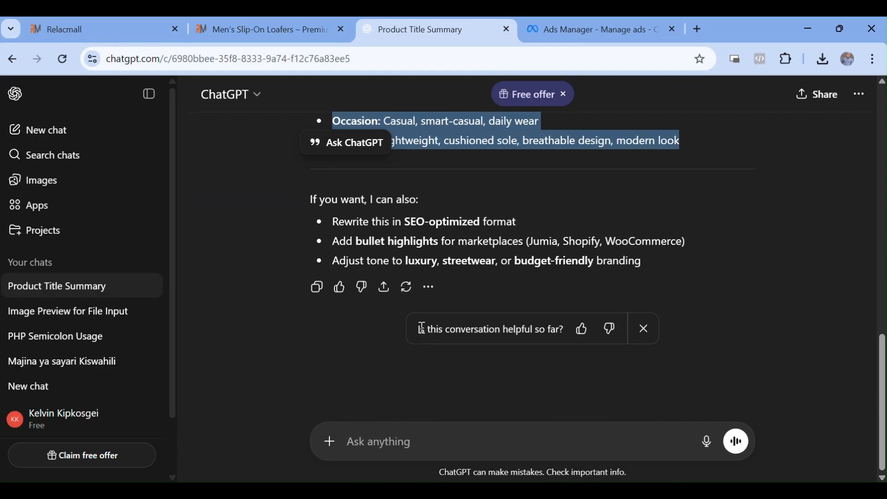
pyautogui.click(371, 452)
pyautogui.write('Gi')
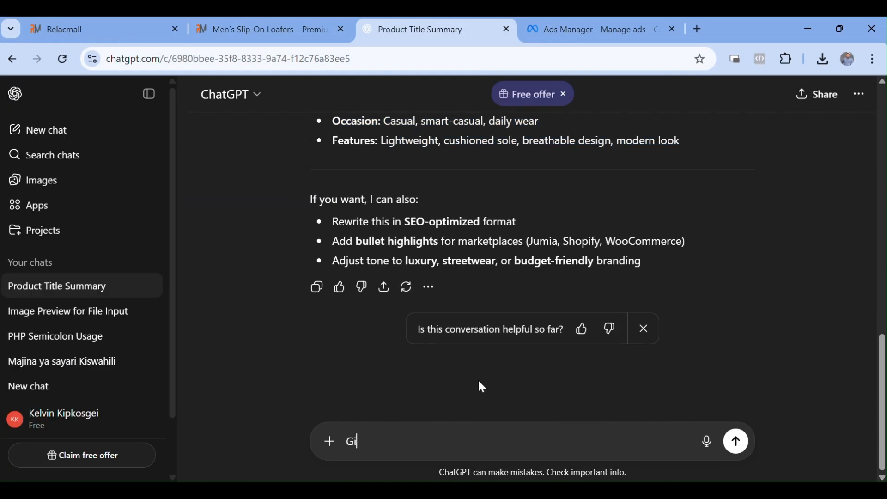
pyautogui.write('ve me the primary text')
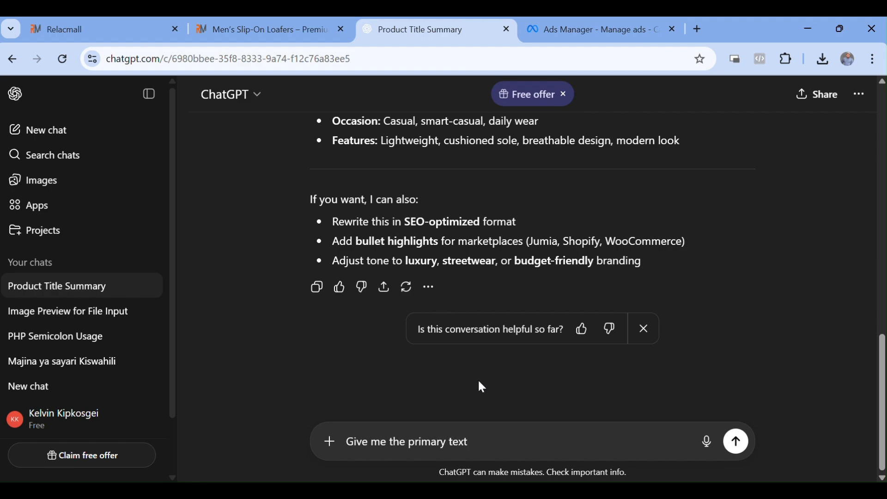
pyautogui.write(' to use in fb ad use ')
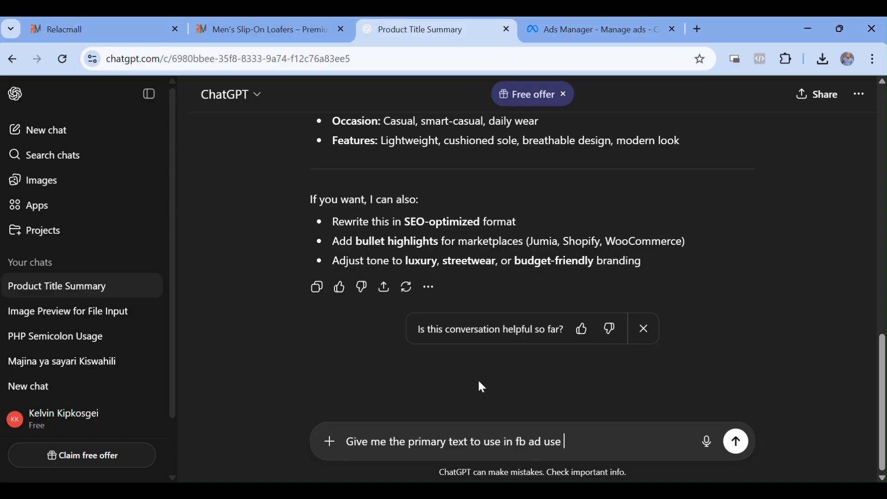
pyautogui.write('emojis where neces')
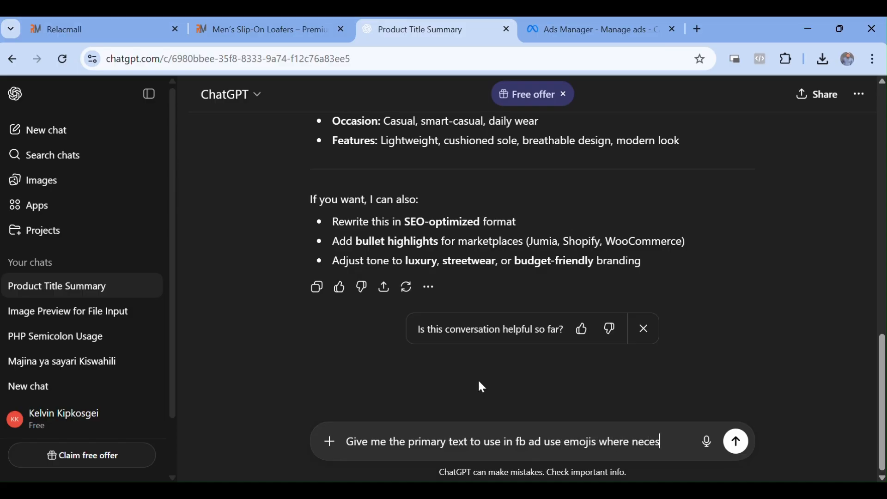
pyautogui.write('sary')
pyautogui.write(' ig')
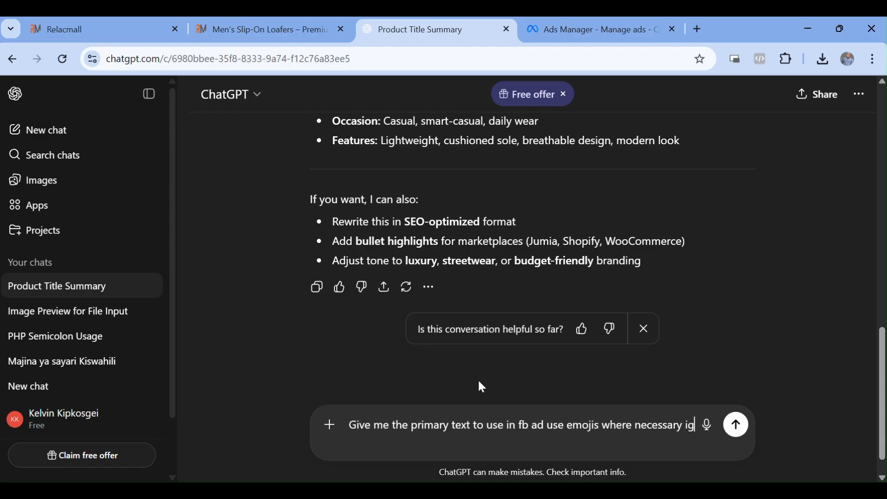
pyautogui.write('nore coloring')
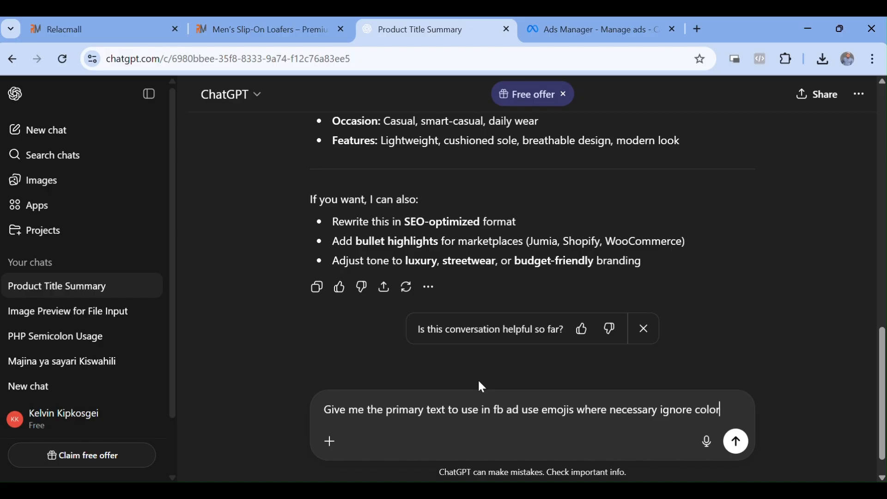
pyautogui.press('Return')
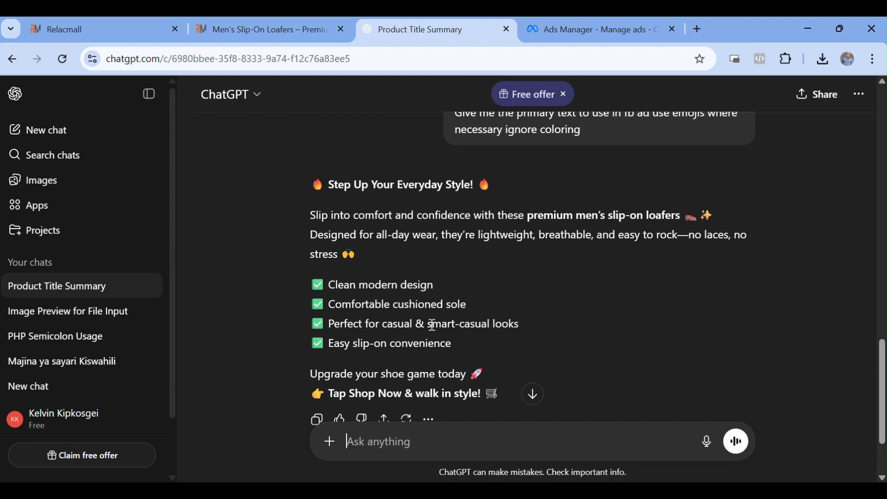
# - Copy ChatGPT's whole ad-text reply and return to the Ads Manager editor
pyautogui.scroll(-2, 432, 324)
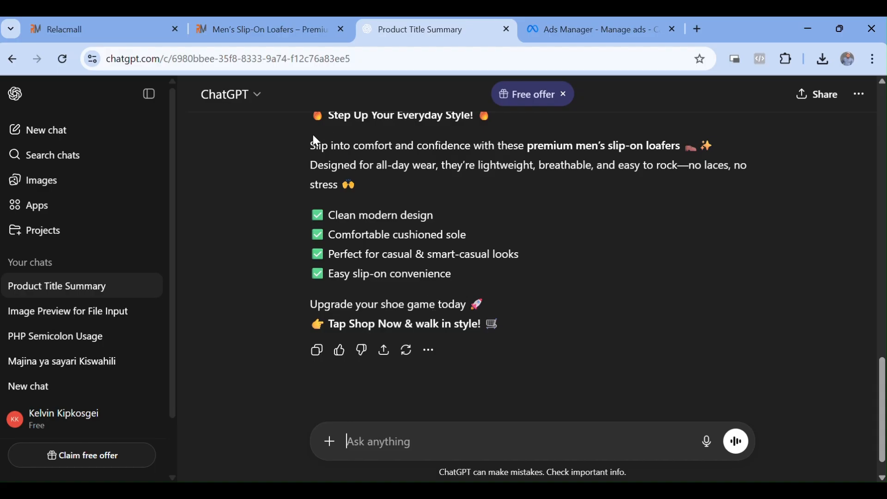
pyautogui.moveTo(314, 113); pyautogui.dragTo(505, 325)
pyautogui.rightClick(400, 242)
pyautogui.click(402, 248)
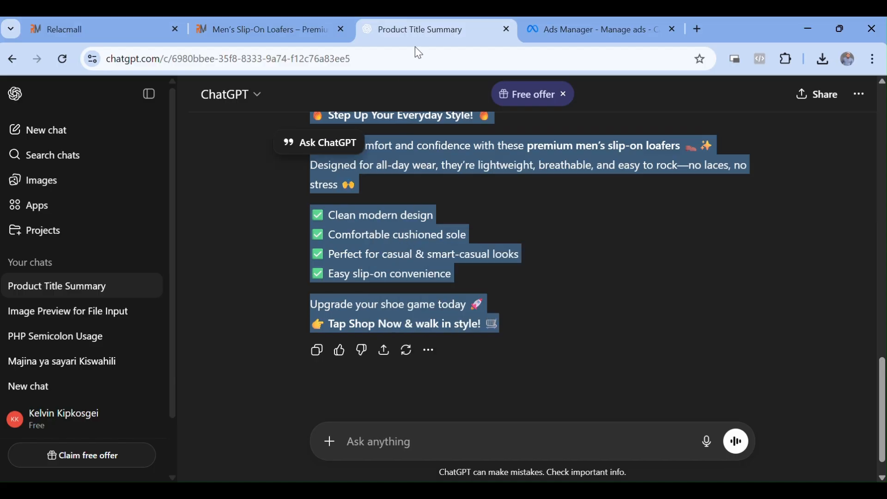
pyautogui.click(573, 28)
# - Replace the old primary text with the pasted ChatGPT loafer copy
pyautogui.doubleClick(400, 328)
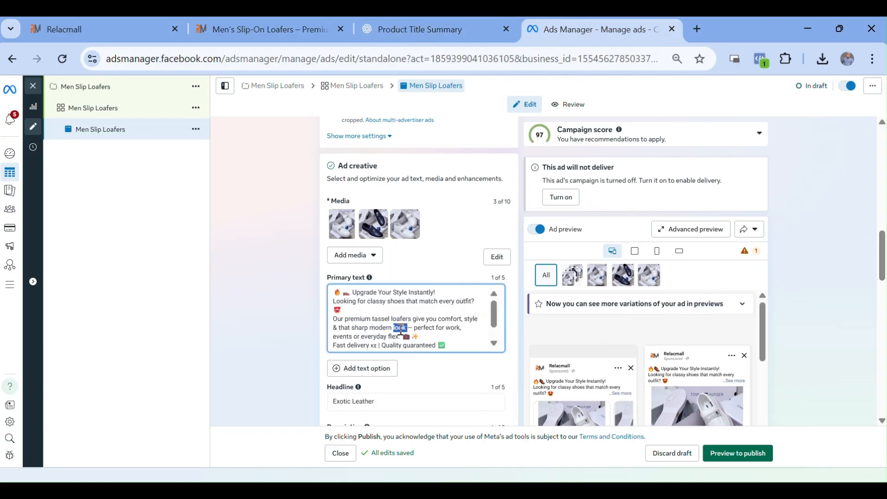
pyautogui.click(400, 331)
pyautogui.tripleClick(403, 300)
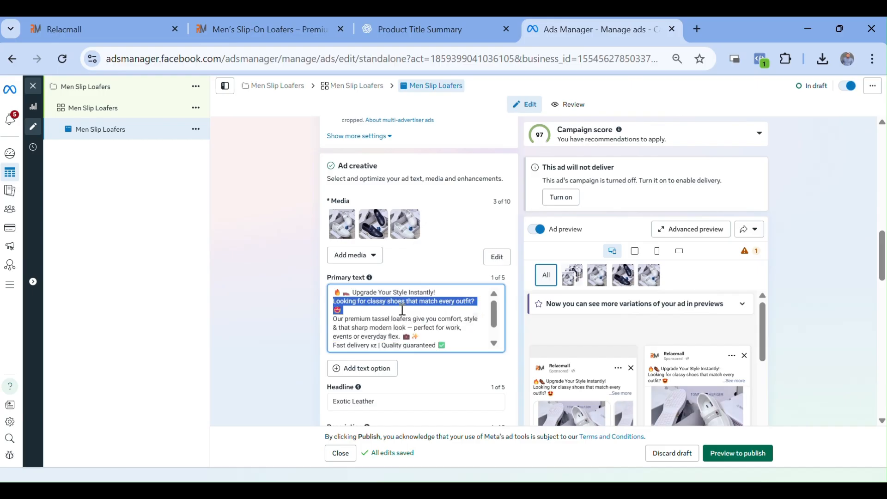
pyautogui.click(402, 307)
pyautogui.press('BackSpace')
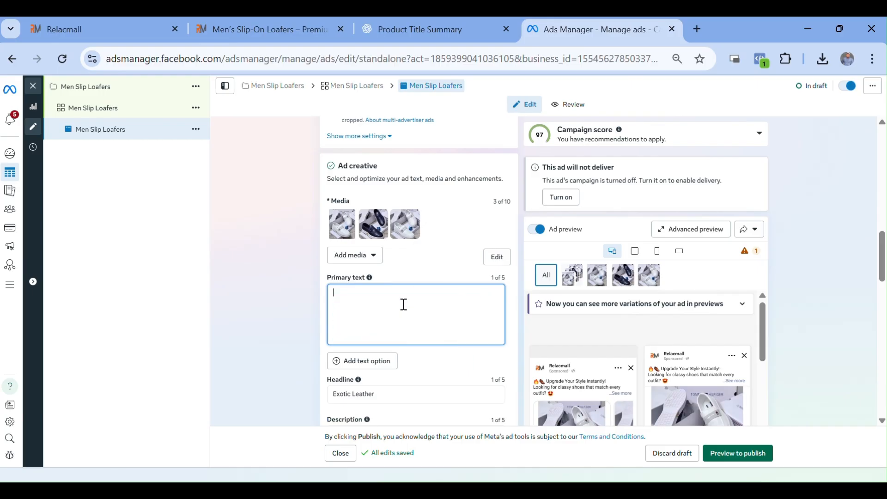
pyautogui.rightClick(342, 294)
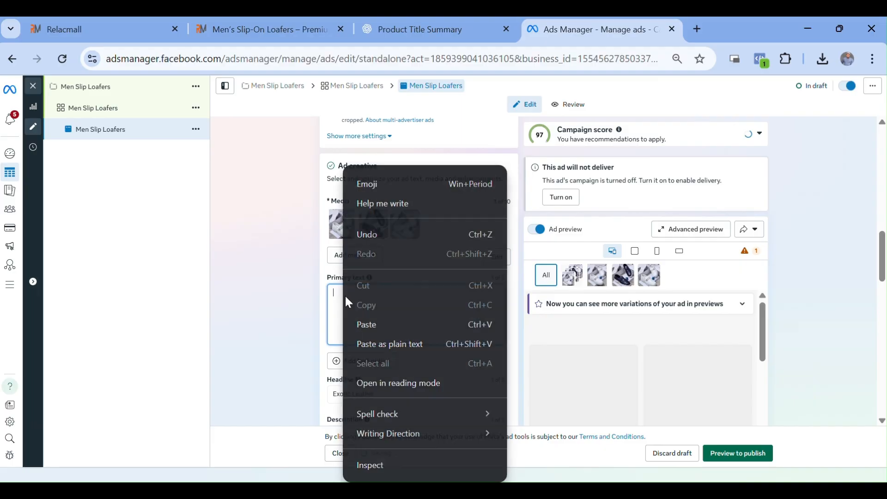
pyautogui.click(368, 325)
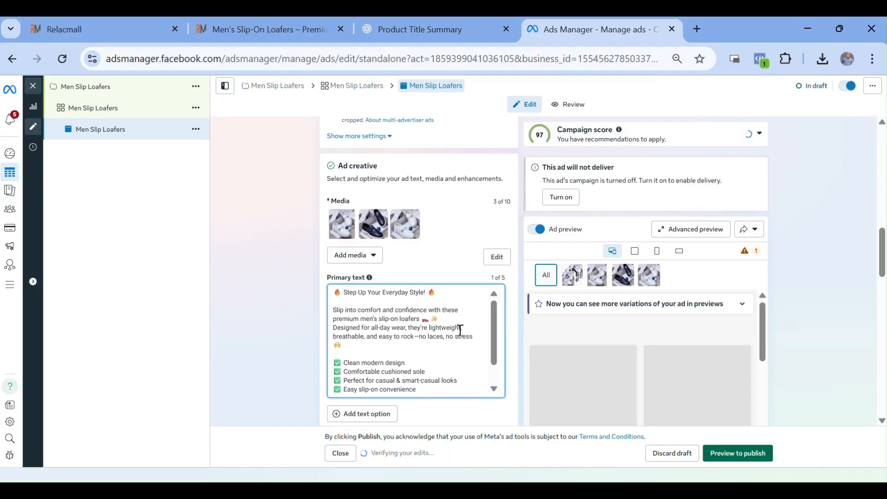
# - Change 'Shop' to 'Order' so the closing line reads 'Tap Order Now & walk in style!'
pyautogui.scroll(-1, 454, 331)
pyautogui.scroll(-2, 454, 332)
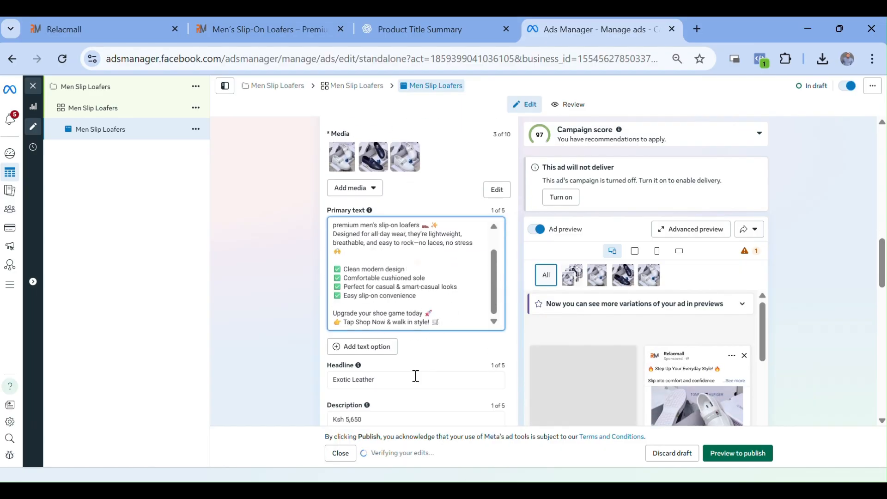
pyautogui.click(385, 320)
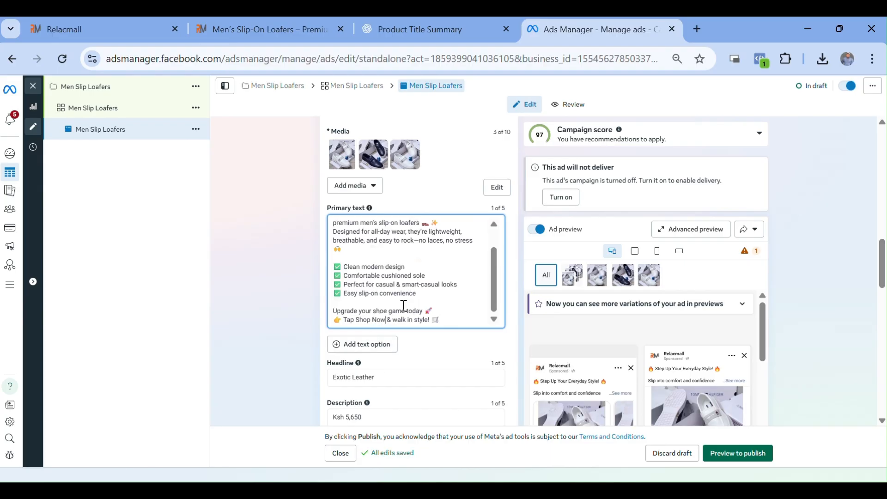
pyautogui.press('BackSpace')
pyautogui.press('BackSpace')
pyautogui.press('BackSpace')
pyautogui.press('BackSpace')
pyautogui.write('Order')
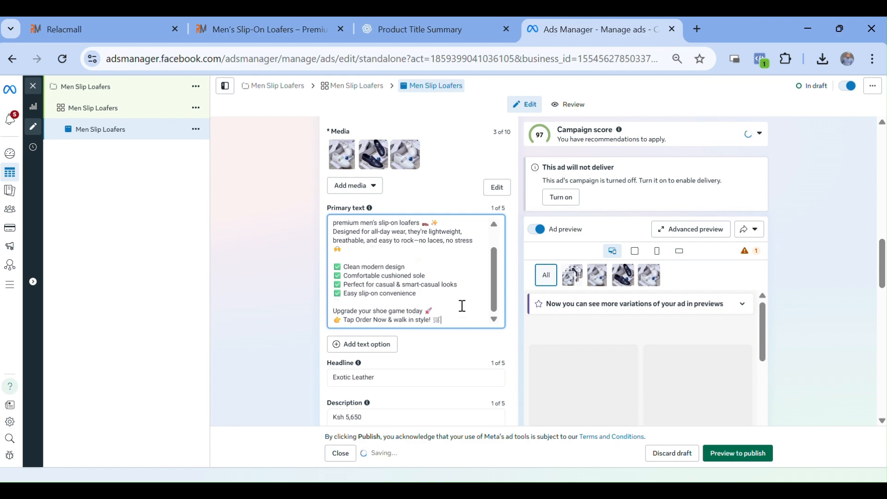
pyautogui.scroll(-3, 462, 307)
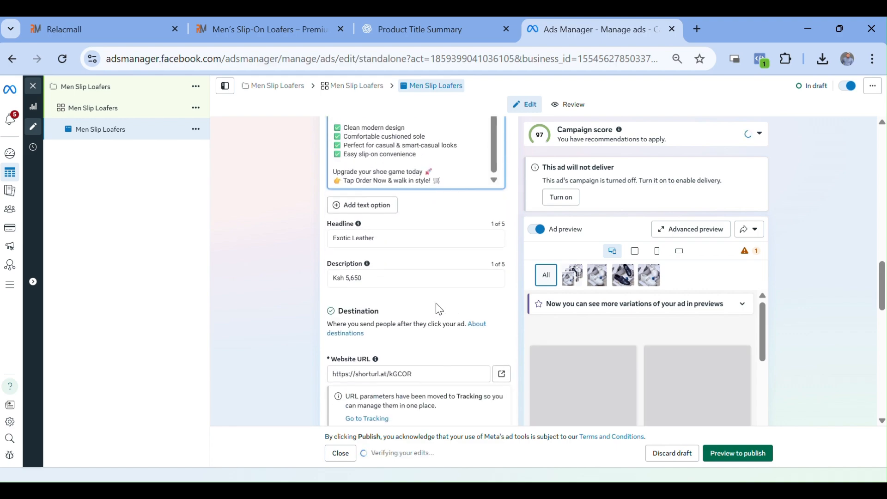
pyautogui.tripleClick(380, 237)
# - Check the landing page discount, then overwrite the Exotic Leather headline with '11% OFF'
pyautogui.click(261, 29)
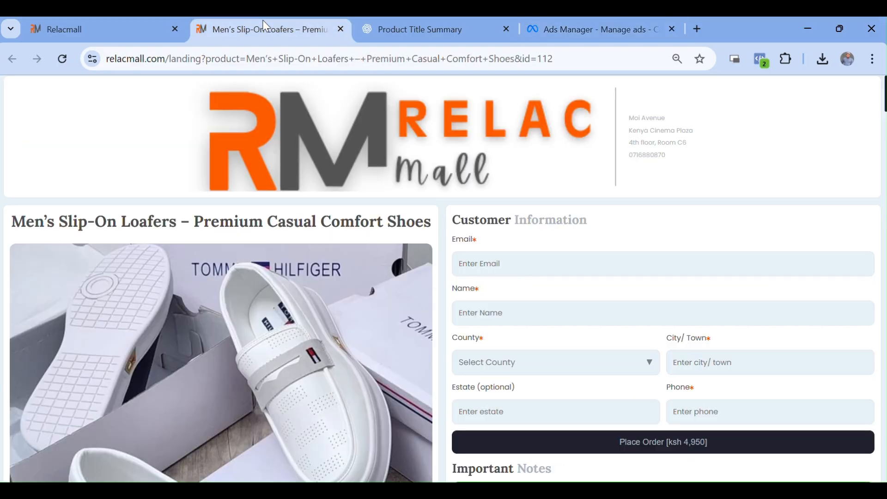
pyautogui.scroll(-8, 165, 320)
pyautogui.scroll(-10, 165, 327)
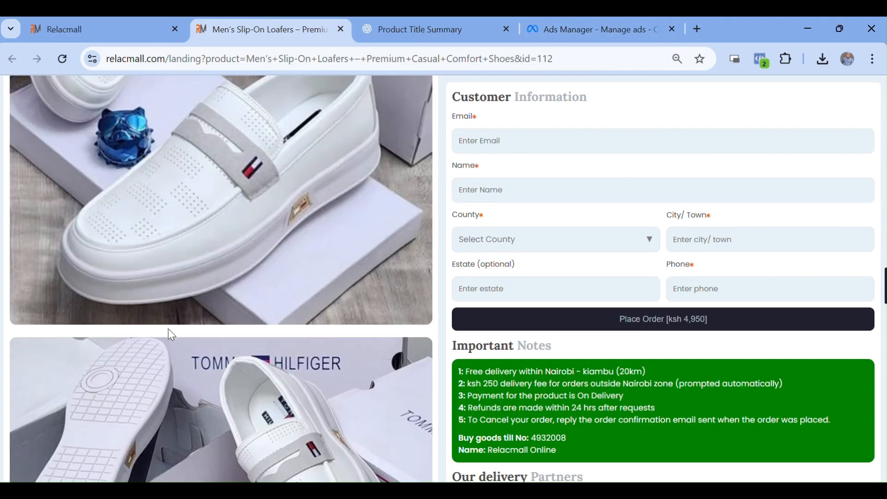
pyautogui.scroll(7, 169, 335)
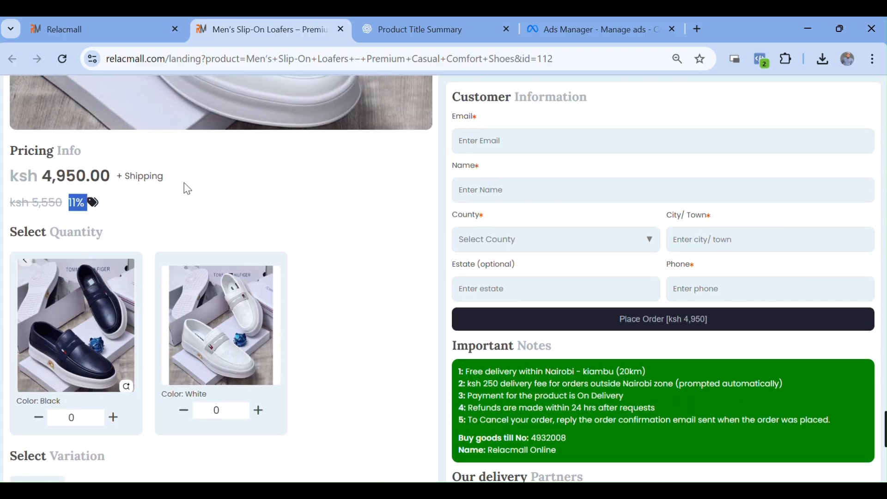
pyautogui.click(596, 29)
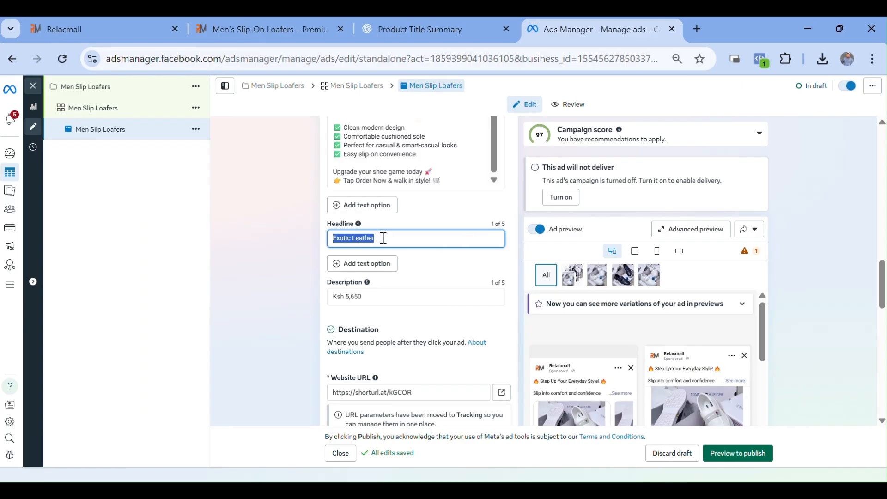
pyautogui.write('11')
pyautogui.write('OFF')
pyautogui.click(390, 220)
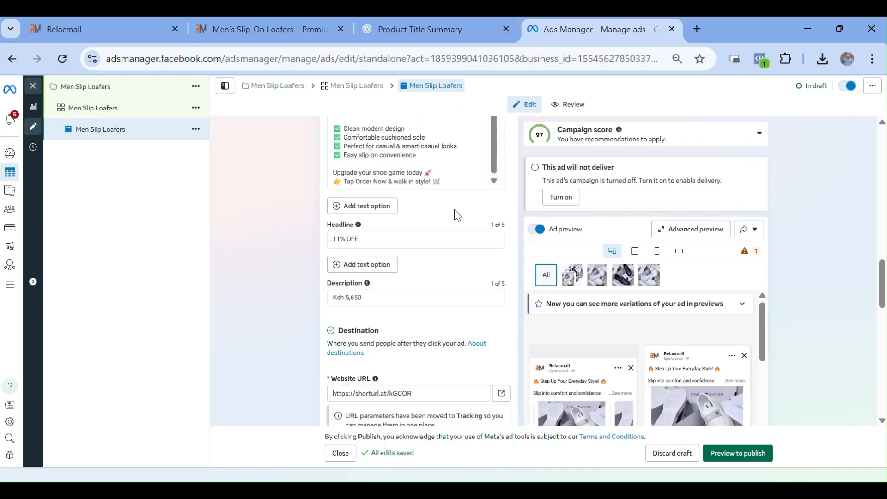
pyautogui.scroll(2, 456, 214)
pyautogui.scroll(-2, 433, 323)
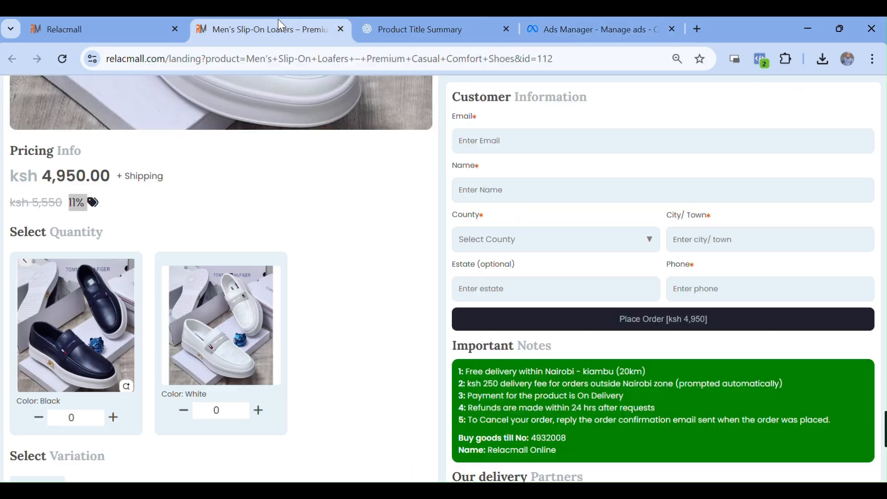
# - Recheck the landing page price and change the description from 'Ksh 5,650' to 'Ksh 4,950'
pyautogui.click(266, 29)
pyautogui.click(590, 31)
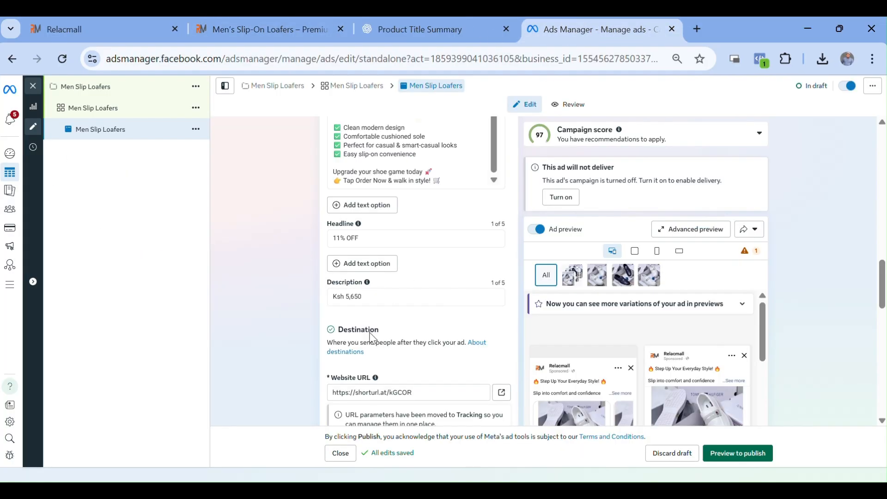
pyautogui.click(371, 296)
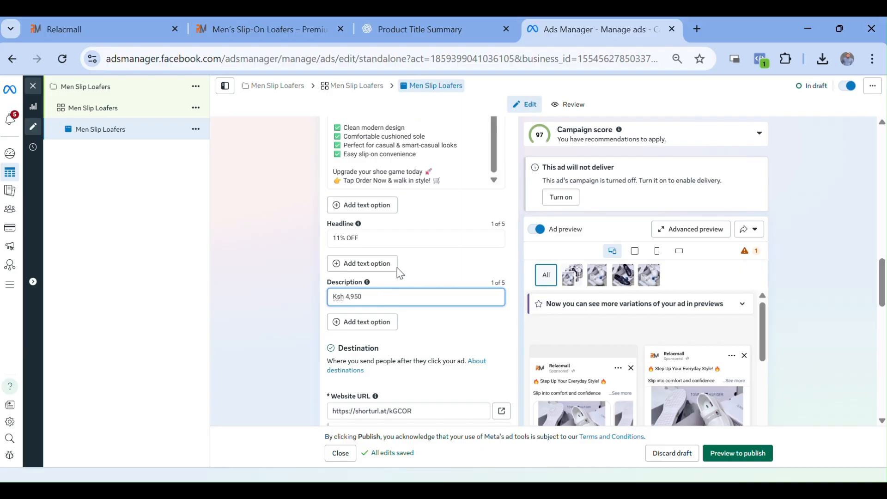
pyautogui.click(419, 282)
pyautogui.scroll(-3, 395, 332)
# - Copy the Relacmall Slip-On Loafers page URL from the address bar and open a new tab
pyautogui.click(210, 19)
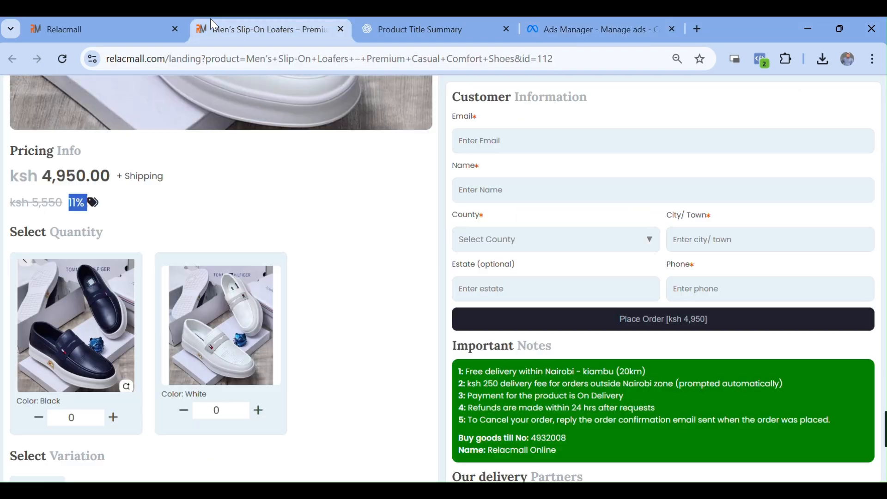
pyautogui.scroll(6, 197, 115)
pyautogui.scroll(10, 386, 174)
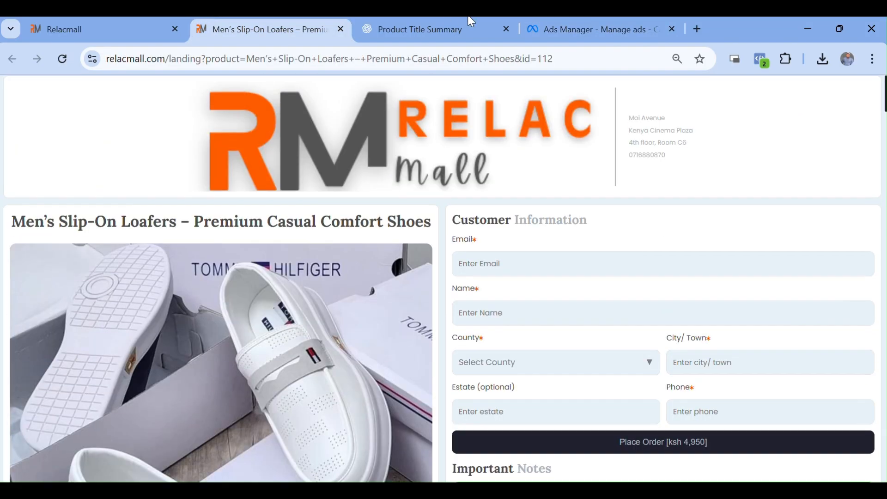
pyautogui.click(592, 62)
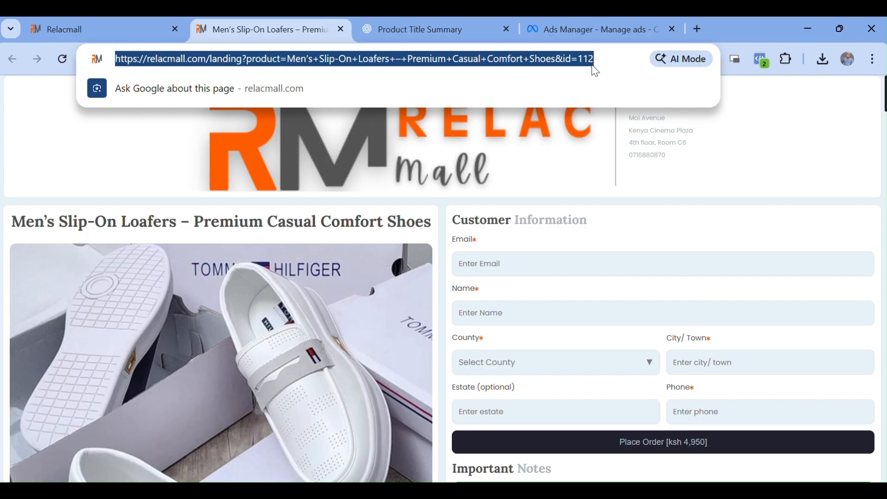
pyautogui.click(609, 63)
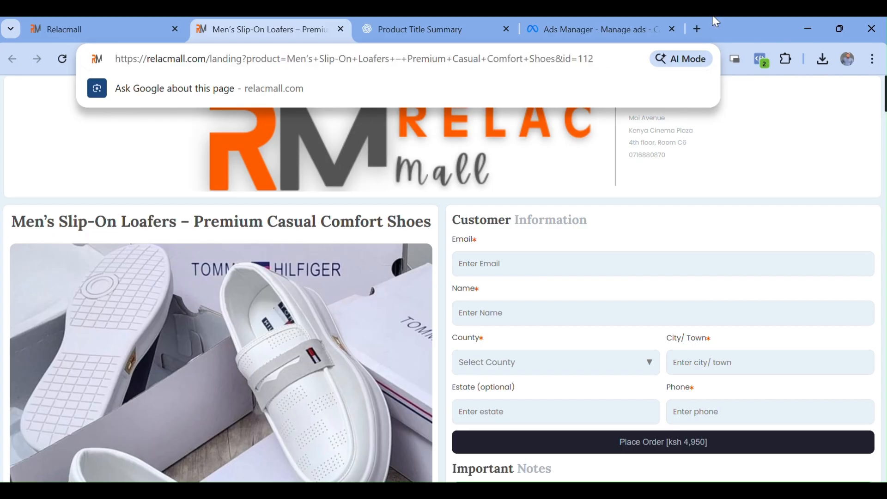
pyautogui.click(697, 29)
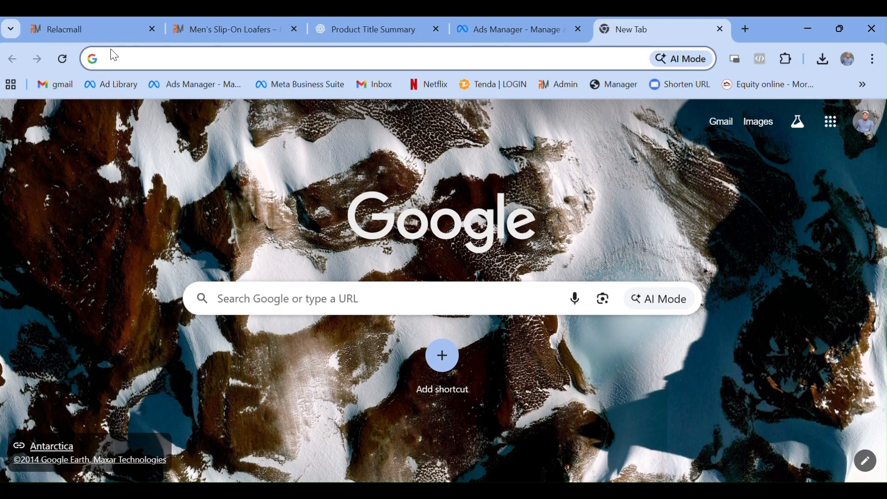
# - Open the Short URL by NameSilo link shortener site in a new tab
pyautogui.click(112, 52)
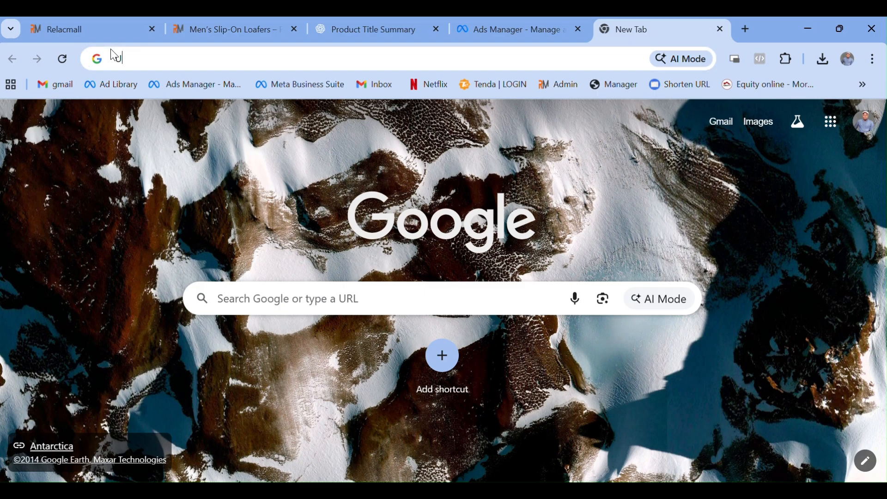
pyautogui.write('u')
pyautogui.press('BackSpace')
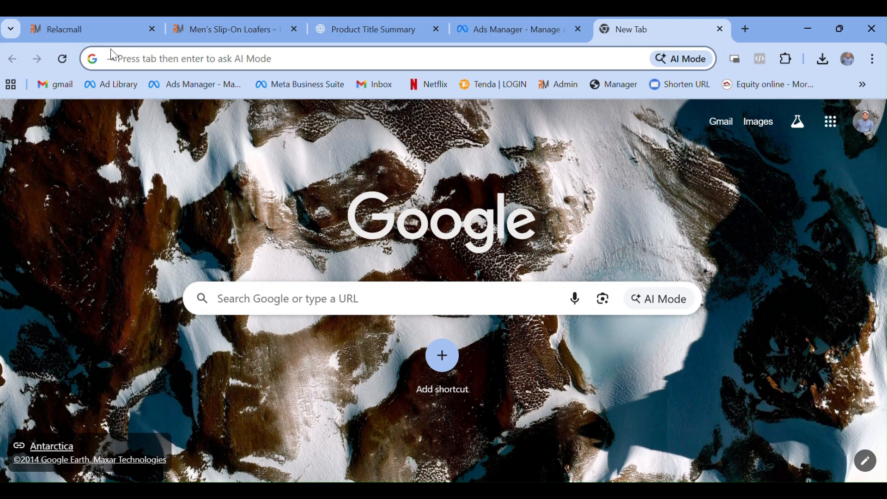
pyautogui.click(684, 85)
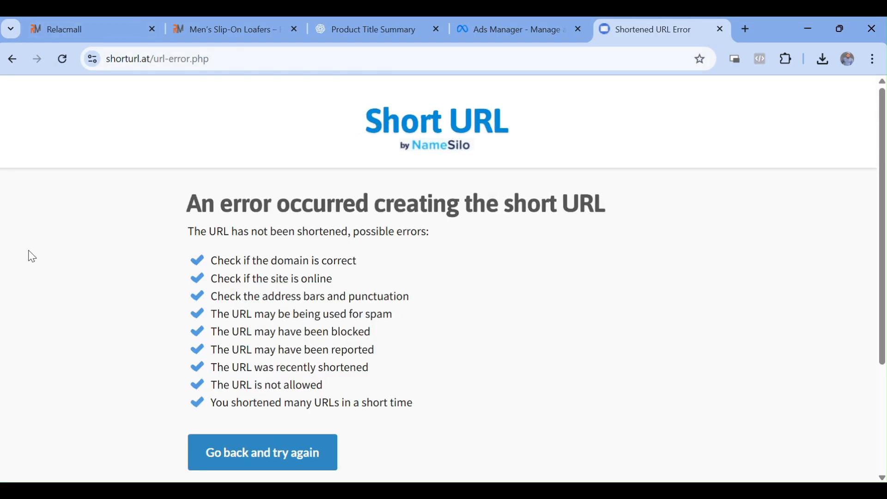
pyautogui.scroll(-3, 340, 376)
pyautogui.scroll(3, 346, 295)
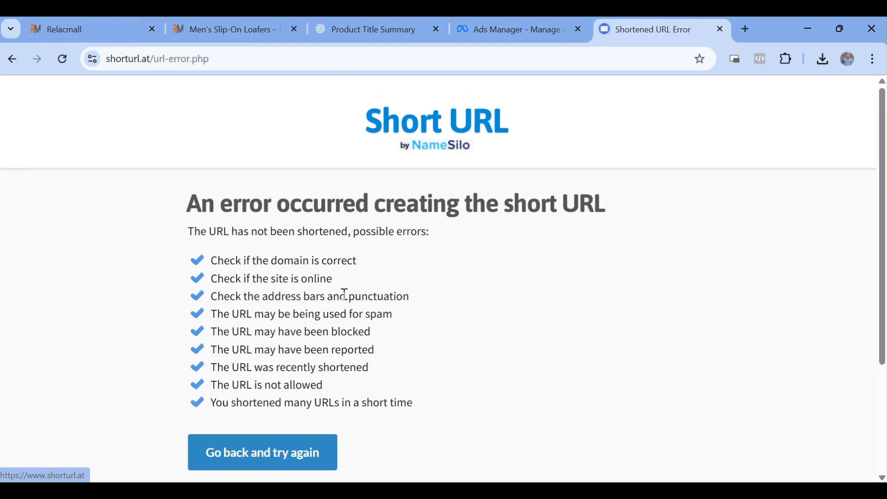
pyautogui.scroll(-2, 352, 292)
pyautogui.click(297, 392)
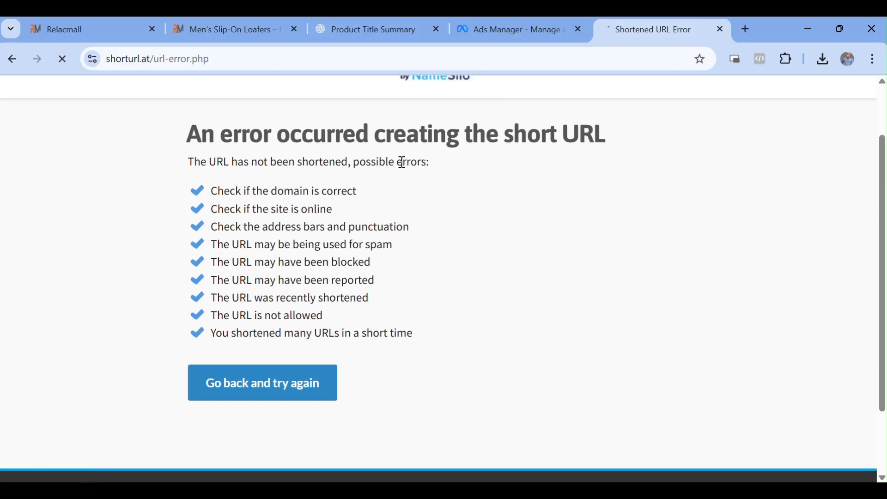
pyautogui.click(299, 238)
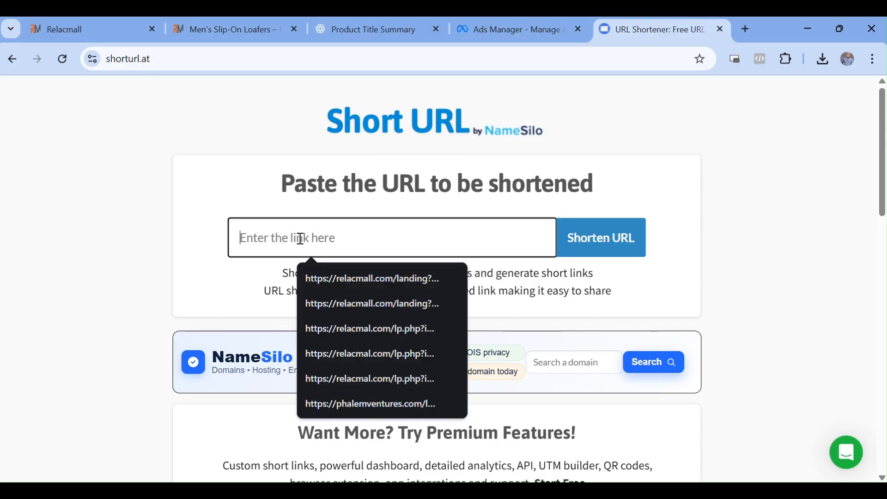
pyautogui.hotkey('ctrl', 'v')
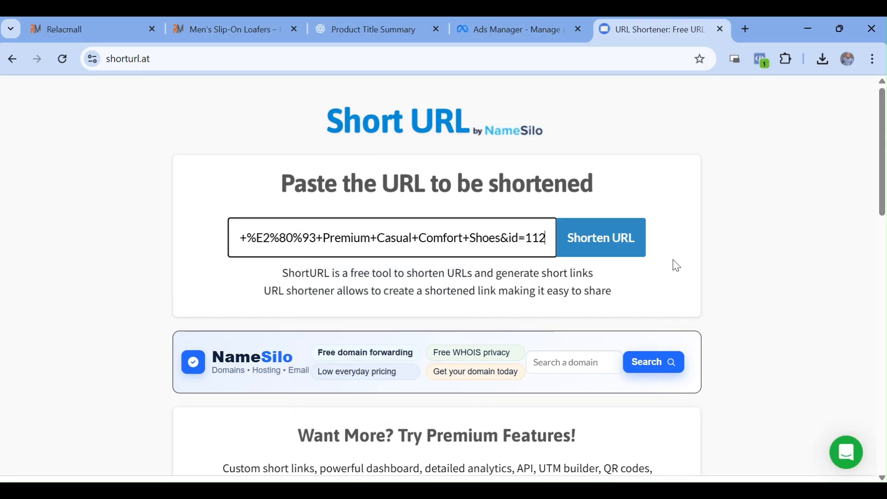
pyautogui.click(586, 240)
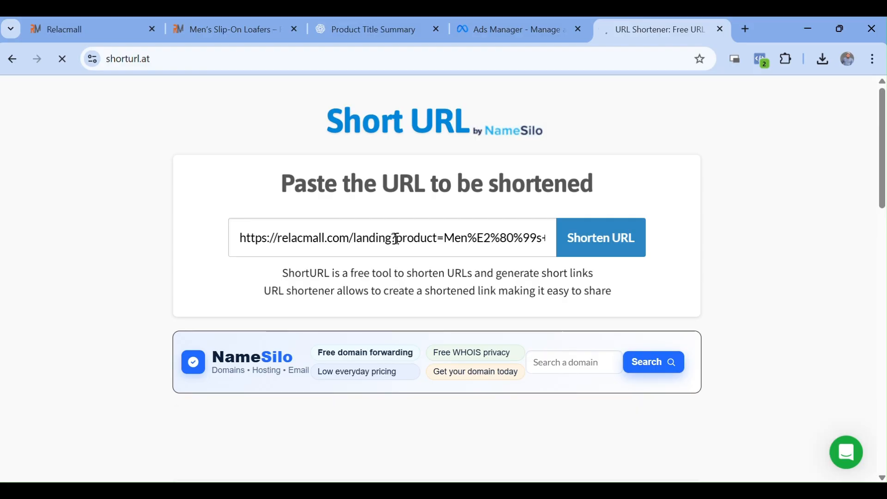
pyautogui.click(542, 341)
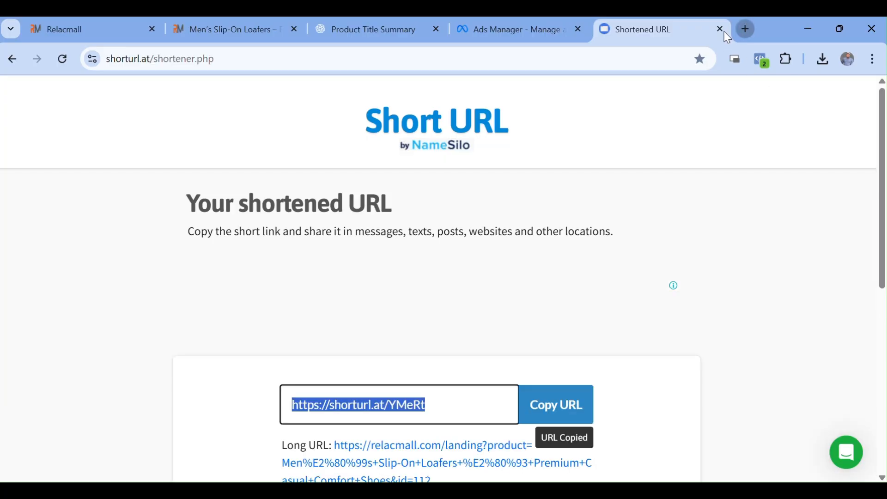
pyautogui.click(745, 28)
pyautogui.hotkey('ctrl', 'v')
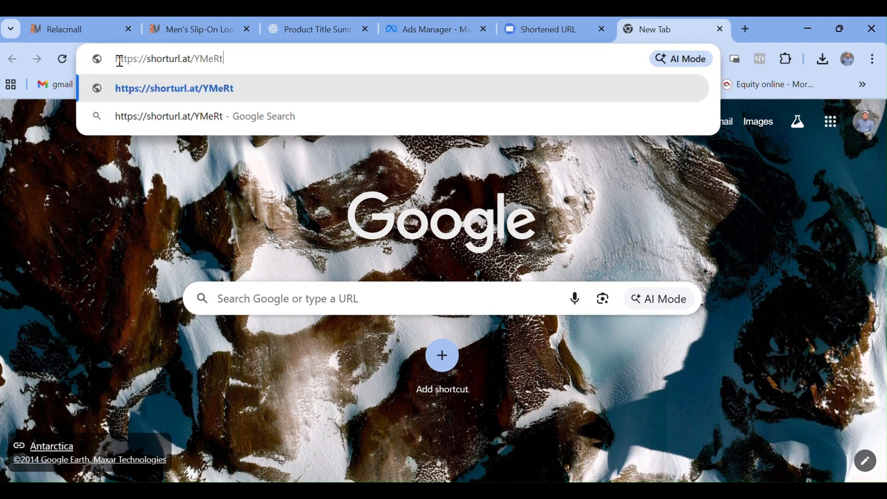
pyautogui.press('Return')
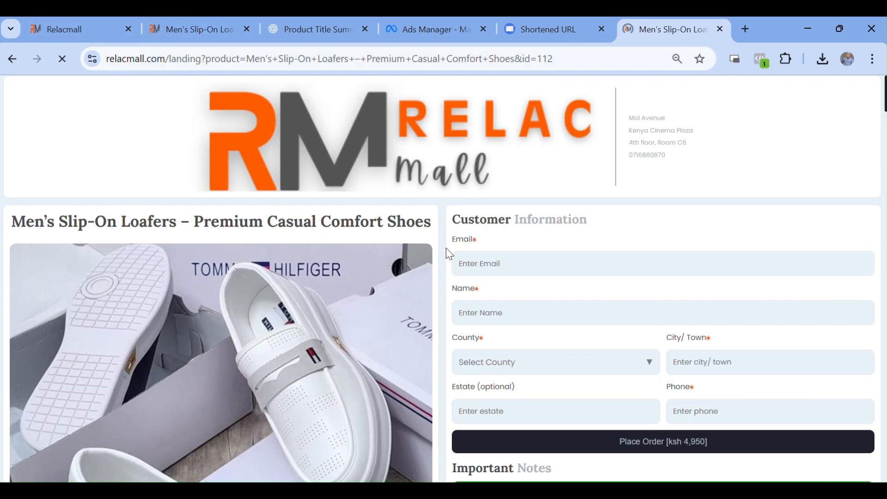
pyautogui.scroll(-3, 445, 248)
pyautogui.click(720, 29)
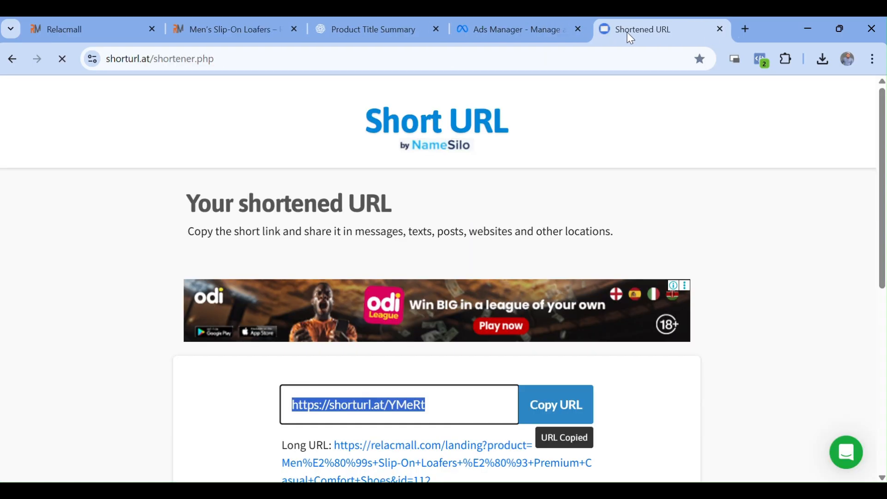
pyautogui.click(534, 28)
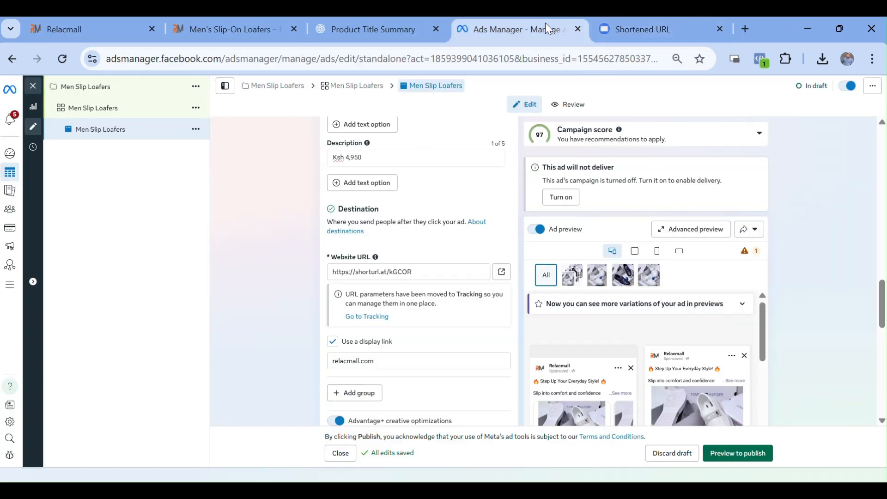
pyautogui.tripleClick(414, 272)
pyautogui.press('BackSpace')
pyautogui.hotkey('ctrl', 'v')
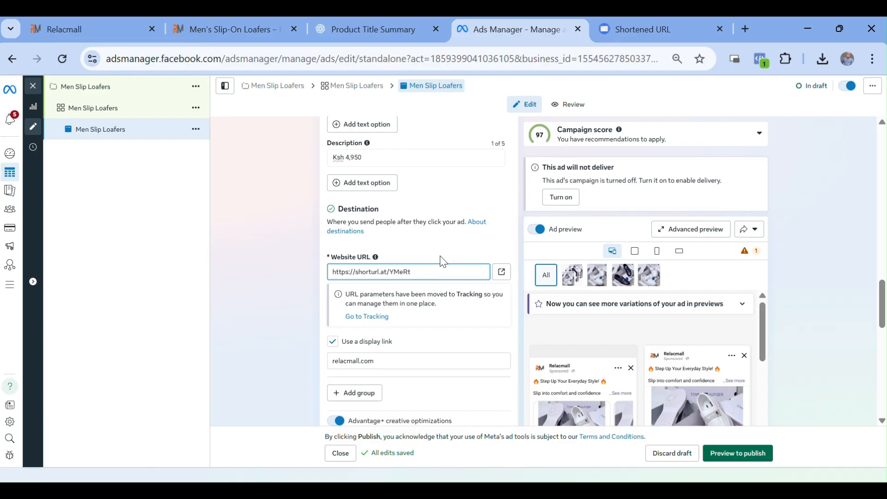
pyautogui.scroll(-3, 418, 253)
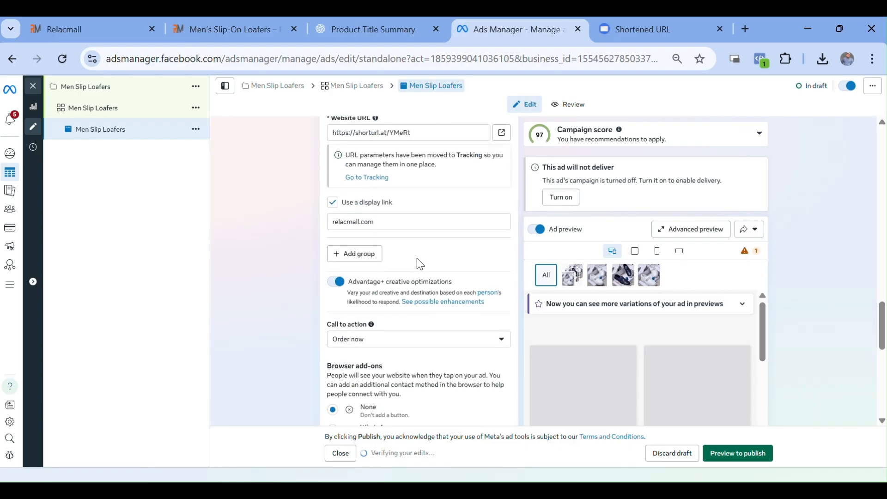
pyautogui.scroll(-5, 394, 223)
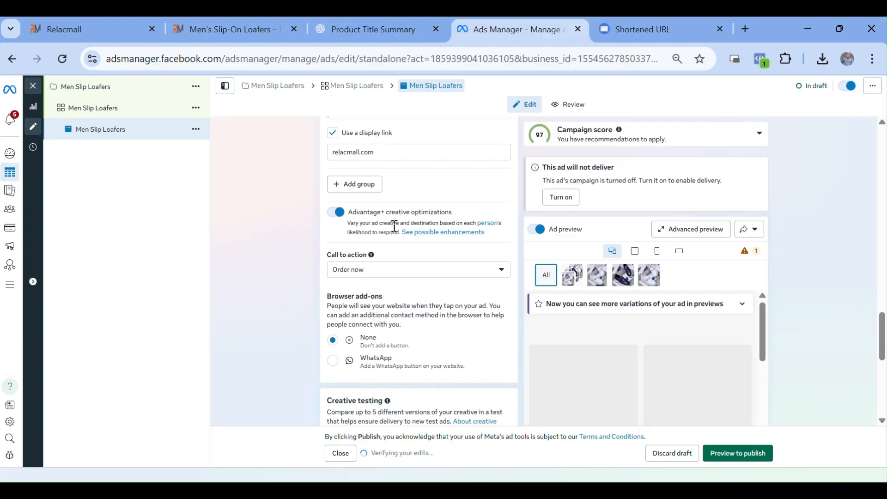
pyautogui.scroll(-4, 363, 213)
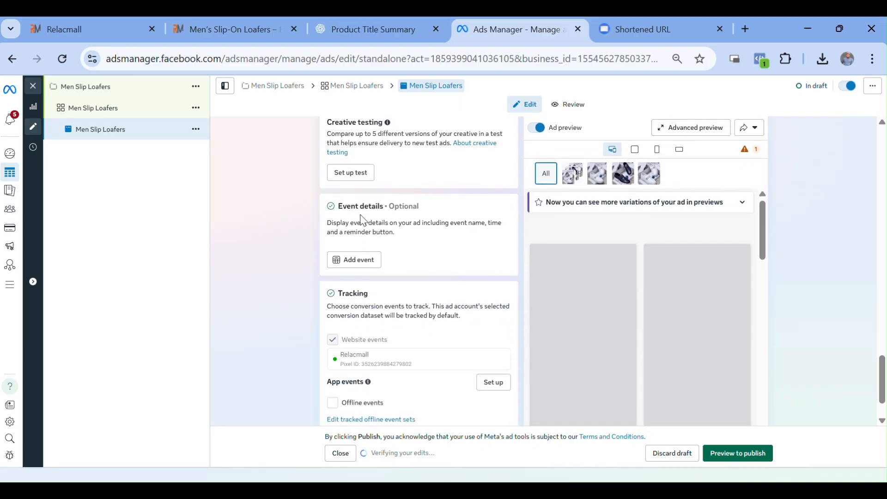
pyautogui.tripleClick(418, 382)
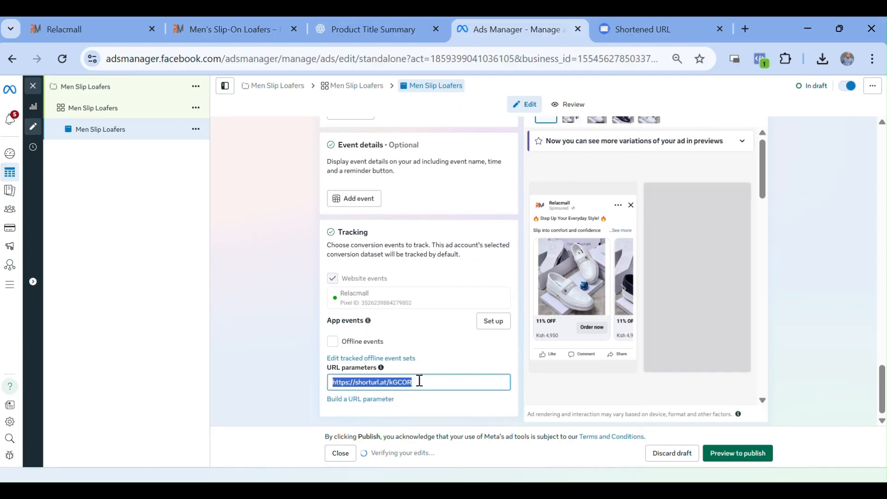
pyautogui.hotkey('ctrl', 'v')
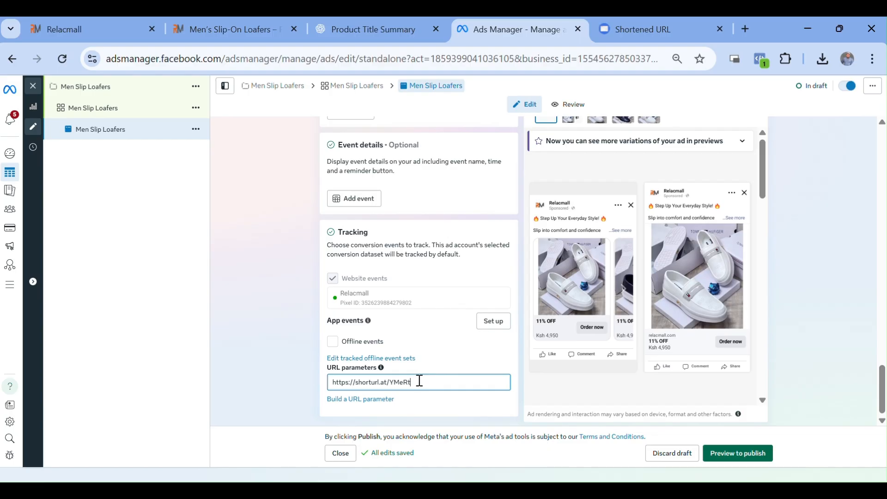
pyautogui.click(435, 360)
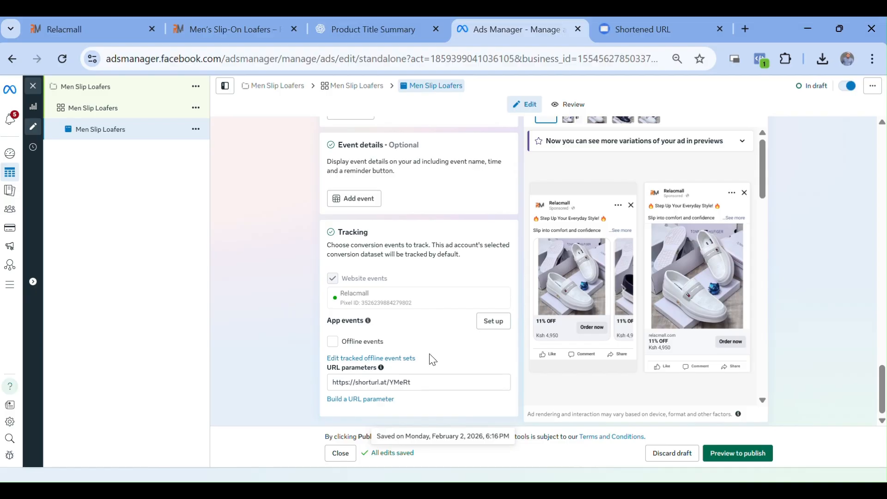
# - Expand the full ad text in the preview and look over the updated ad
pyautogui.scroll(2, 370, 277)
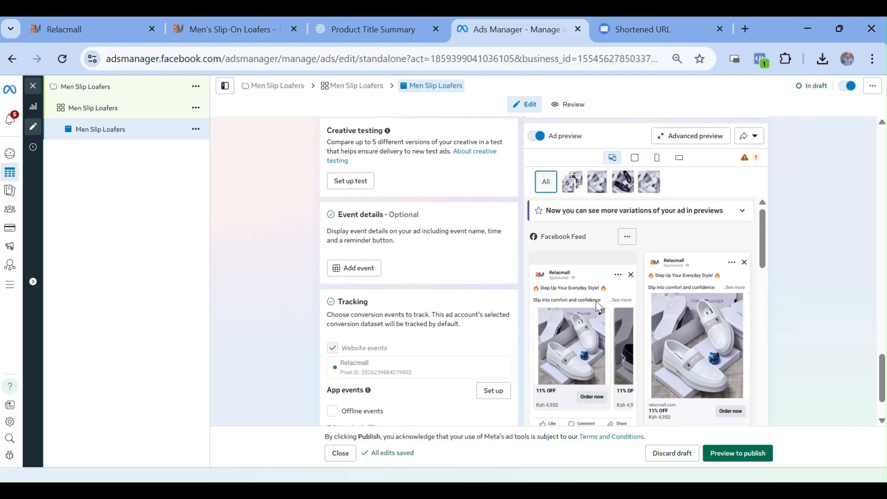
pyautogui.click(620, 301)
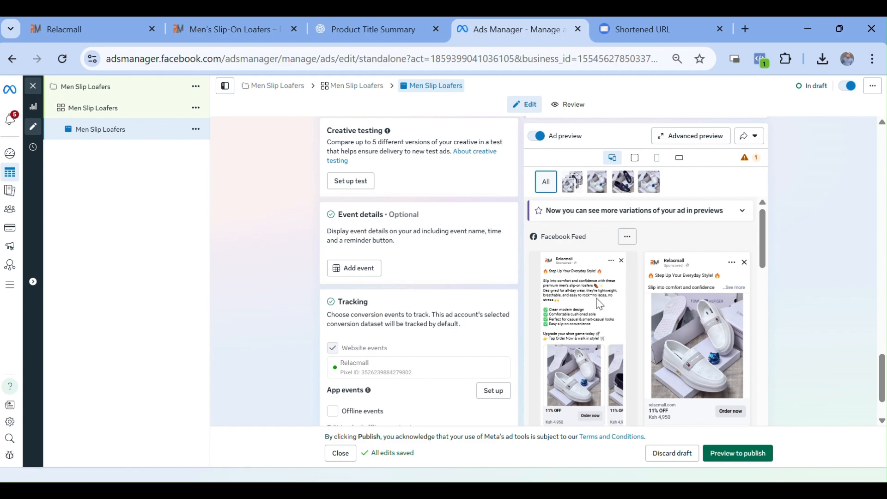
pyautogui.scroll(-2, 552, 287)
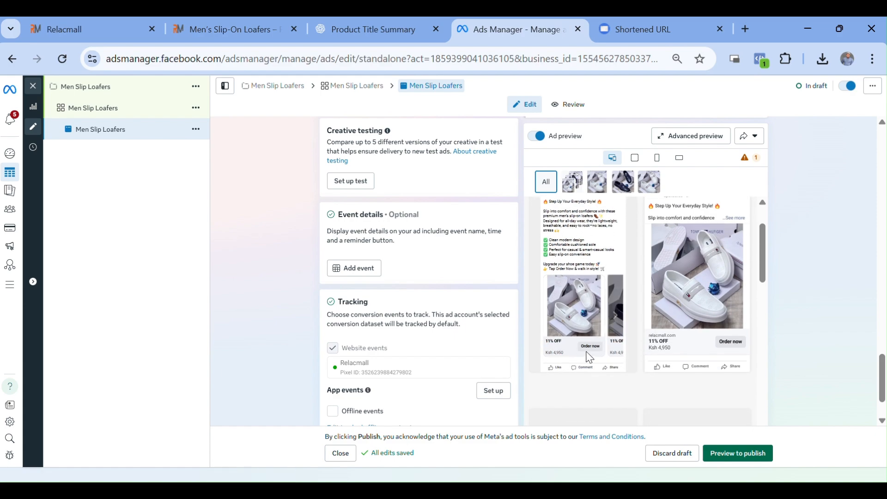
pyautogui.scroll(2, 752, 278)
pyautogui.scroll(15, 739, 296)
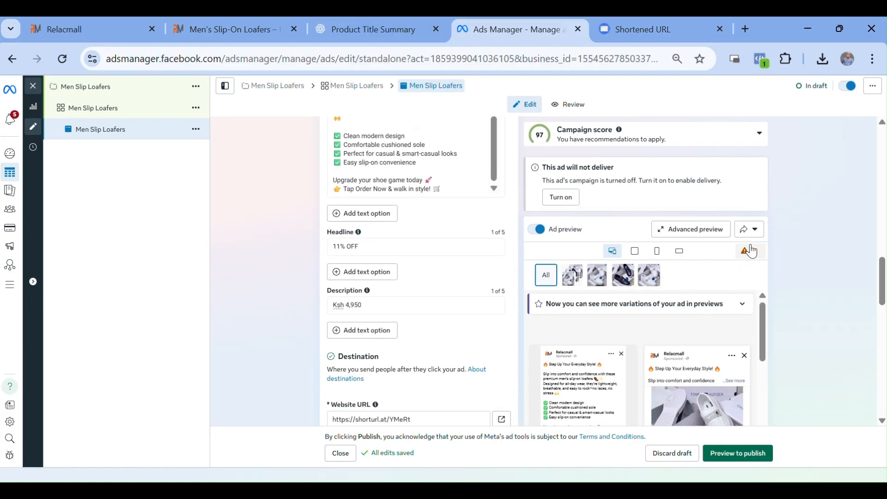
pyautogui.moveTo(748, 254)
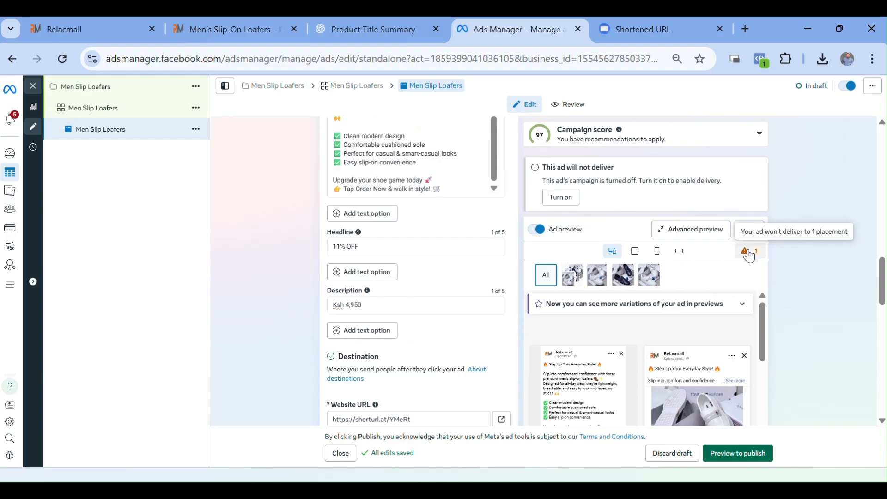
pyautogui.scroll(10, 610, 179)
pyautogui.scroll(3, 611, 179)
# - Look through the three changes in the ad previews, then publish the Men Slip Loafers ad
pyautogui.click(729, 452)
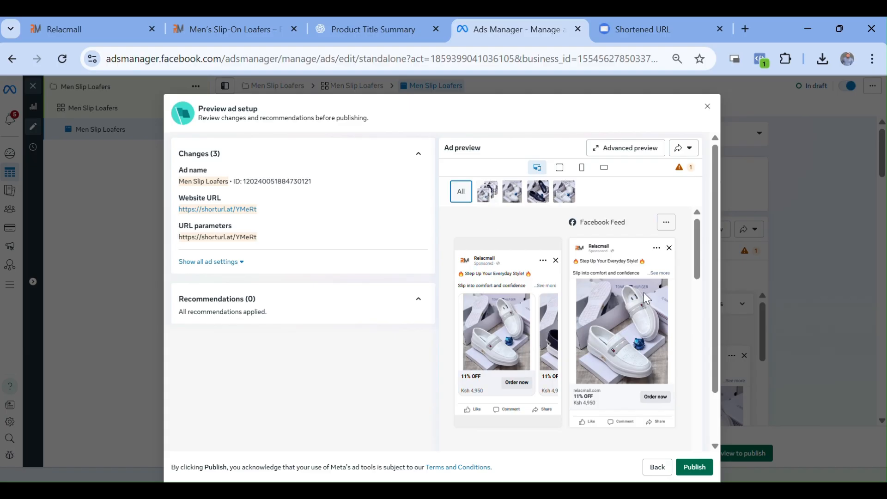
pyautogui.scroll(-3, 622, 309)
pyautogui.scroll(-3, 621, 308)
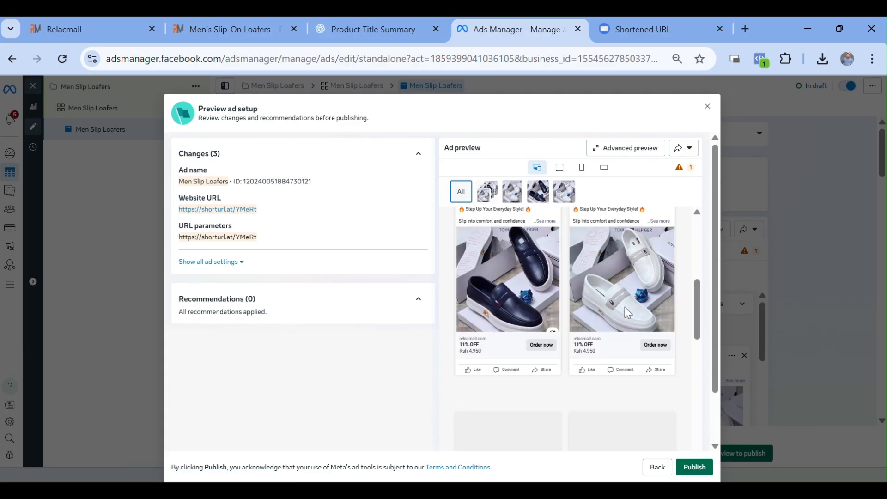
pyautogui.scroll(-3, 624, 306)
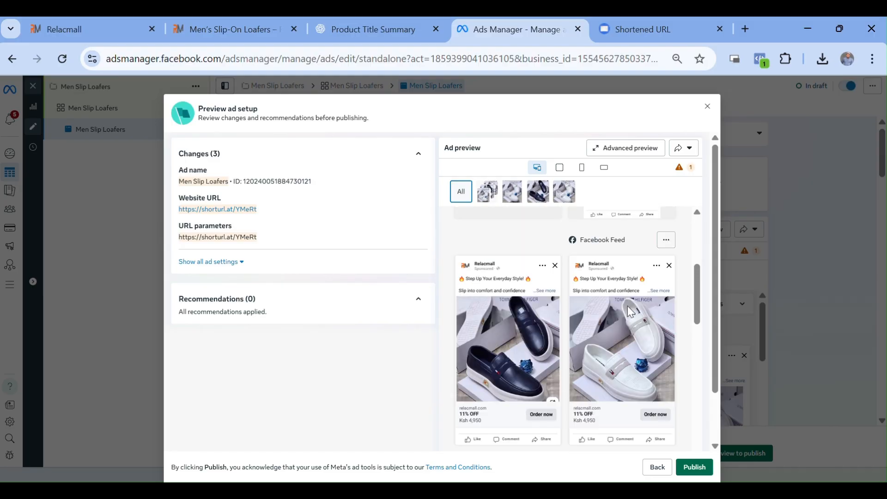
pyautogui.scroll(-5, 627, 306)
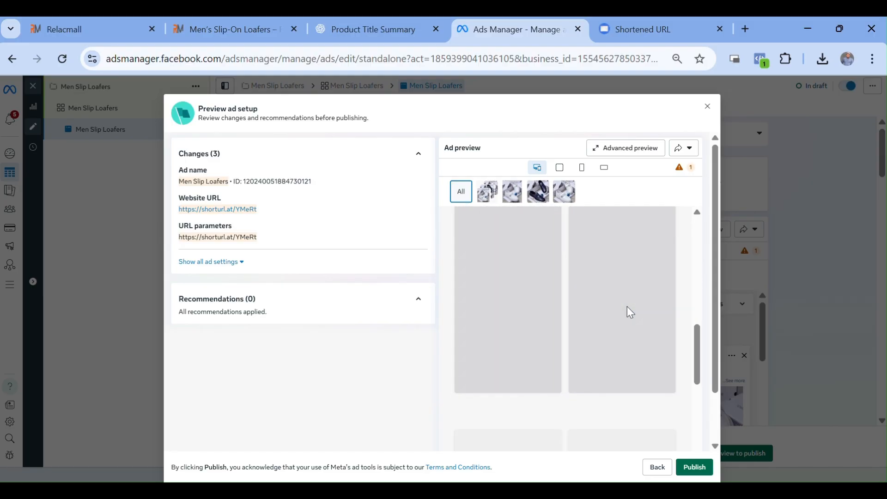
pyautogui.click(711, 465)
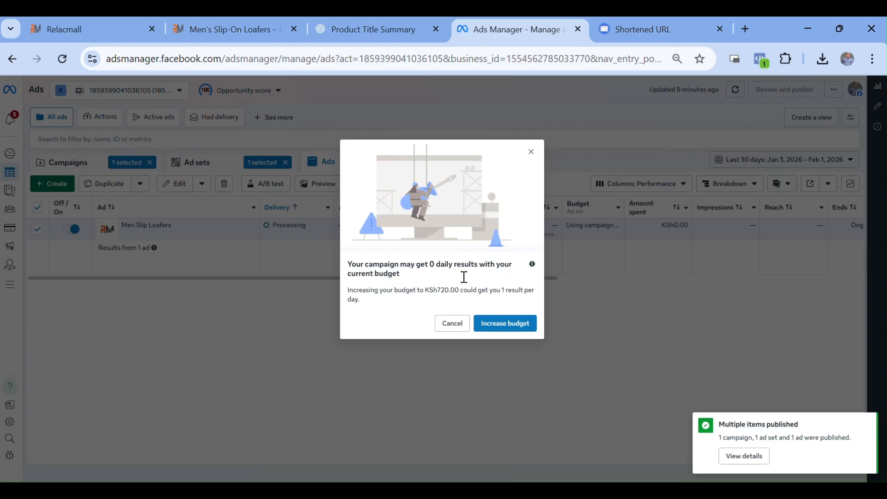
# - Dismiss the budget increase popup and clear the ad, ad set and campaign selection chips
pyautogui.click(451, 323)
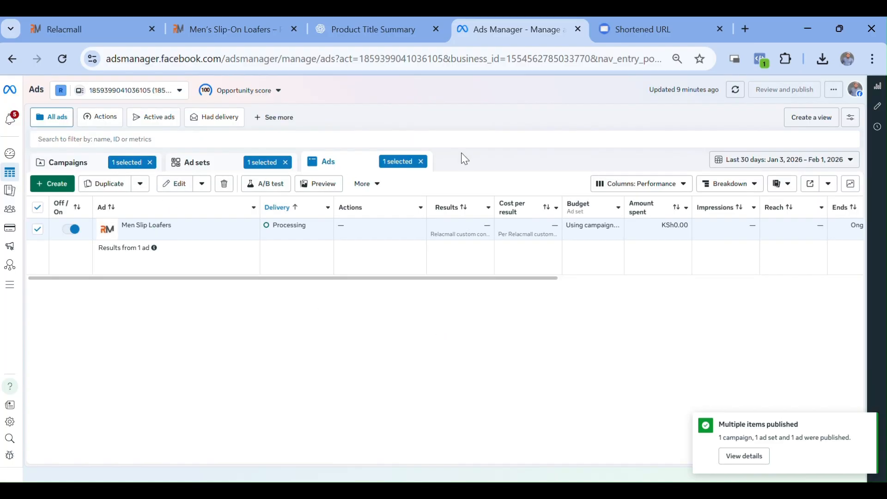
pyautogui.click(420, 161)
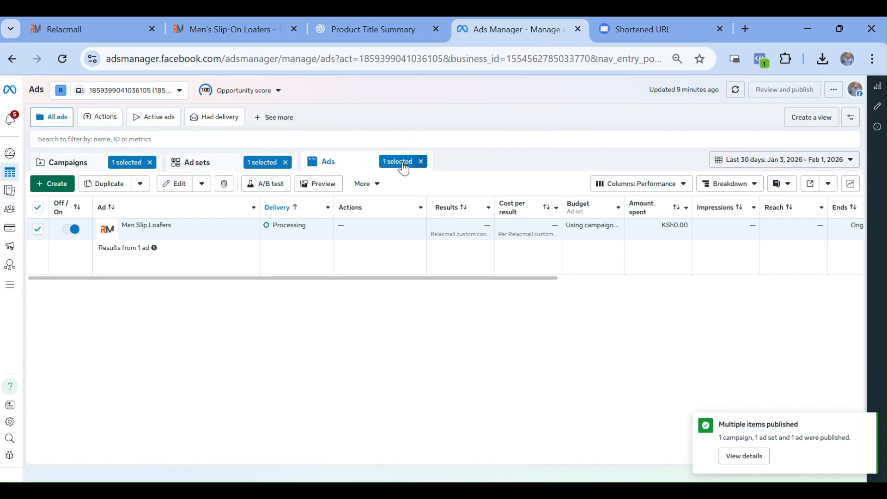
pyautogui.click(285, 162)
pyautogui.click(150, 163)
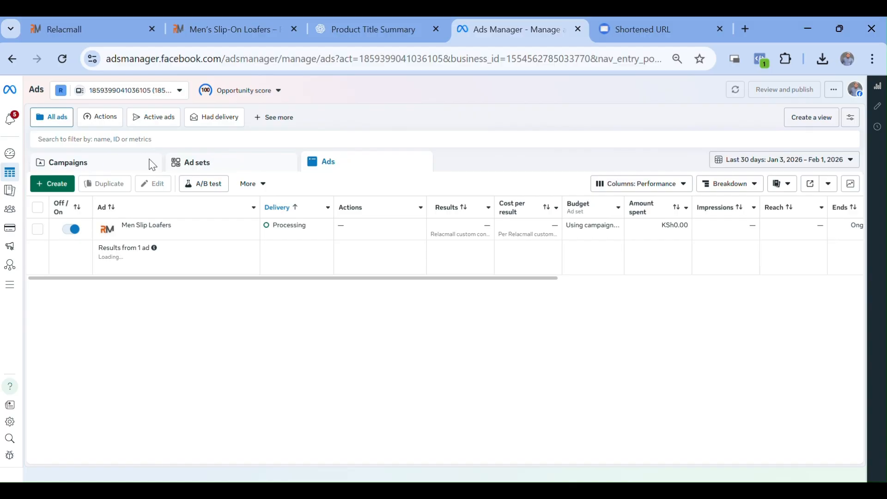
# - Switch on the Men Slip Loafers campaign in the Campaigns list
pyautogui.click(105, 167)
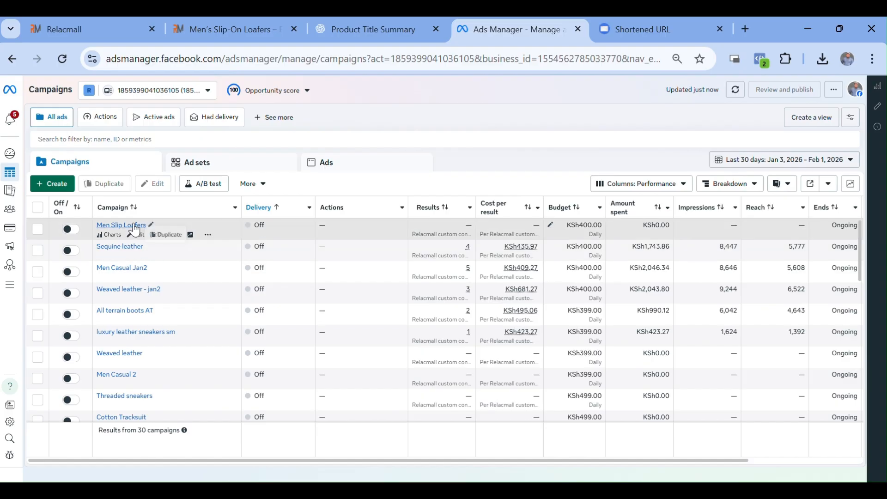
pyautogui.click(70, 229)
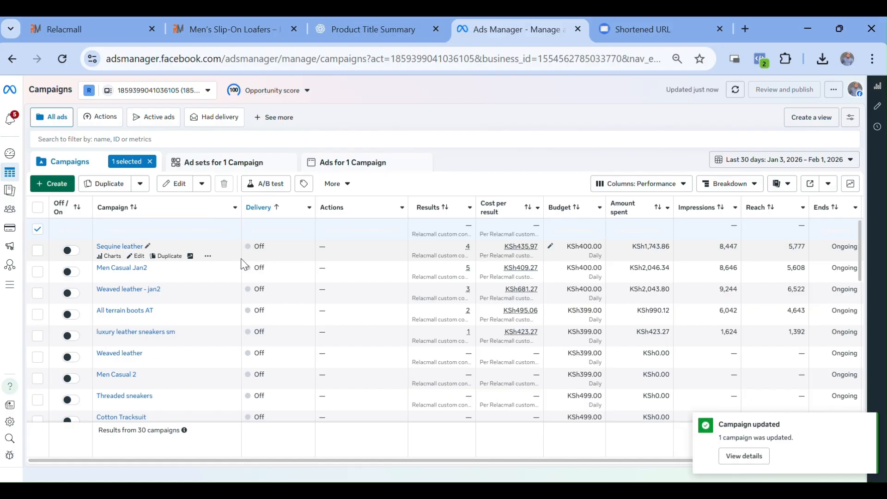
pyautogui.click(37, 229)
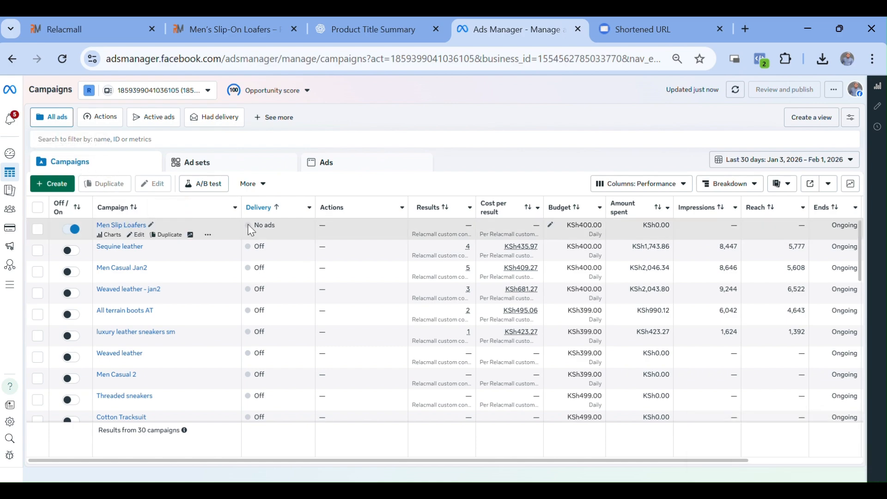
pyautogui.moveTo(255, 225); pyautogui.dragTo(275, 224)
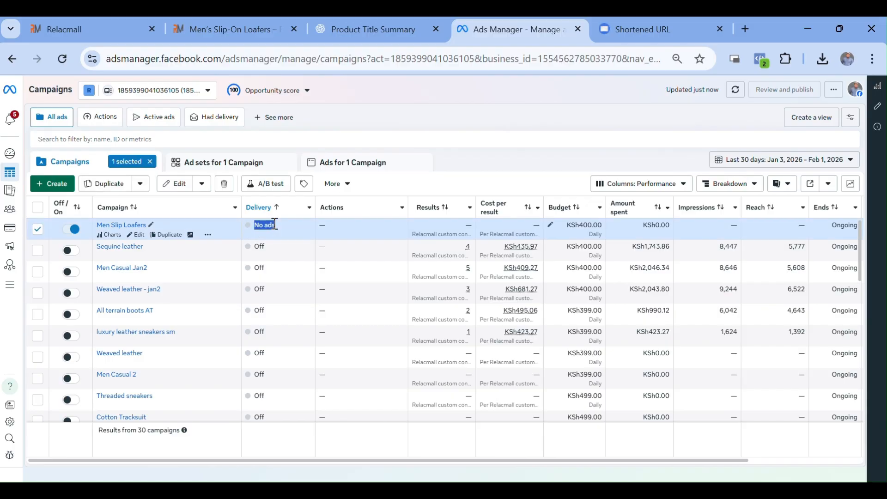
pyautogui.click(150, 161)
# - Check the full Ads list, then go back to the Campaigns list
pyautogui.click(333, 167)
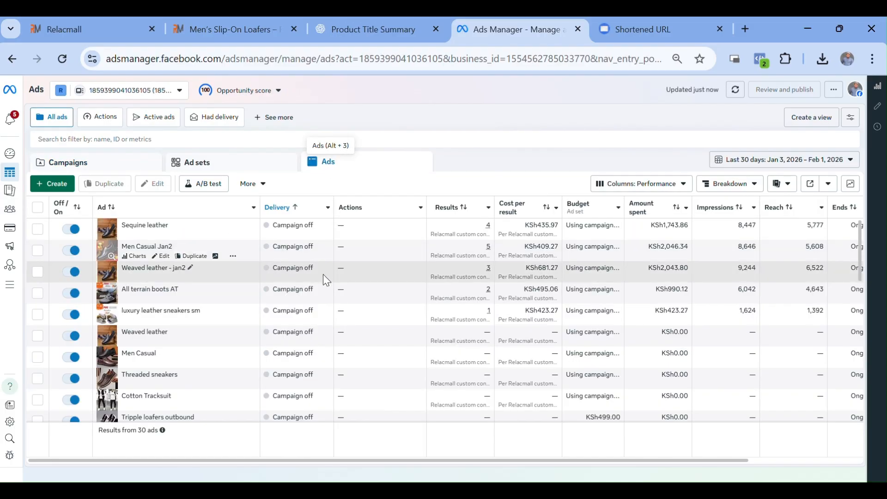
pyautogui.scroll(-2, 316, 282)
pyautogui.scroll(-10, 314, 286)
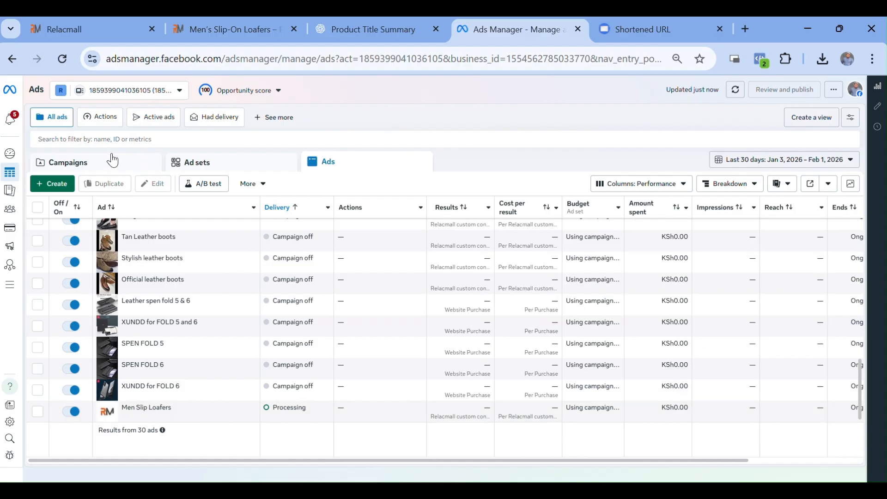
pyautogui.click(86, 164)
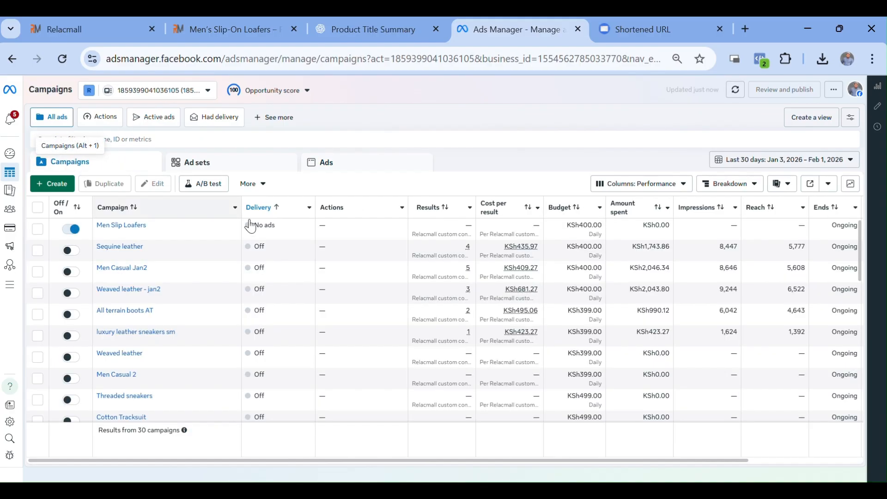